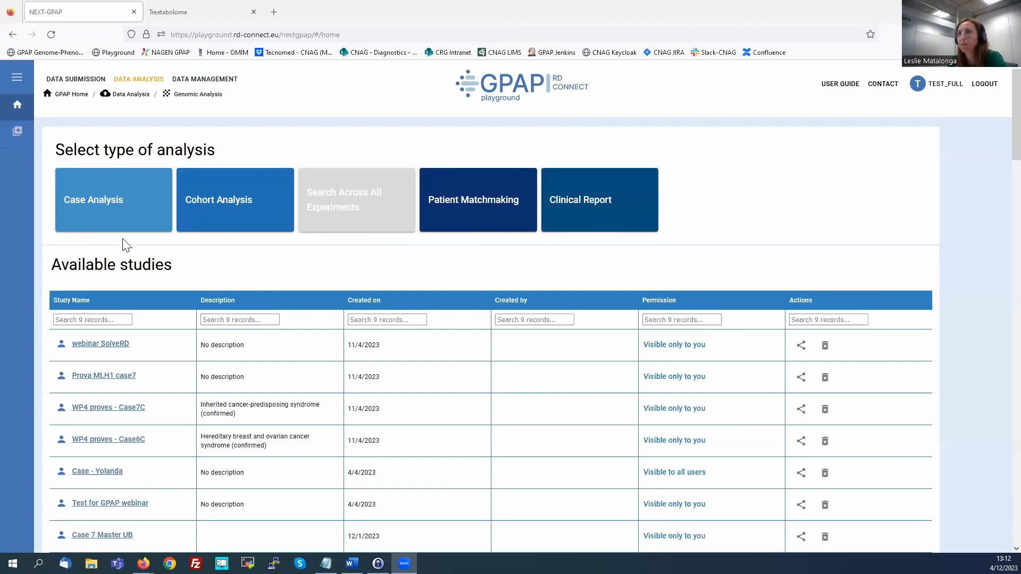
# Start a new case analysis study named "Case demo webinar" and proceed to the experiment selection.
pyautogui.click(109, 212)
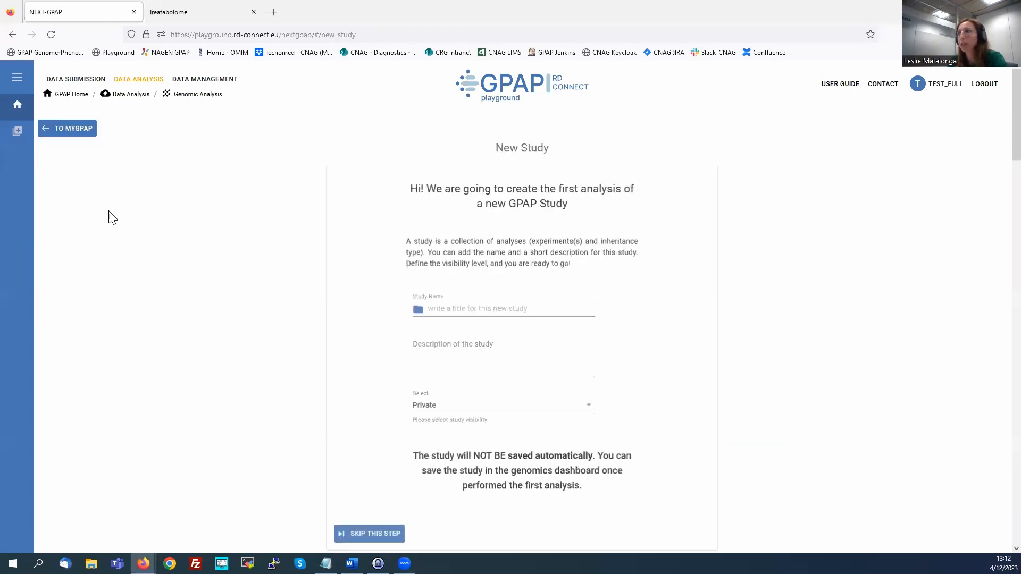
pyautogui.click(446, 312)
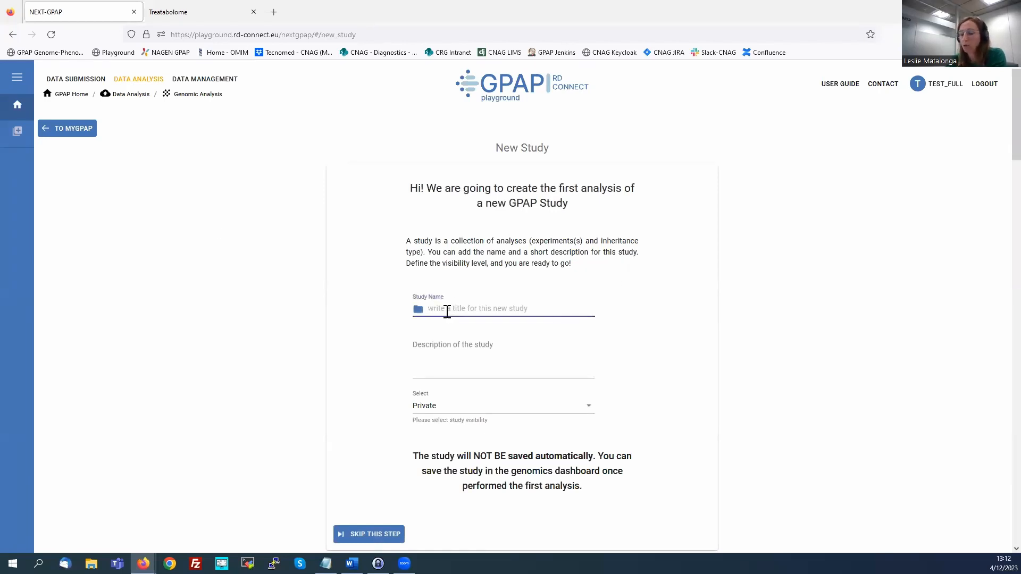
pyautogui.write('C')
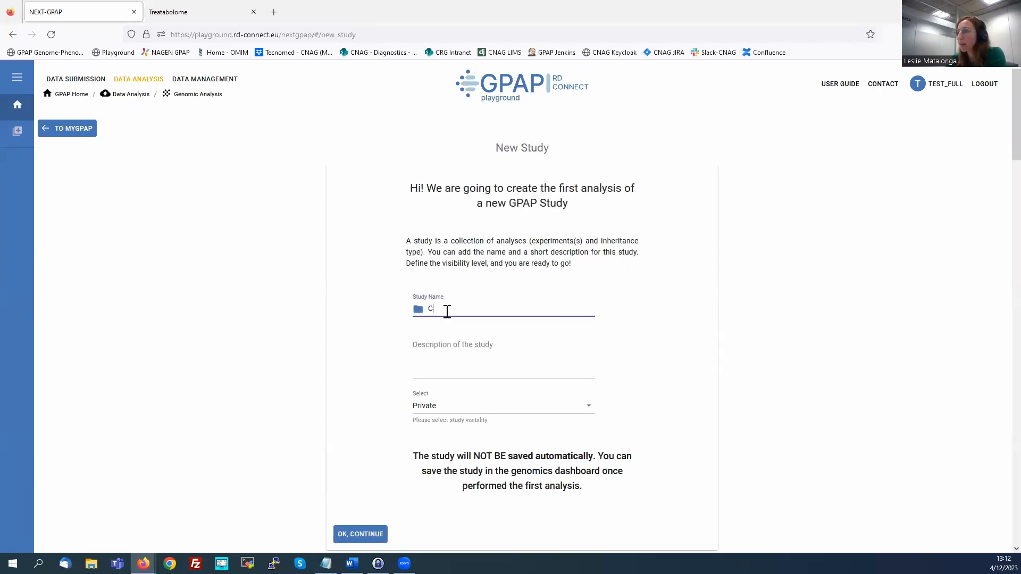
pyautogui.write('ase')
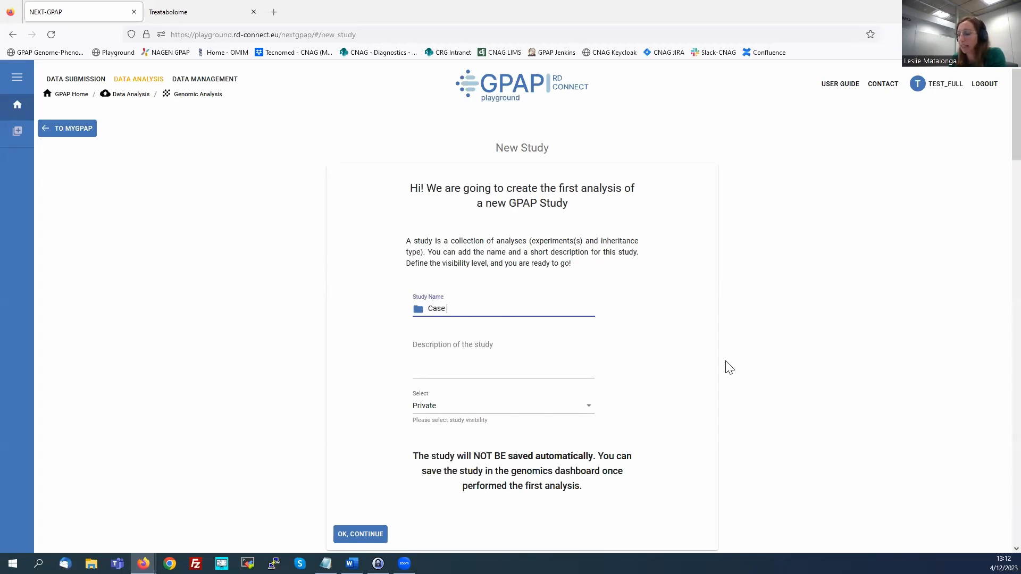
pyautogui.write(' demo')
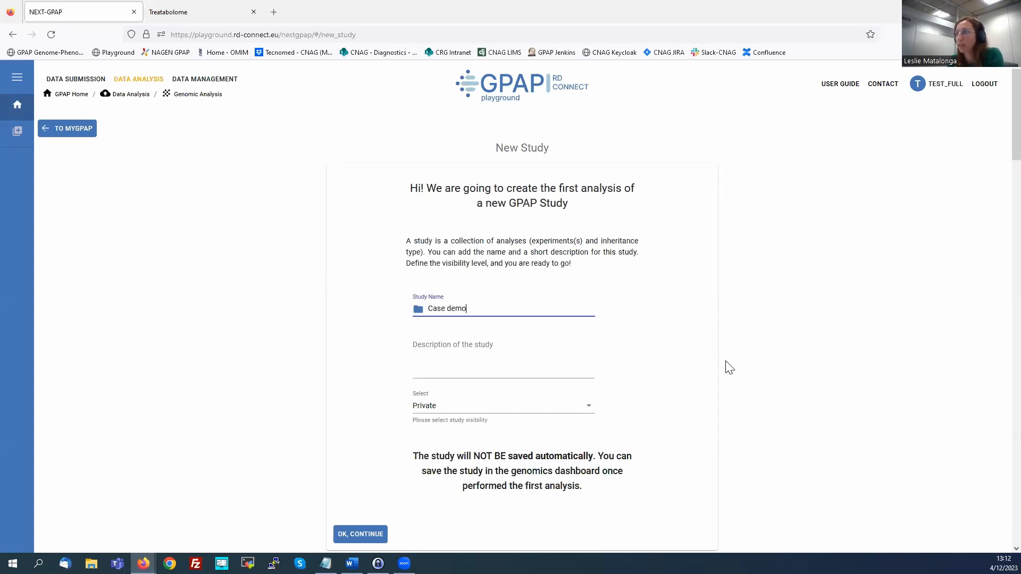
pyautogui.write(' webina')
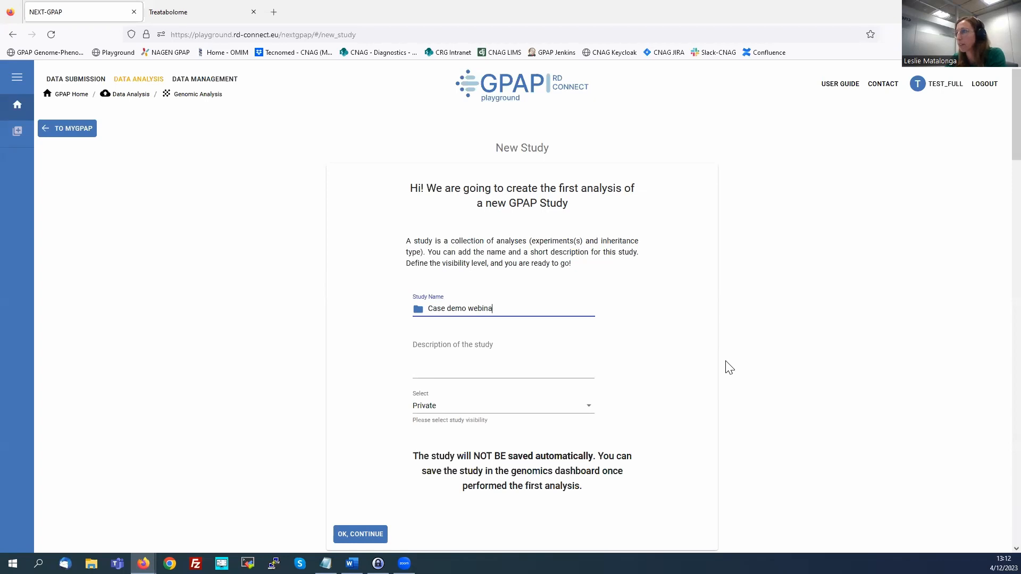
pyautogui.write('r')
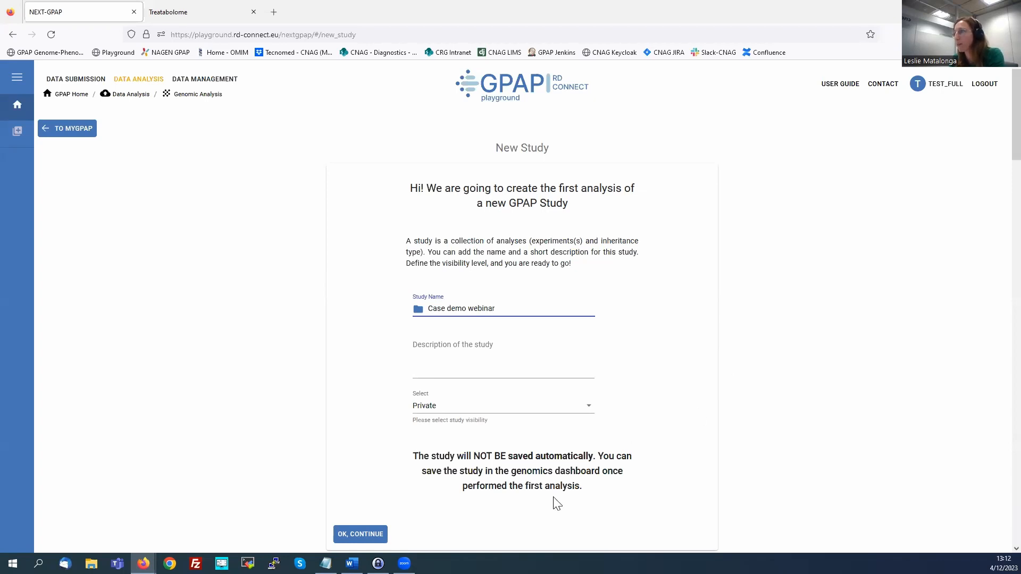
pyautogui.click(358, 533)
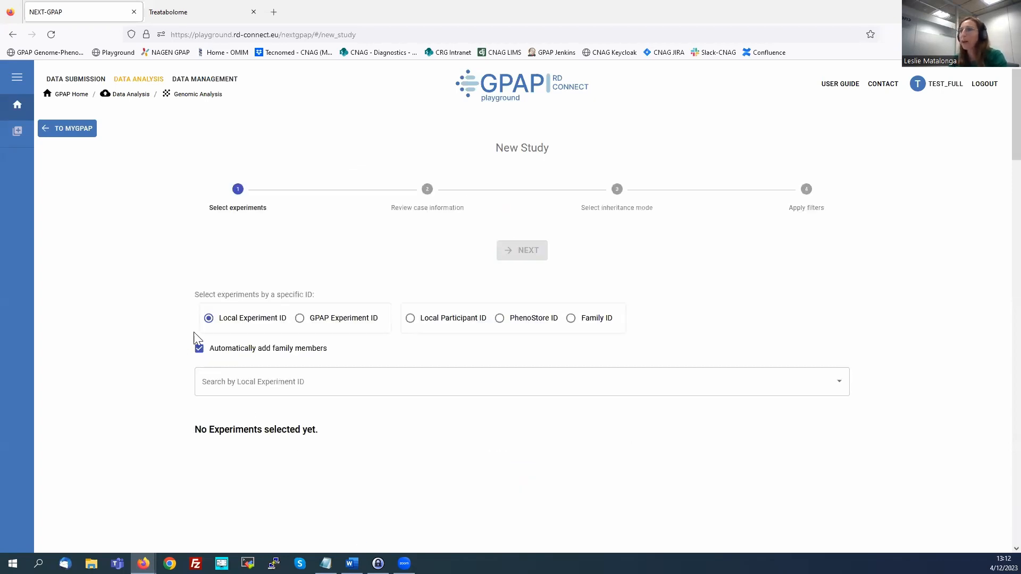
# Select experiment Case15C by its local experiment ID, with its family members included, and proceed to the case information review.
pyautogui.click(222, 383)
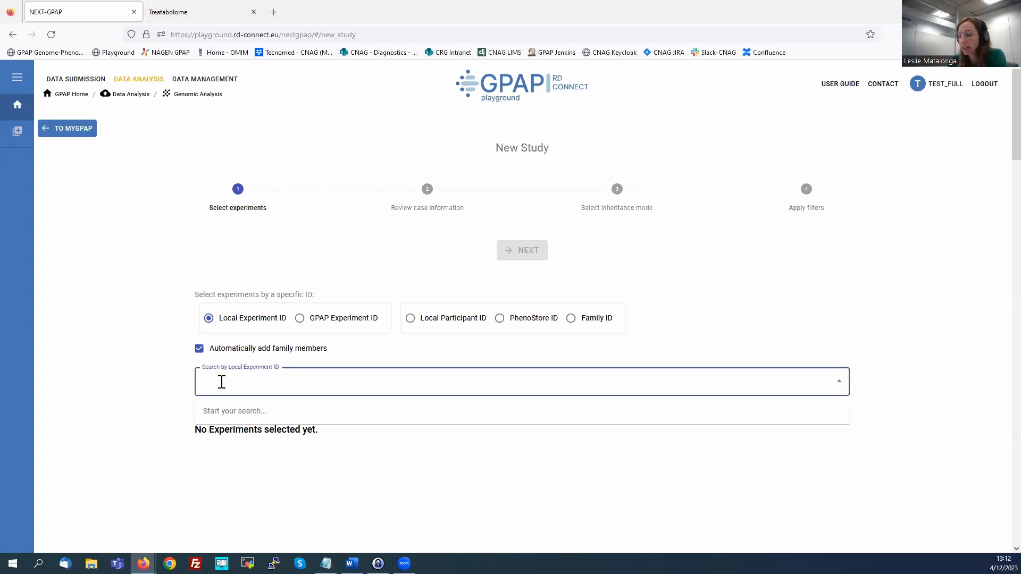
pyautogui.write('Case')
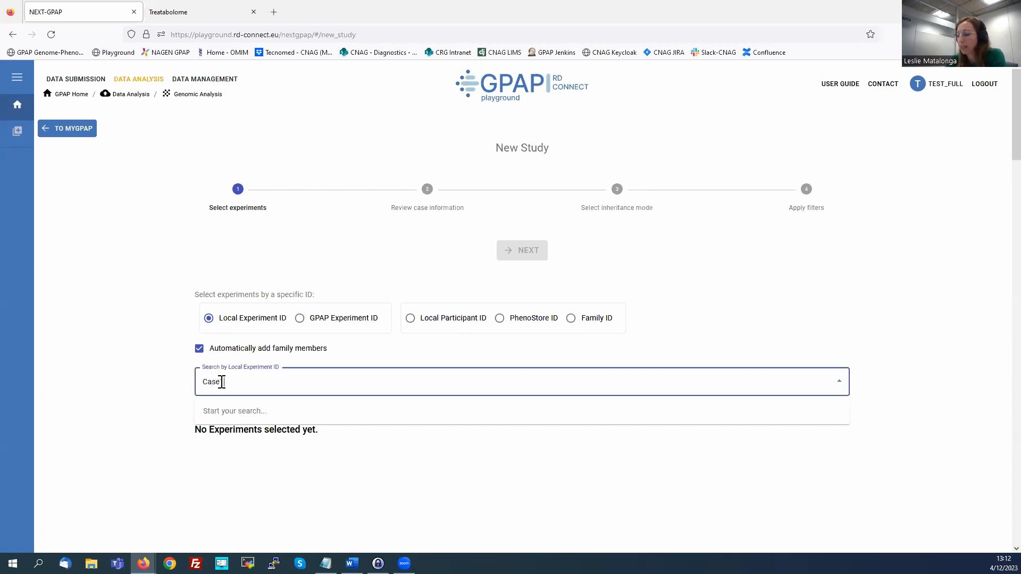
pyautogui.write(' 5C')
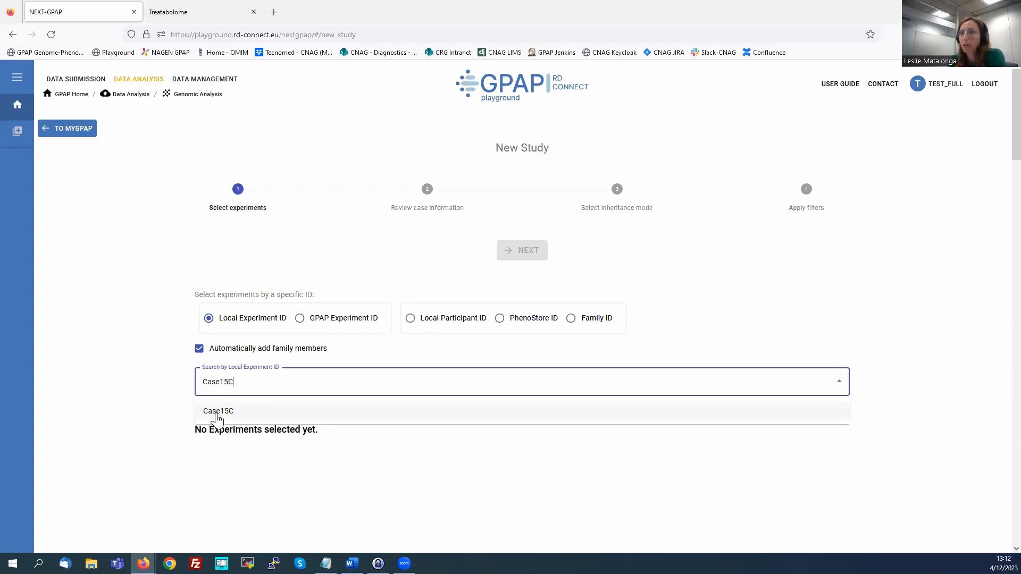
pyautogui.click(218, 412)
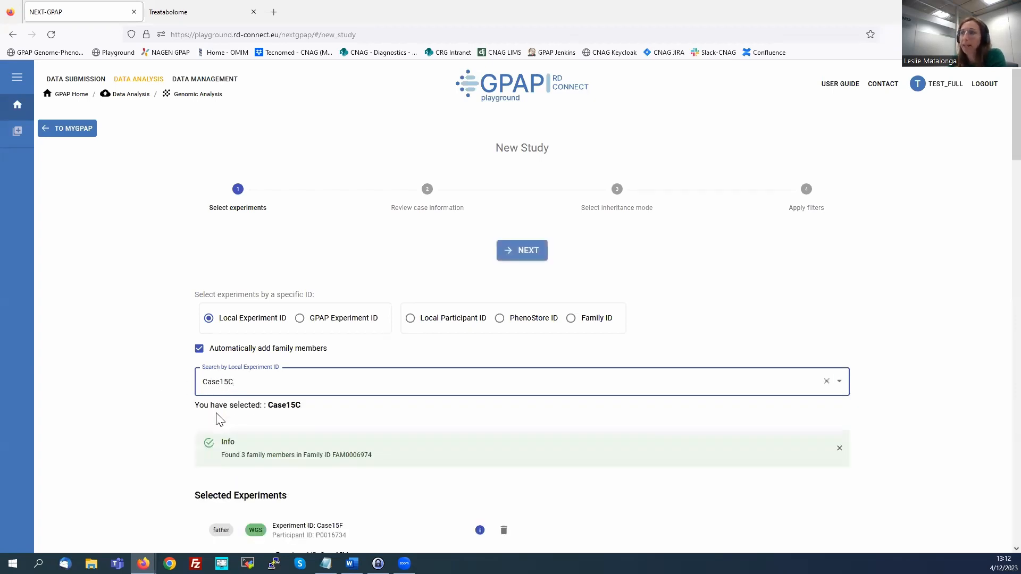
pyautogui.scroll(-2, 134, 418)
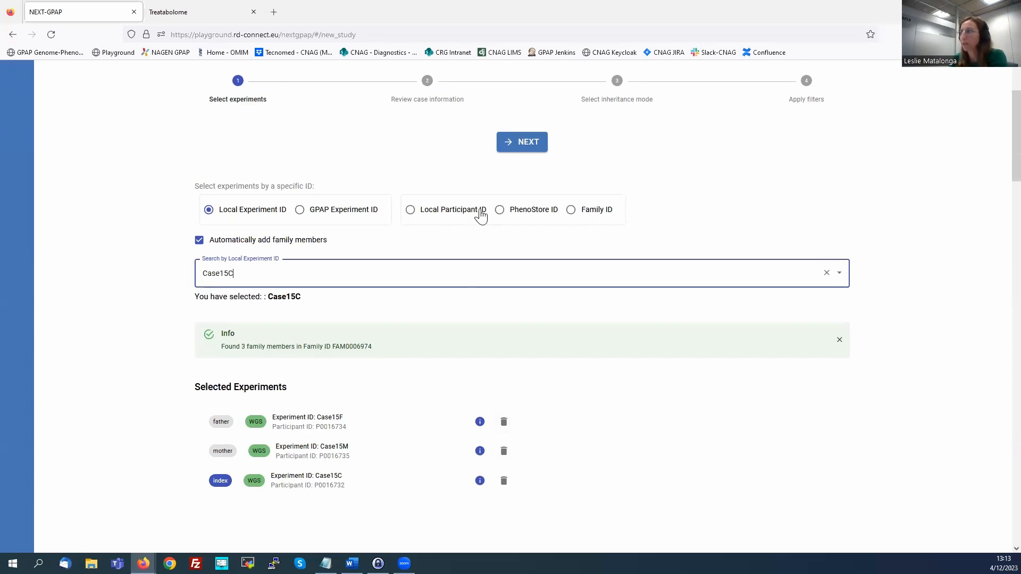
pyautogui.click(515, 153)
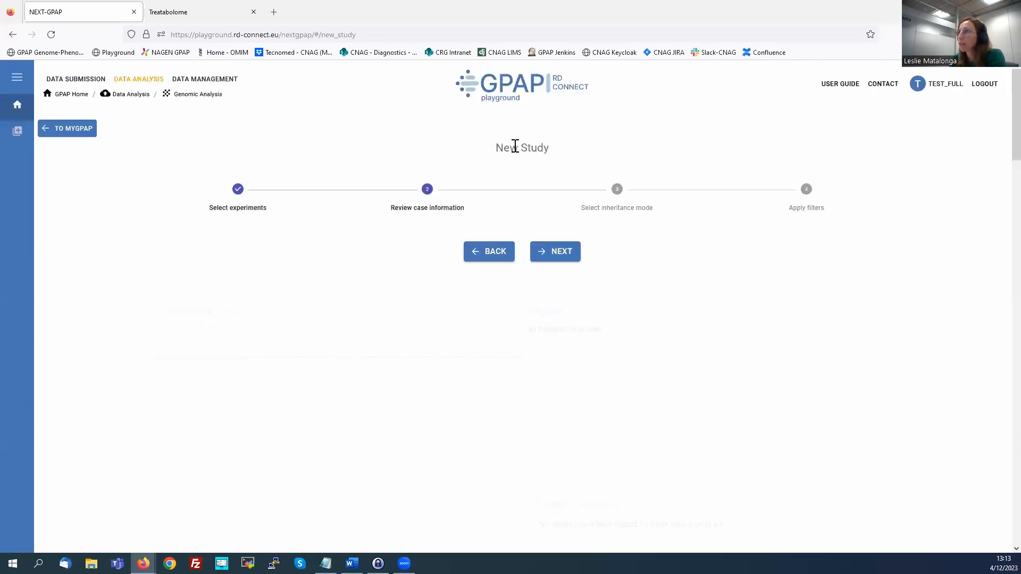
# Review the case's participants, pedigree and tagged variants, and proceed to the inheritance mode selection.
pyautogui.scroll(-1, 93, 304)
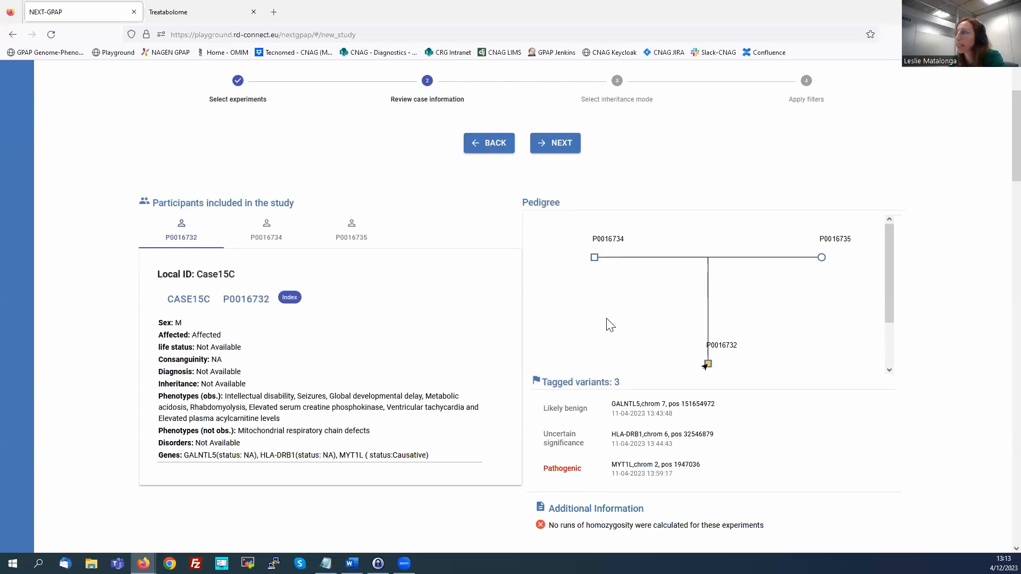
pyautogui.scroll(-1, 663, 392)
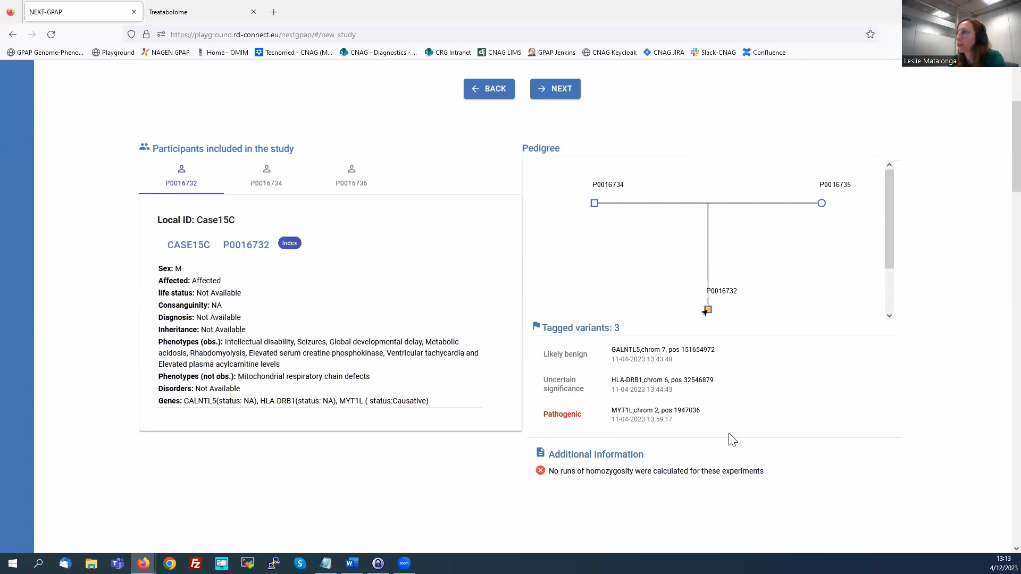
pyautogui.scroll(1, 731, 439)
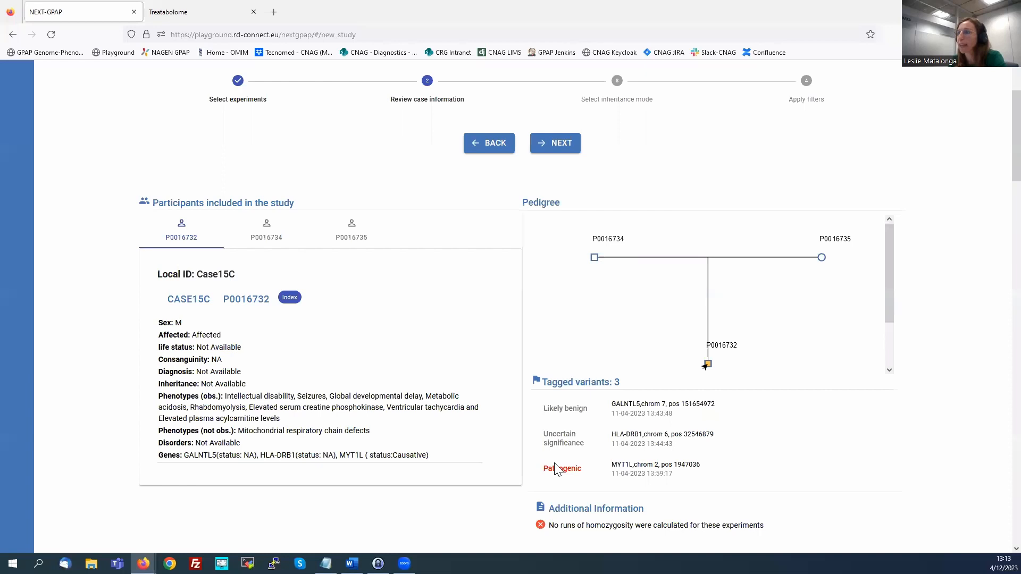
pyautogui.scroll(1, 508, 457)
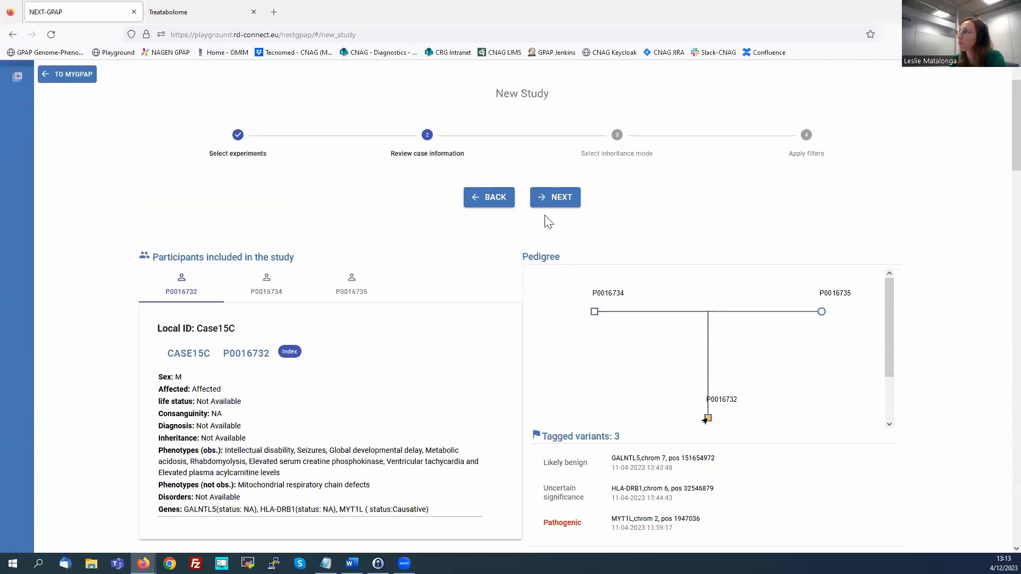
pyautogui.click(553, 198)
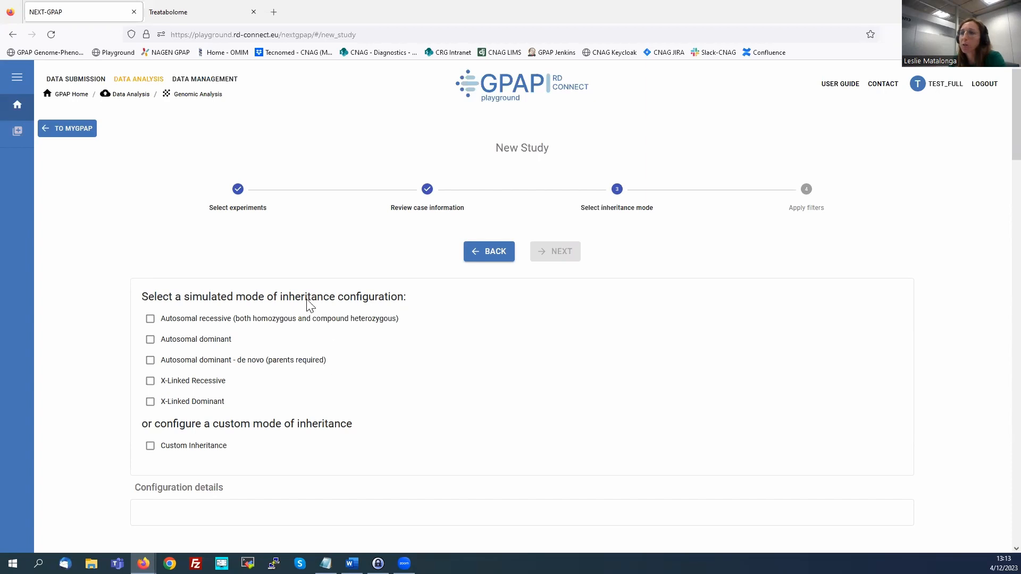
# Choose the autosomal recessive and autosomal dominant de novo inheritance modes, check their genotype configurations, and proceed to the filters.
pyautogui.scroll(-1, 145, 260)
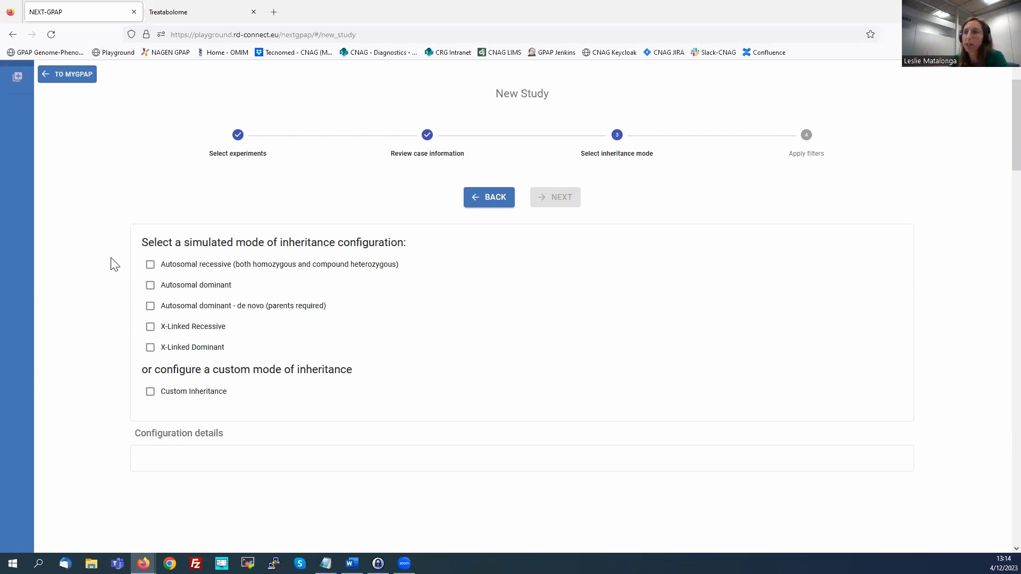
pyautogui.click(151, 266)
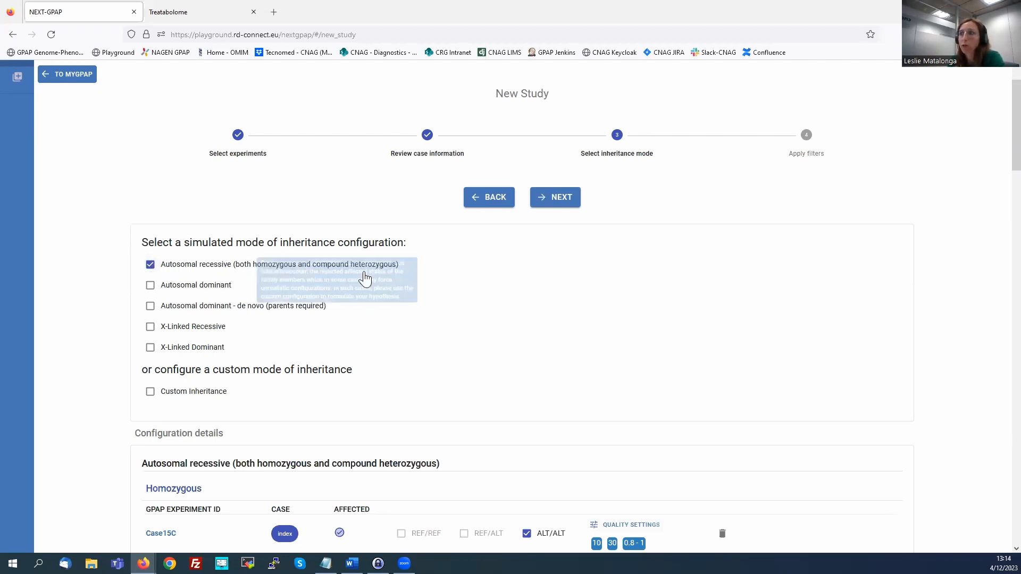
pyautogui.click(150, 308)
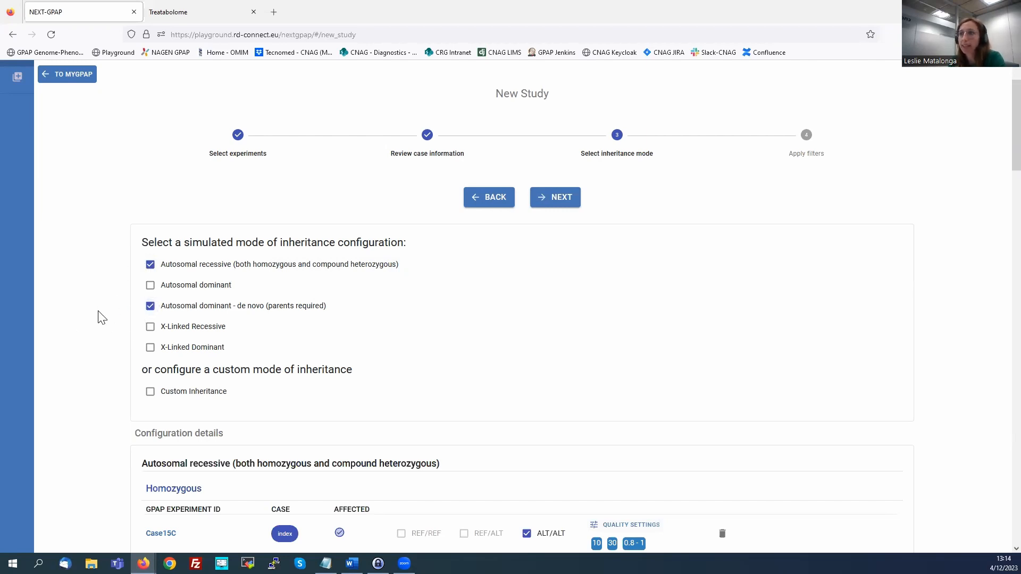
pyautogui.scroll(-5, 101, 318)
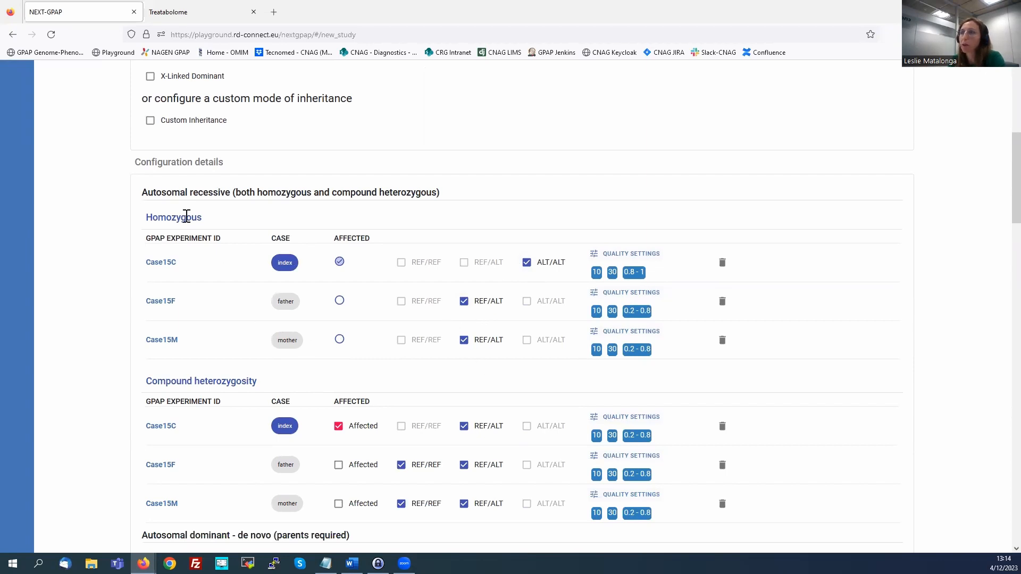
pyautogui.scroll(-3, 239, 376)
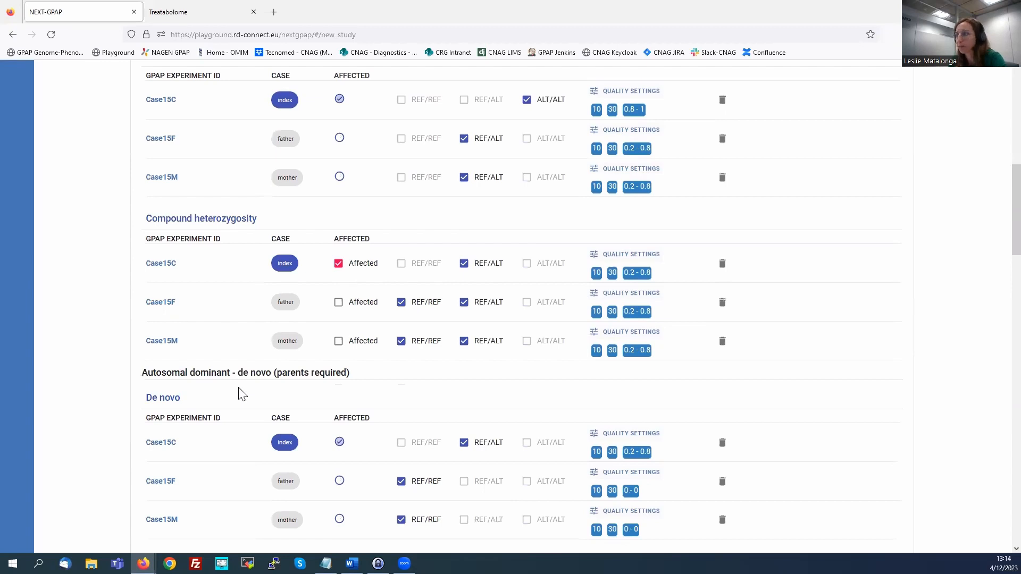
pyautogui.scroll(8, 242, 394)
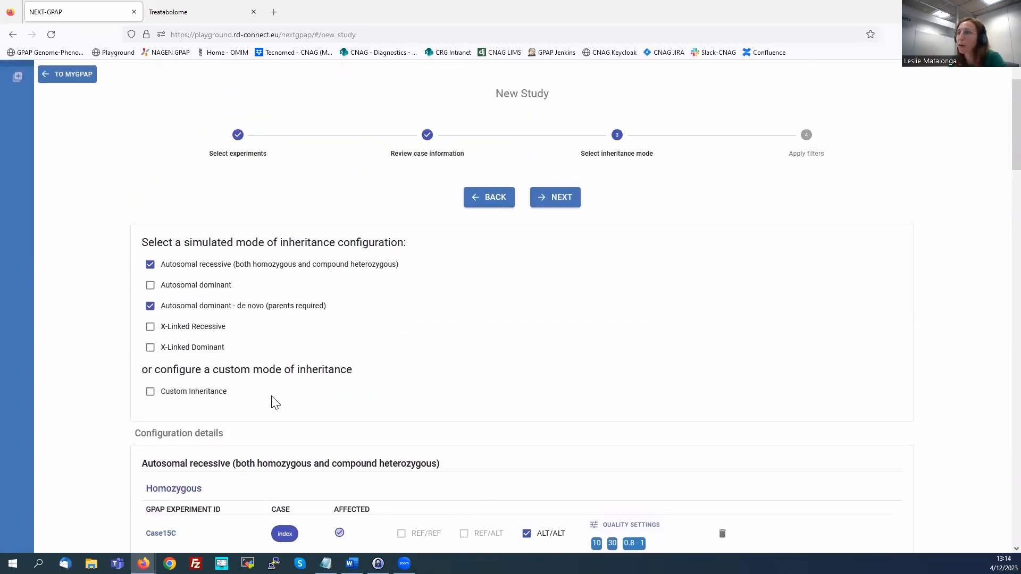
pyautogui.scroll(1, 418, 400)
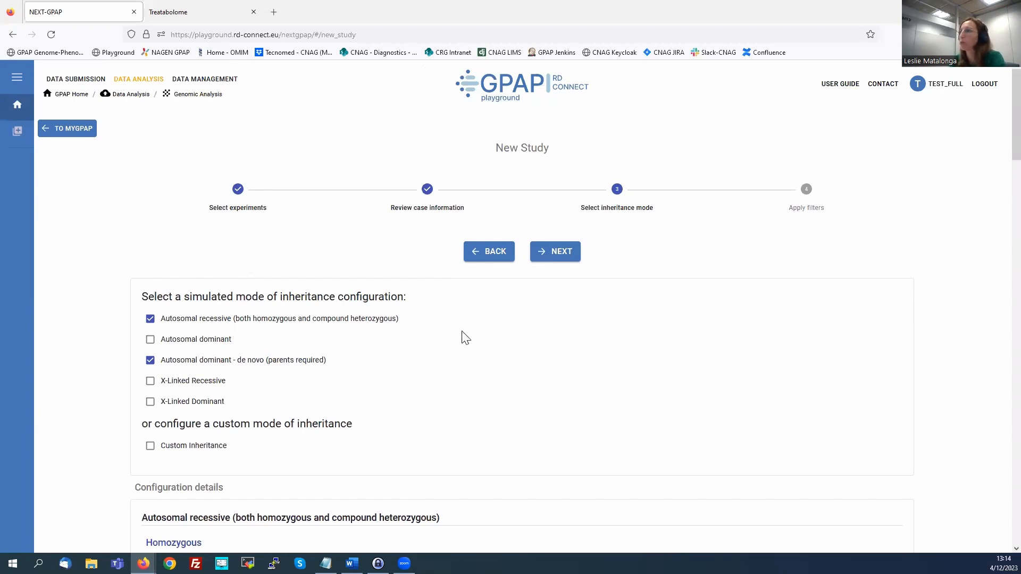
pyautogui.click(562, 255)
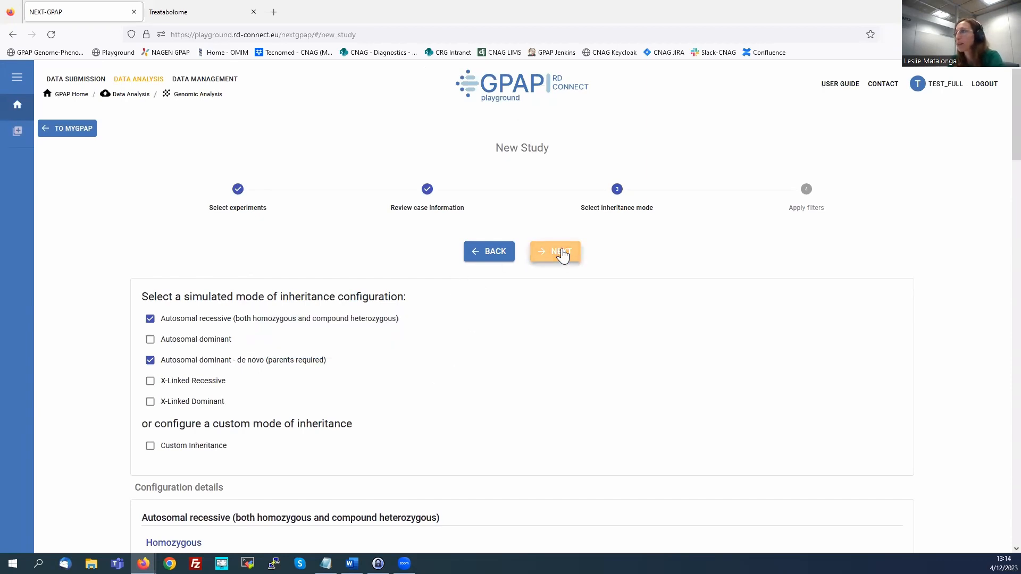
# Apply the predefined filter set "1st approach" to the analysis and check its variant type filters.
pyautogui.scroll(-1, 82, 337)
pyautogui.scroll(-1, 82, 338)
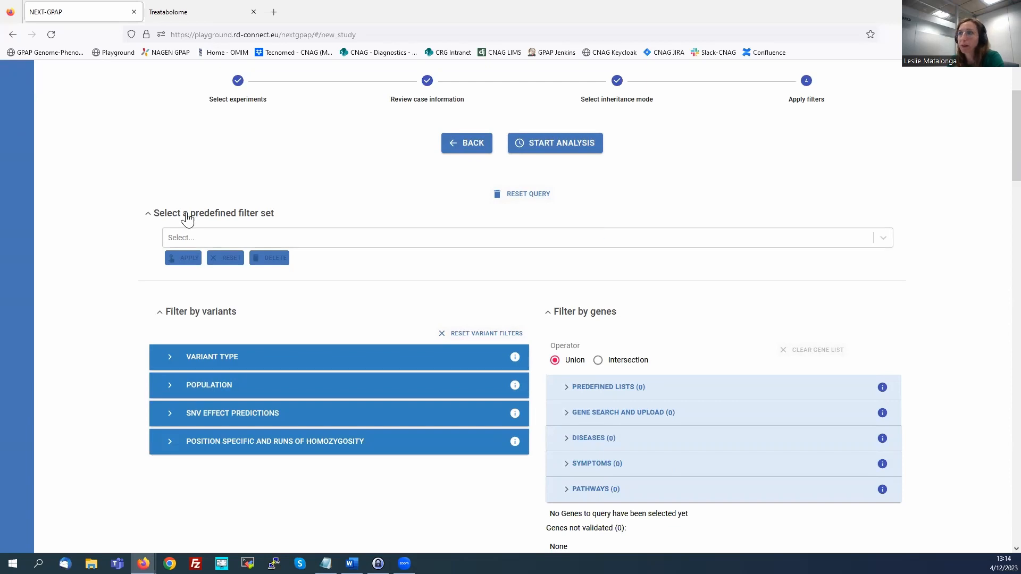
pyautogui.moveTo(187, 219)
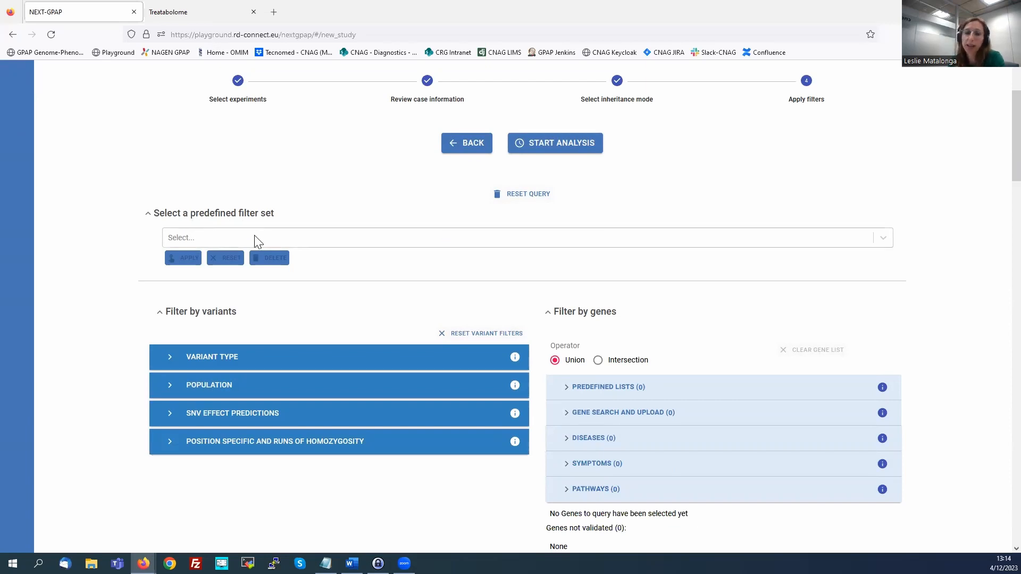
pyautogui.click(213, 365)
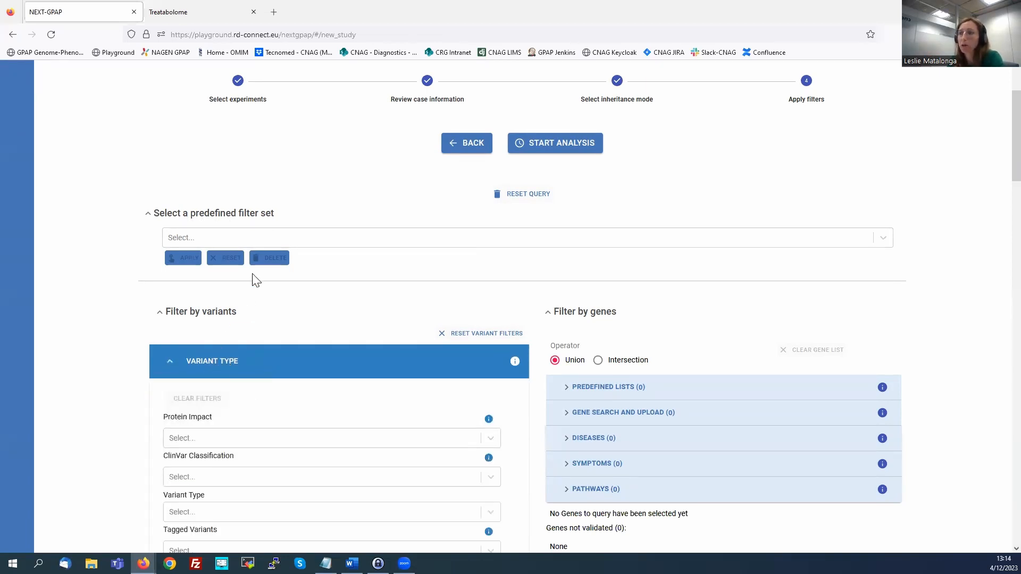
pyautogui.click(274, 238)
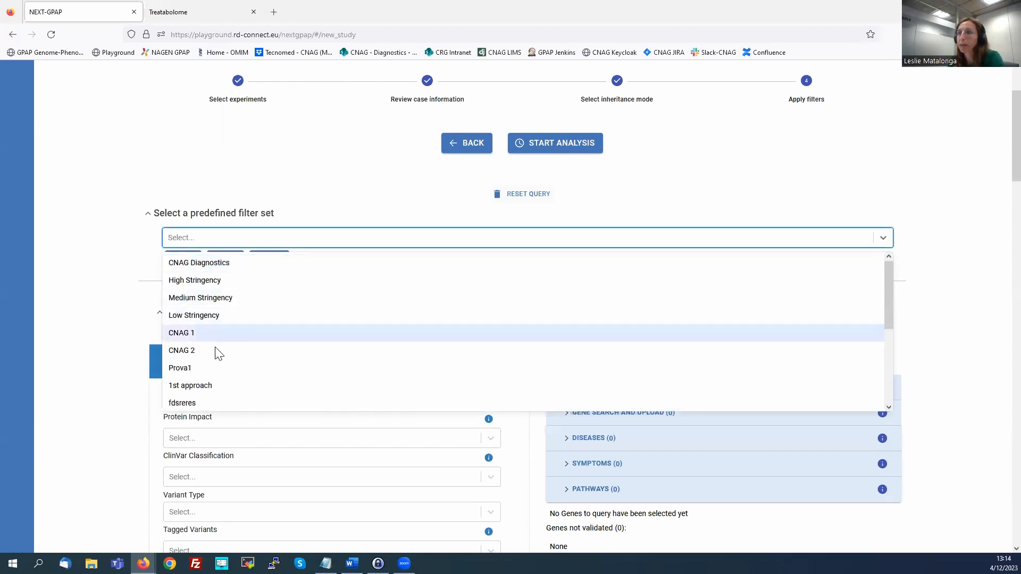
pyautogui.click(205, 388)
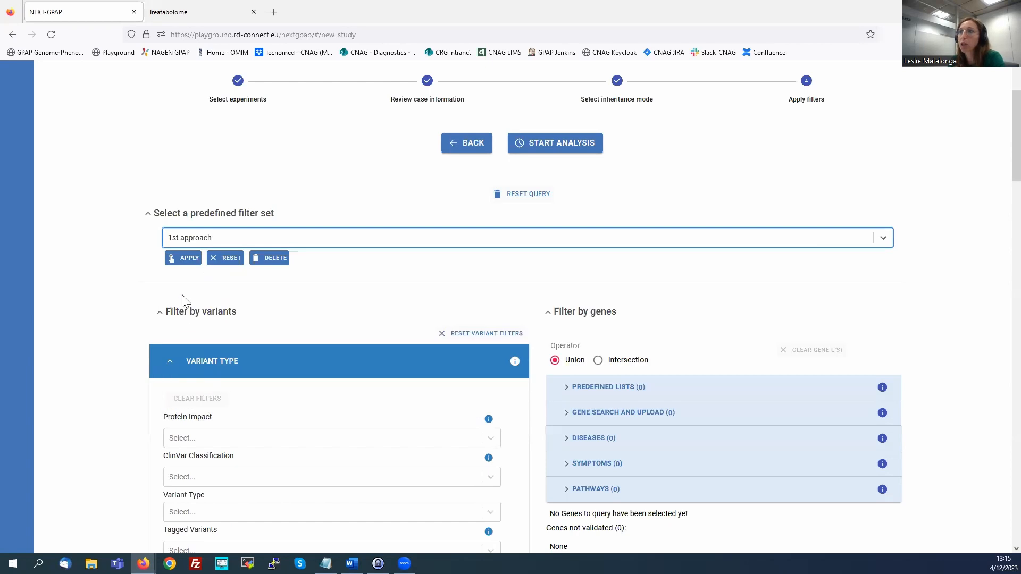
pyautogui.click(180, 260)
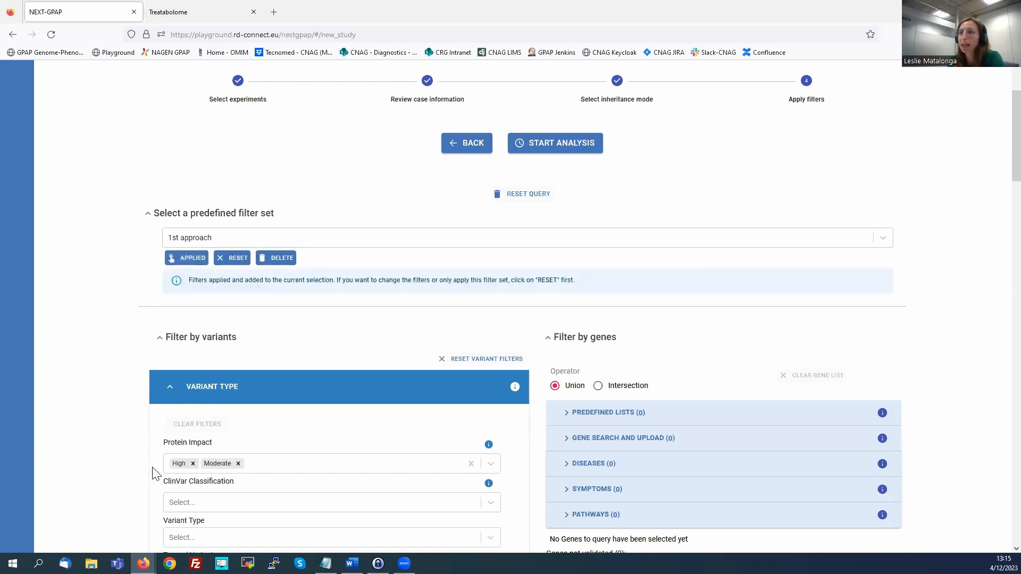
pyautogui.scroll(-2, 183, 310)
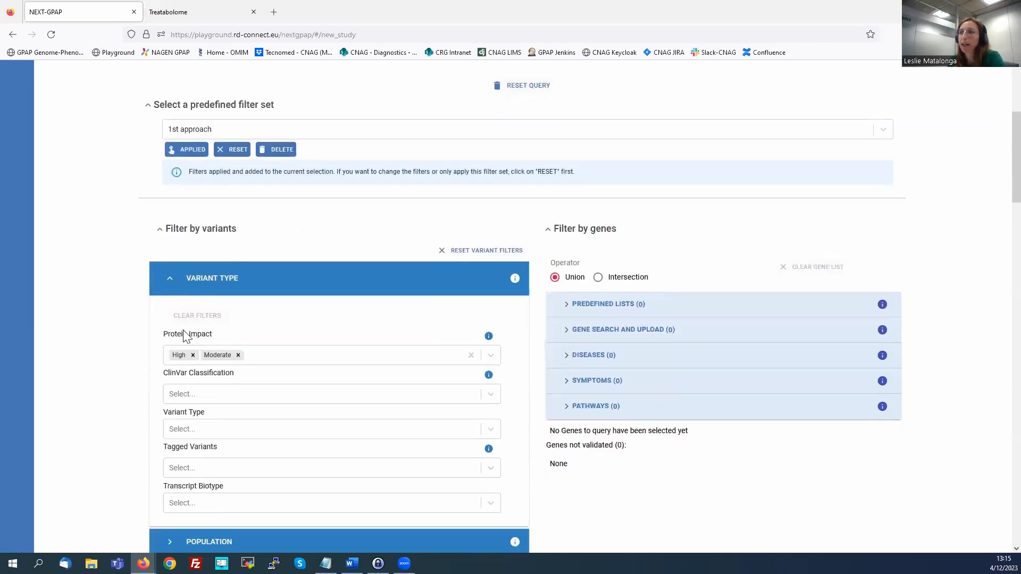
pyautogui.click(203, 279)
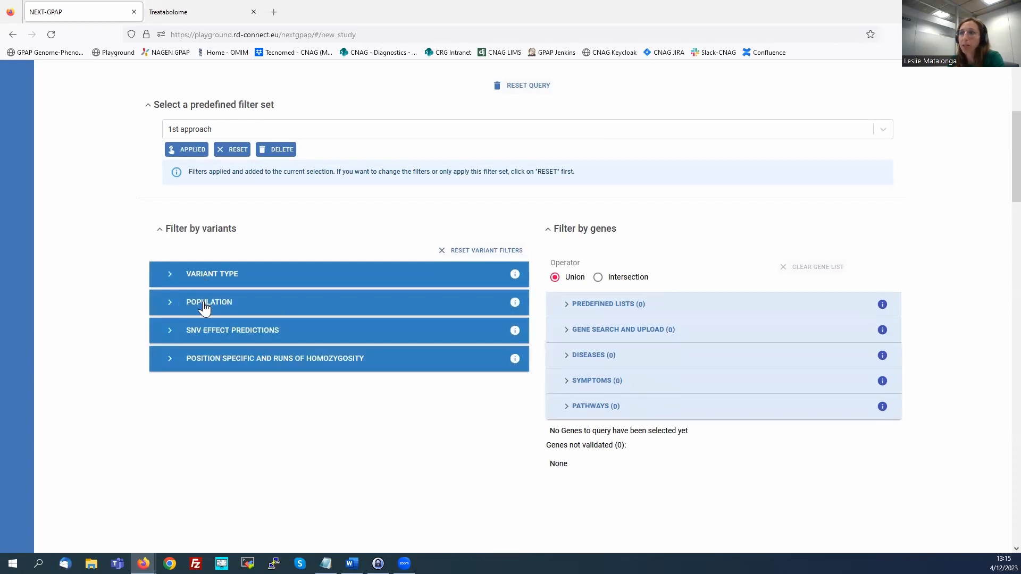
# Check the population frequency filters that the applied filter set defines.
pyautogui.click(203, 304)
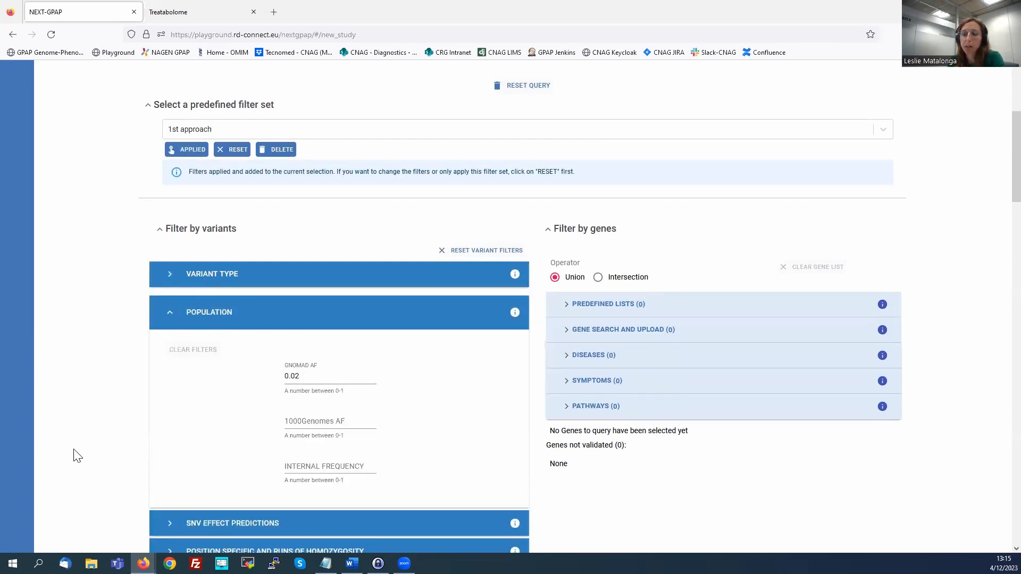
pyautogui.click(200, 315)
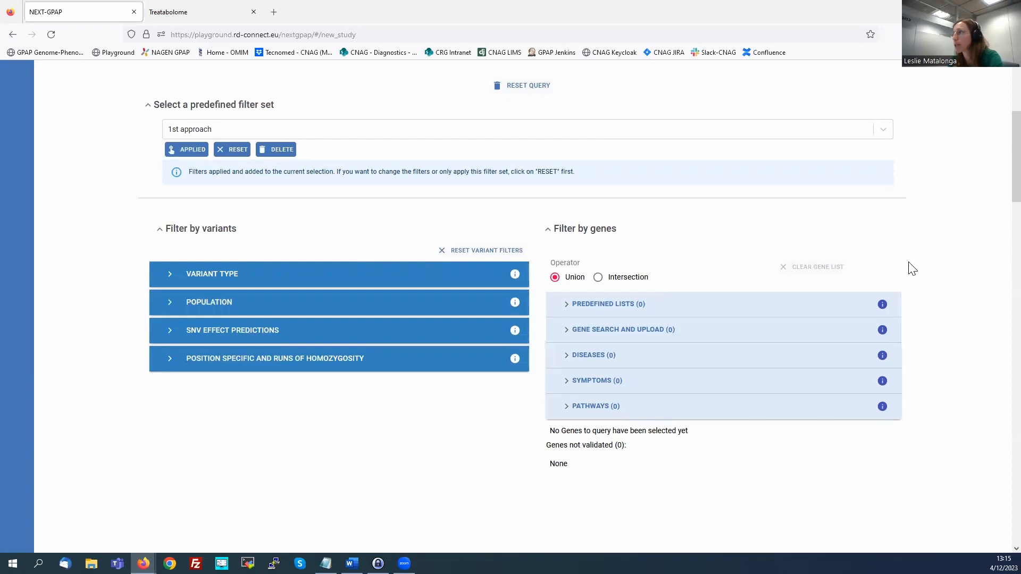
pyautogui.scroll(-1, 915, 266)
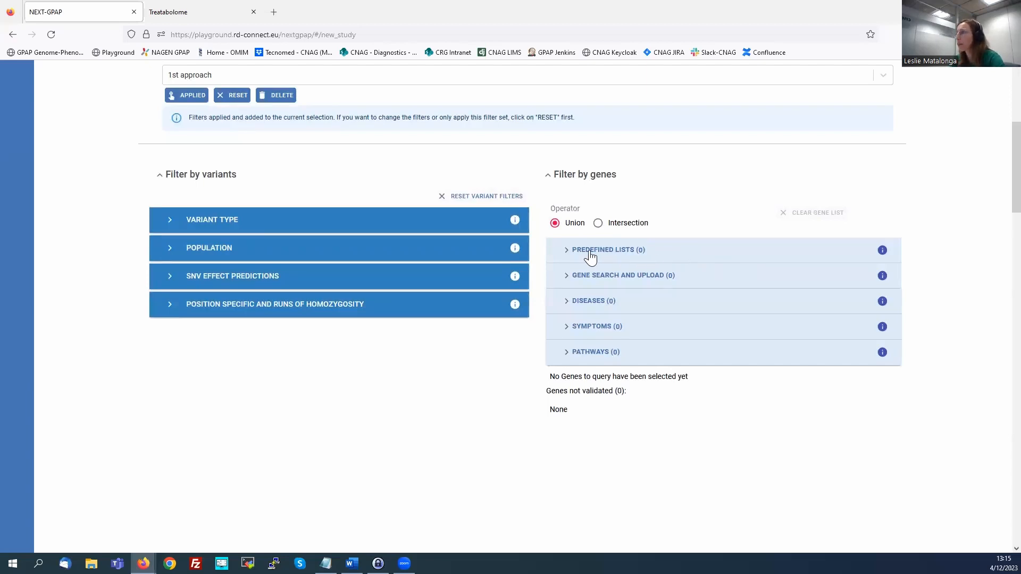
# In the disease-based gene filters, select the Genomics England PanelApp panel "Acute rhabdomyolysis" as a whole panel.
pyautogui.click(597, 304)
pyautogui.scroll(-1, 620, 360)
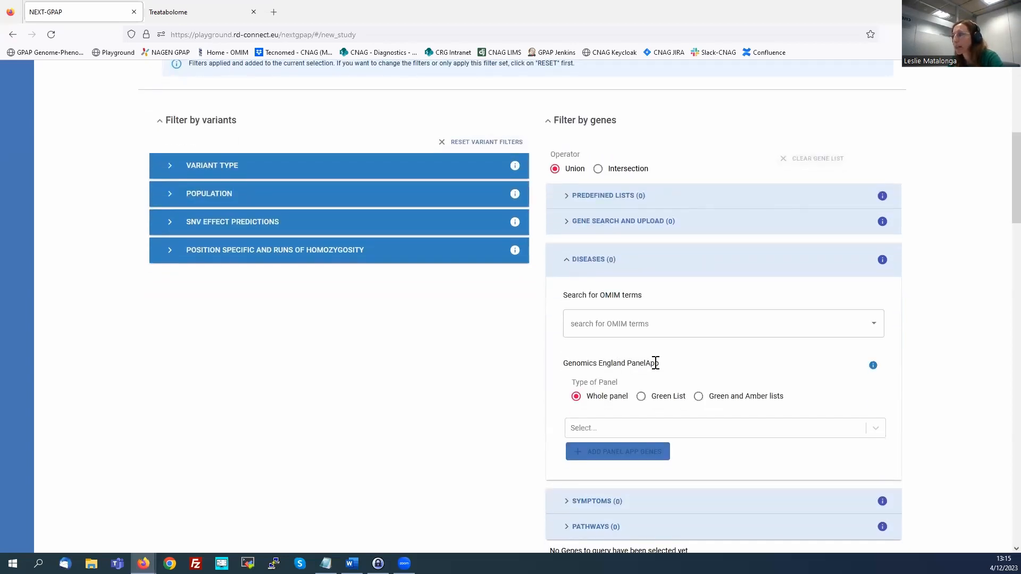
pyautogui.scroll(-1, 656, 363)
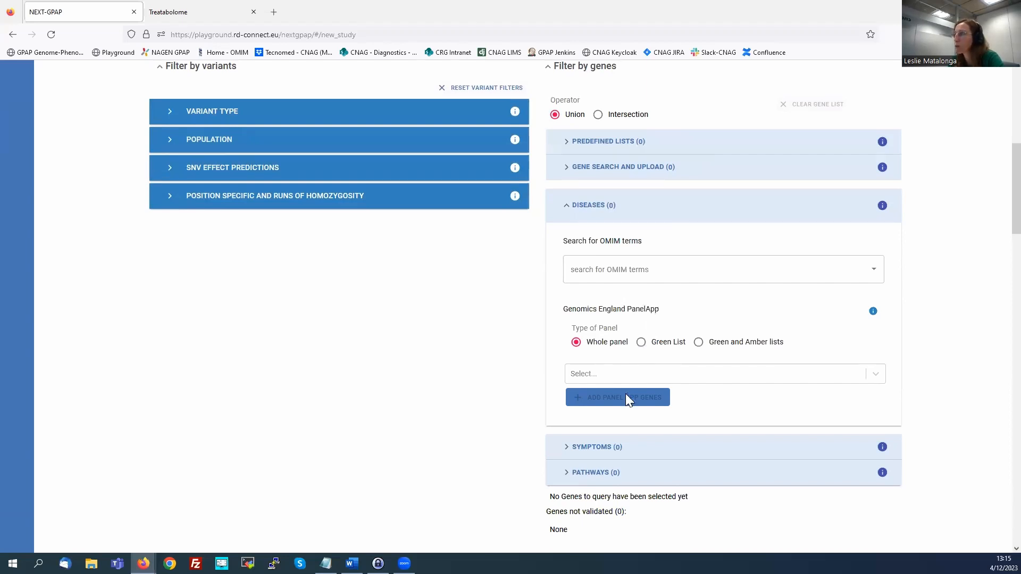
pyautogui.click(875, 375)
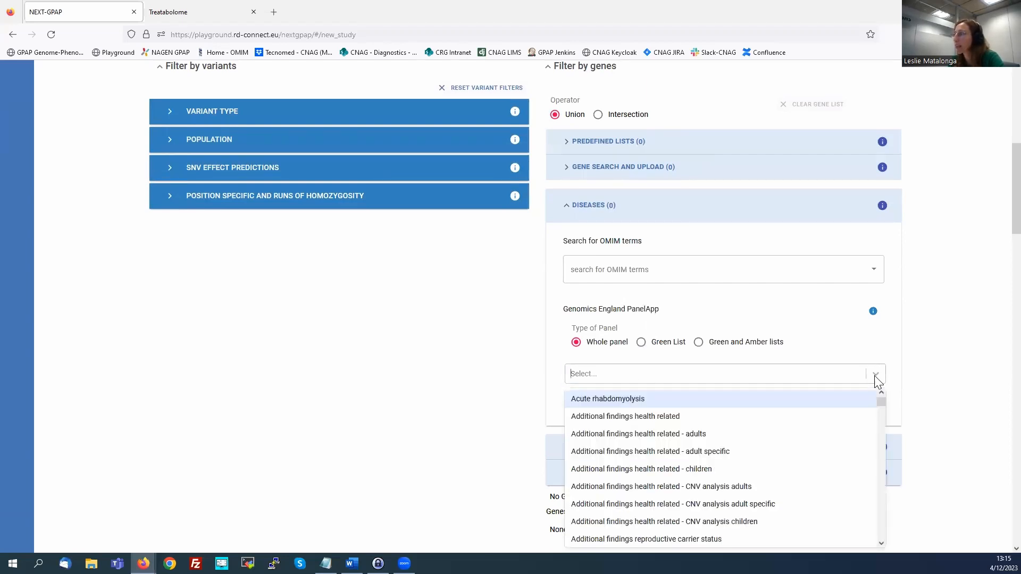
pyautogui.scroll(-3, 774, 429)
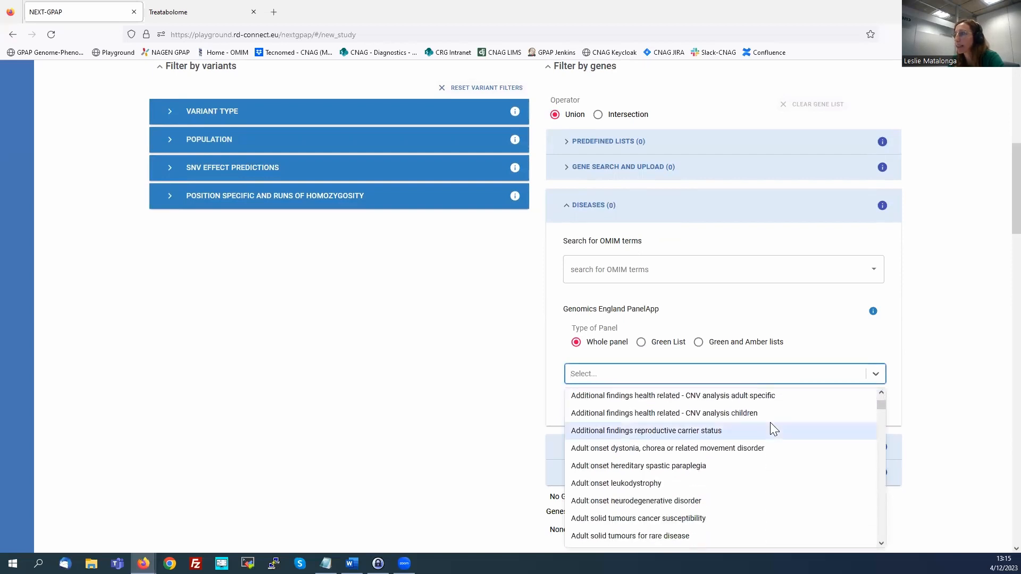
pyautogui.scroll(4, 773, 428)
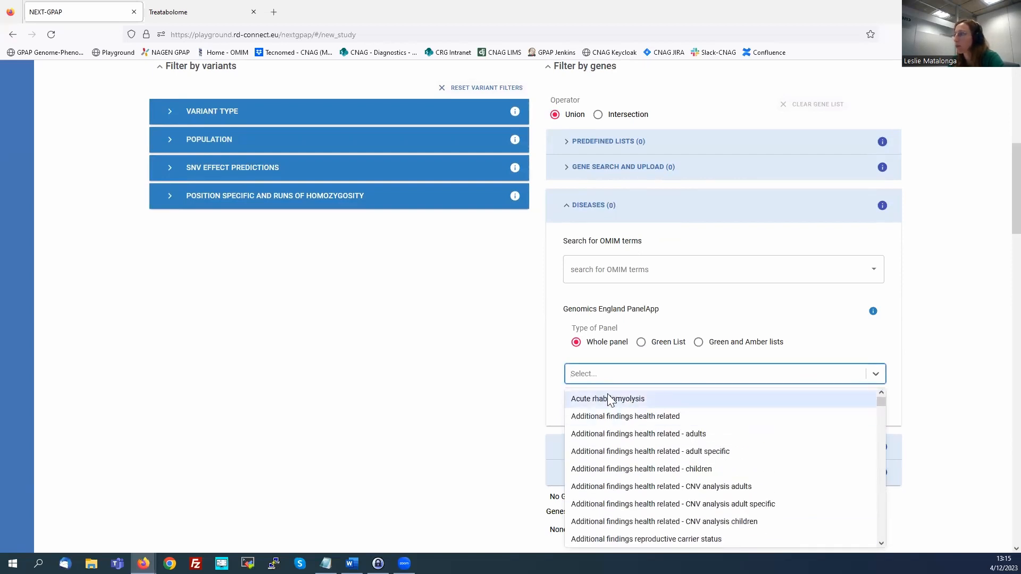
pyautogui.click(596, 399)
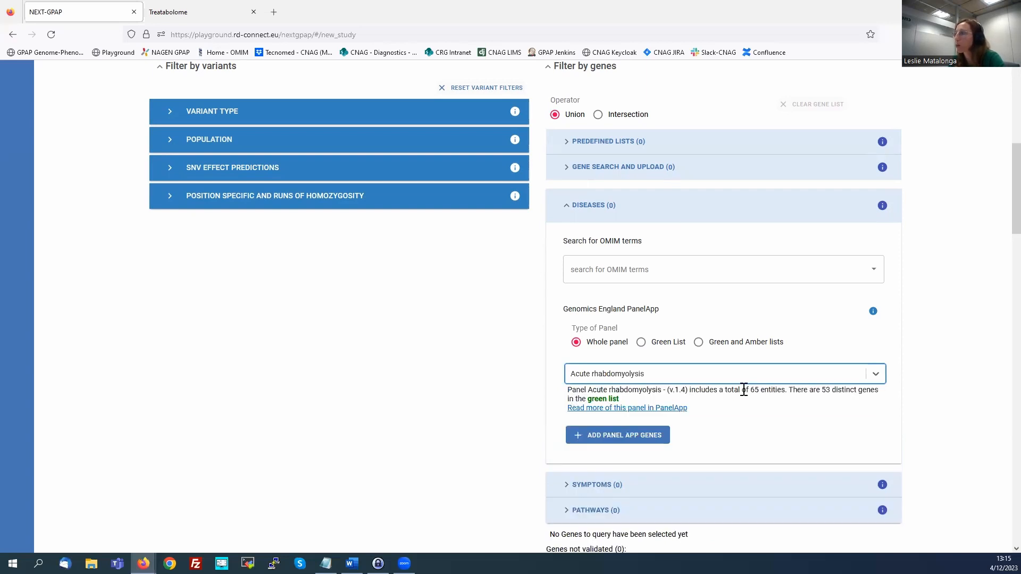
# Read the panel's gene summary, add its PanelApp genes to the query, and check which gene symbols are not validated.
pyautogui.moveTo(742, 390); pyautogui.dragTo(786, 391)
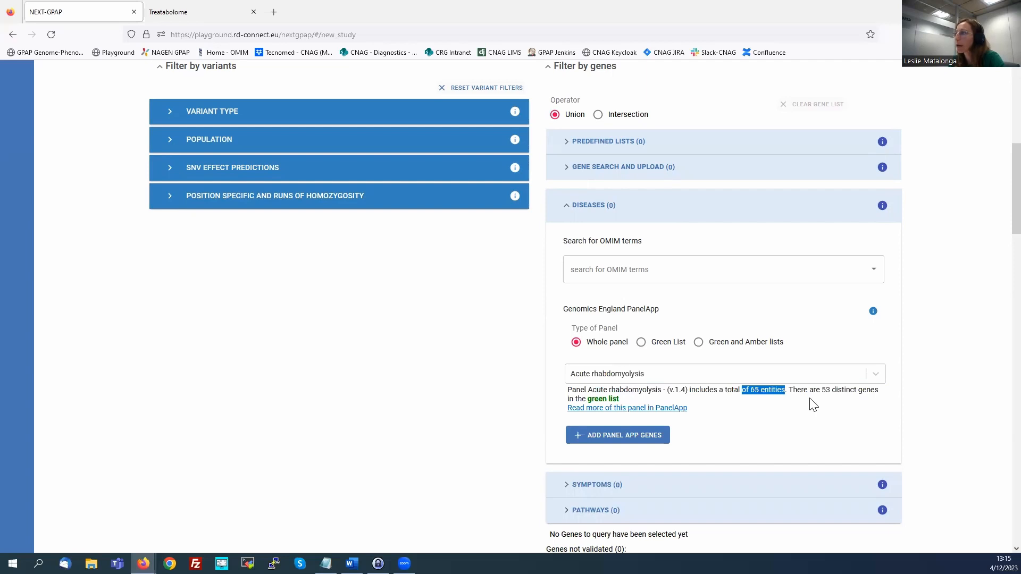
pyautogui.doubleClick(826, 390)
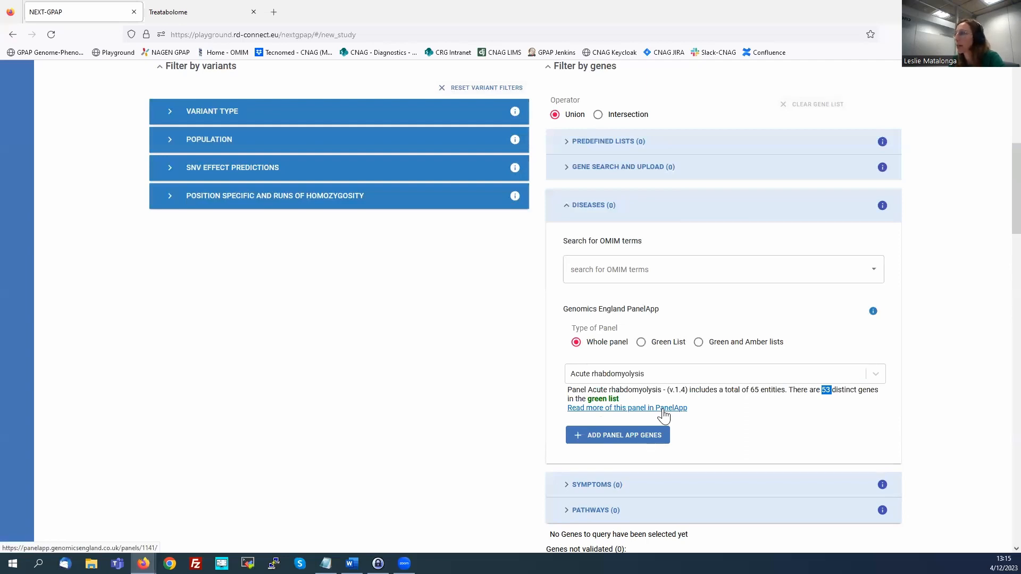
pyautogui.scroll(-1, 713, 419)
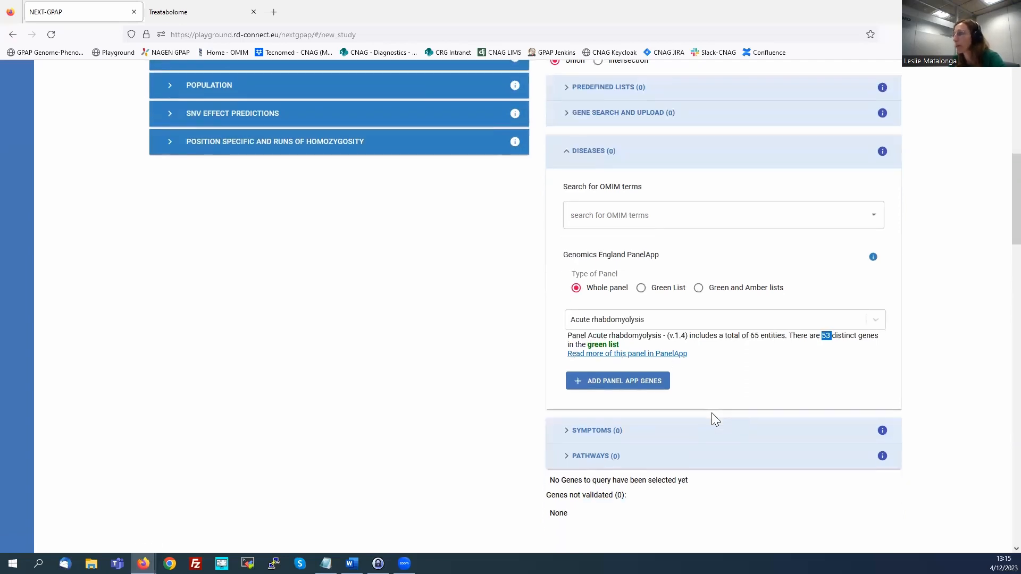
pyautogui.click(603, 384)
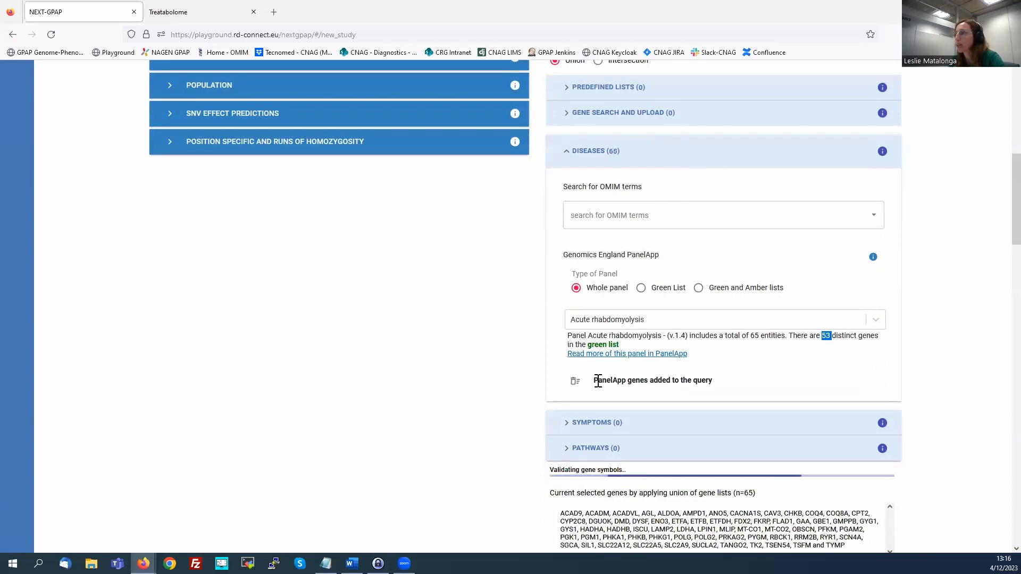
pyautogui.scroll(-1, 451, 428)
pyautogui.scroll(-2, 463, 420)
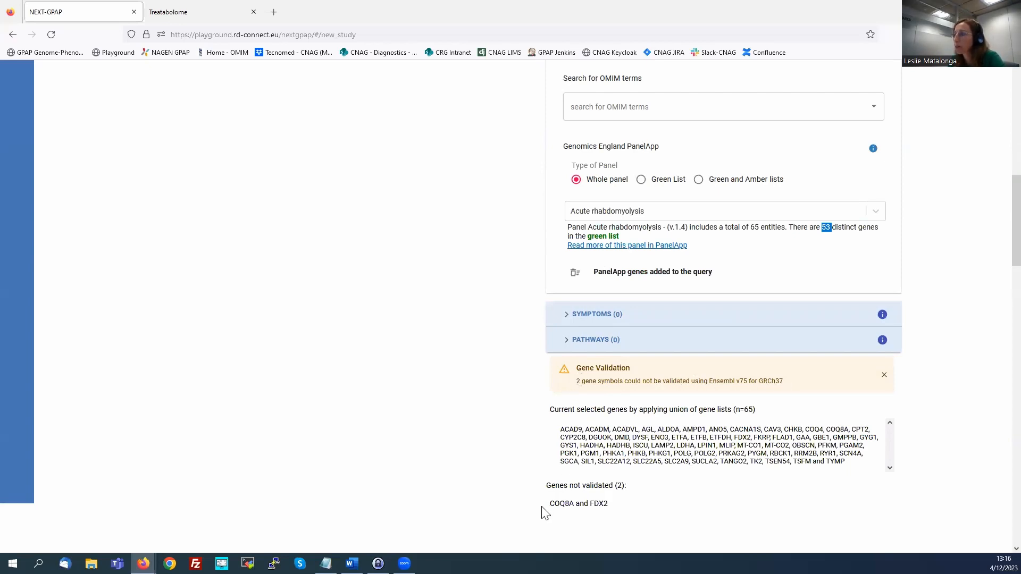
pyautogui.moveTo(550, 503); pyautogui.dragTo(609, 504)
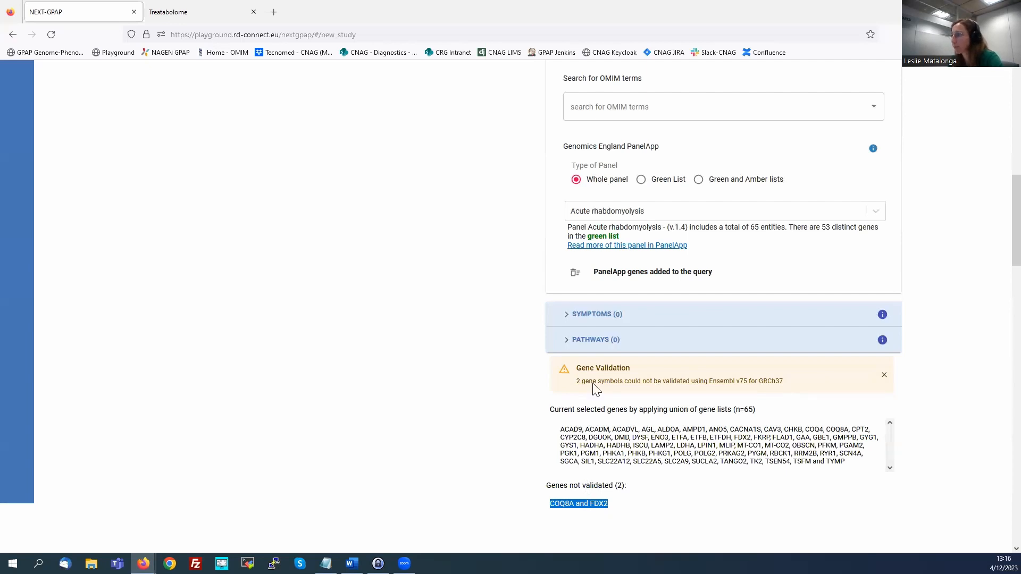
# Review the index case's HPO terms in the symptom-based gene filters and remove the Seizures term.
pyautogui.click(584, 314)
pyautogui.scroll(-4, 479, 324)
pyautogui.scroll(1, 479, 323)
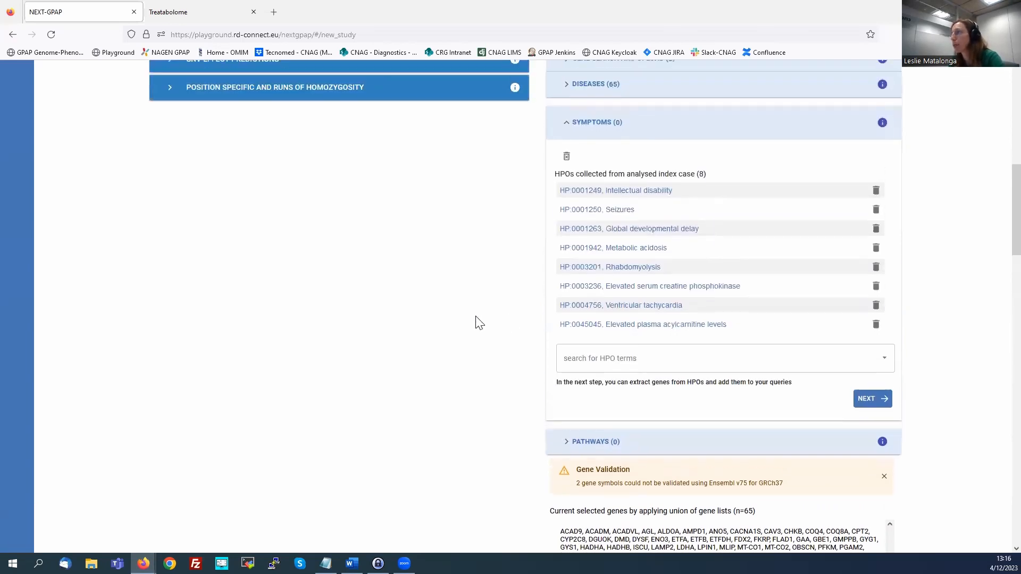
pyautogui.scroll(1, 478, 323)
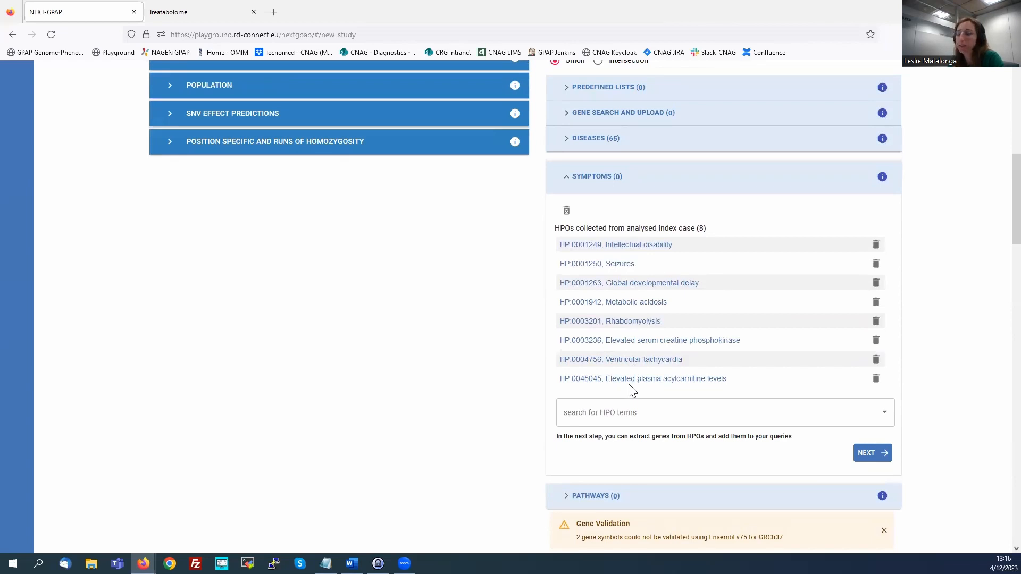
pyautogui.click(876, 264)
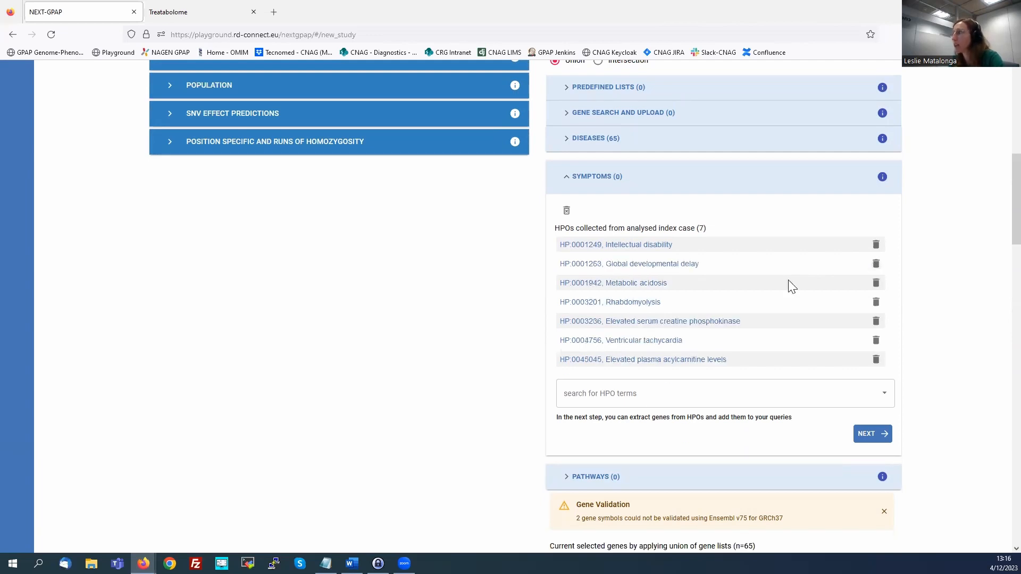
# Extract genes for the selected HPO terms from the HPO Ontology and combine them by union instead of intersection.
pyautogui.click(875, 434)
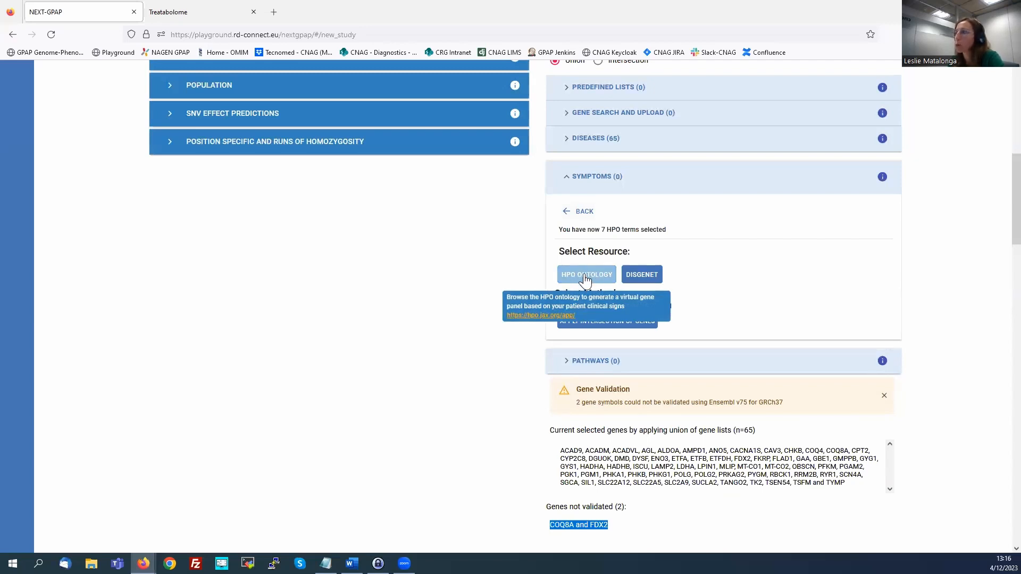
pyautogui.click(593, 277)
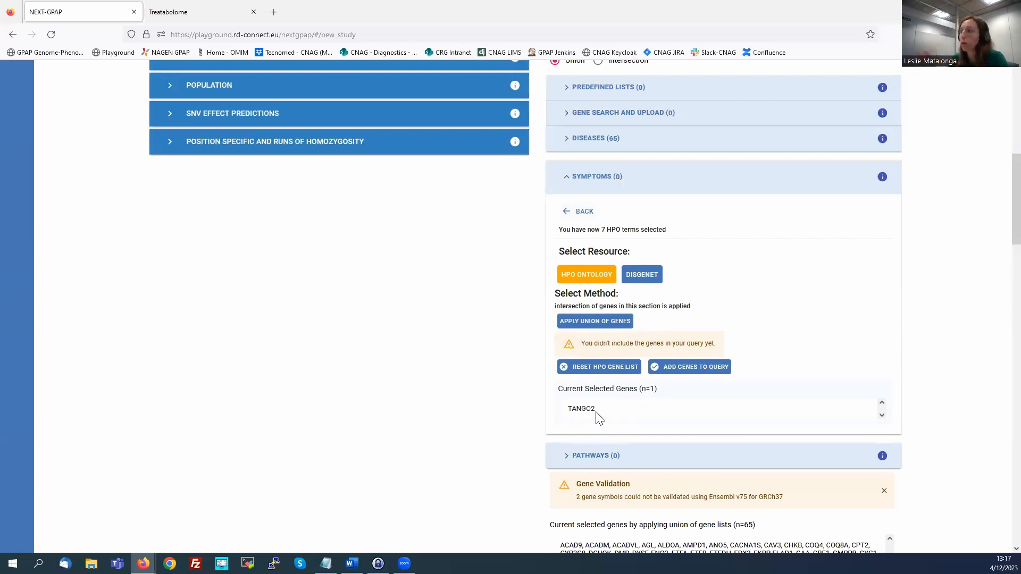
pyautogui.click(595, 321)
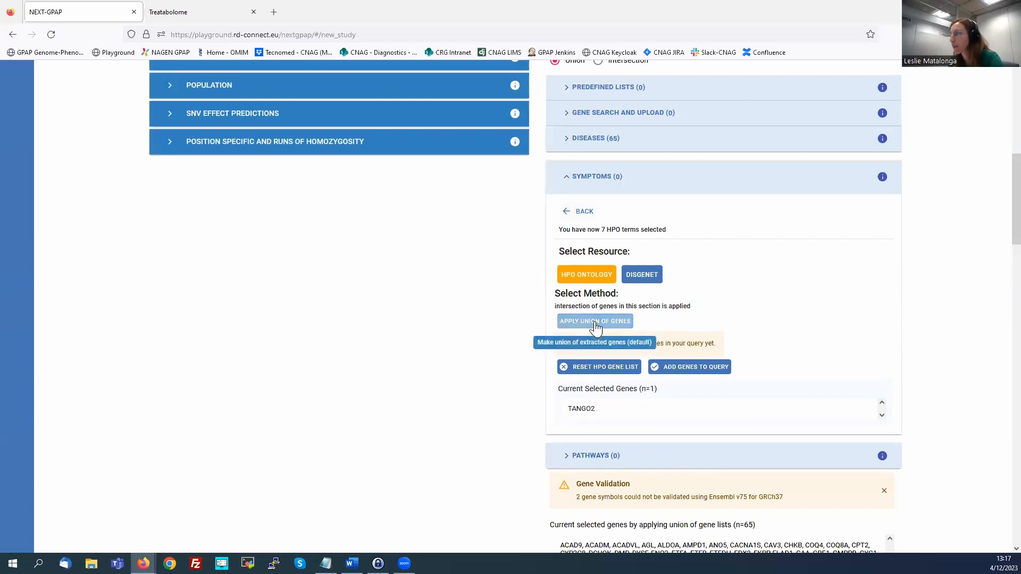
pyautogui.scroll(-1, 979, 388)
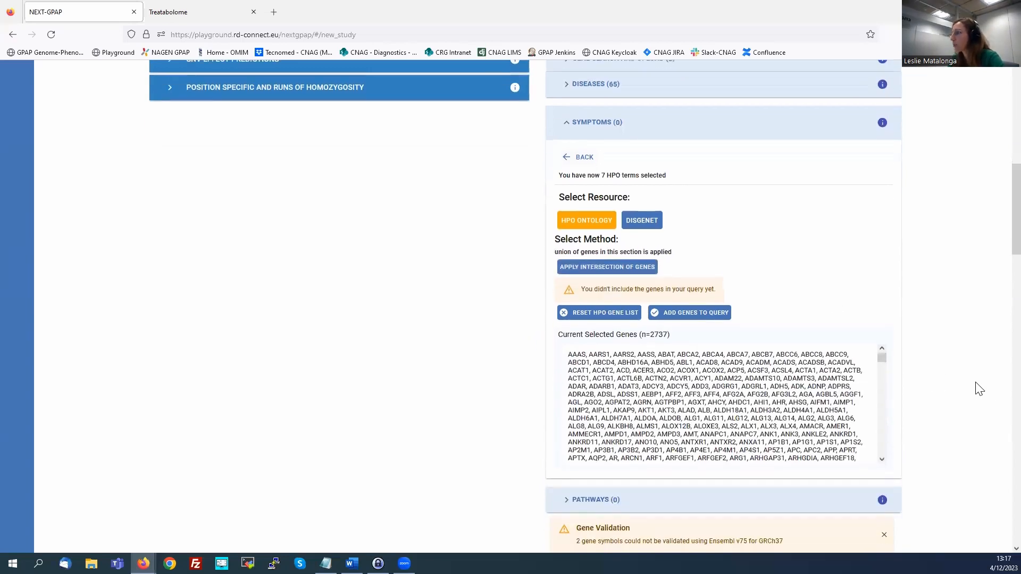
# Start the case analysis with the configured inheritance modes, variant filters and gene list.
pyautogui.scroll(6, 978, 388)
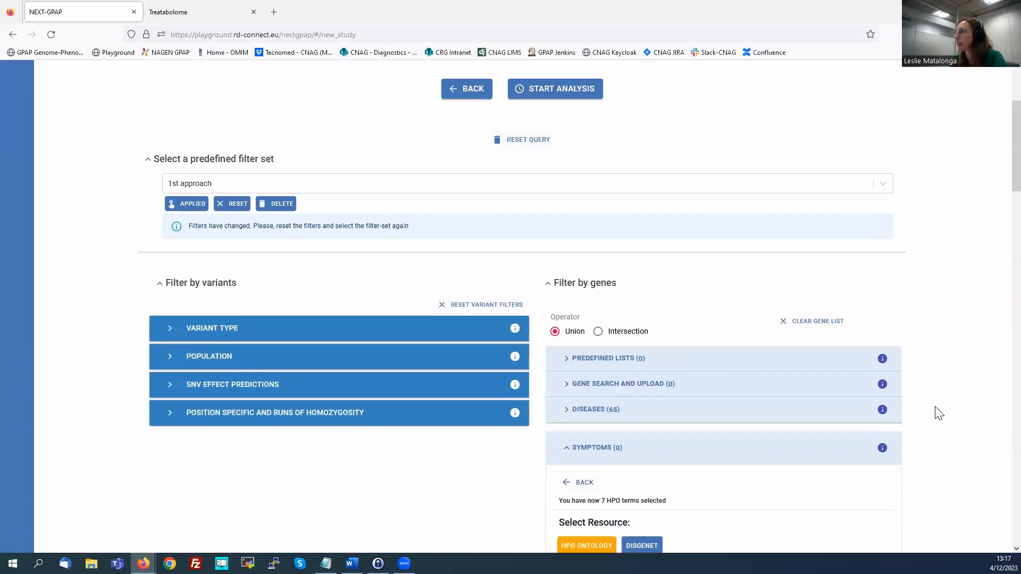
pyautogui.scroll(1, 937, 417)
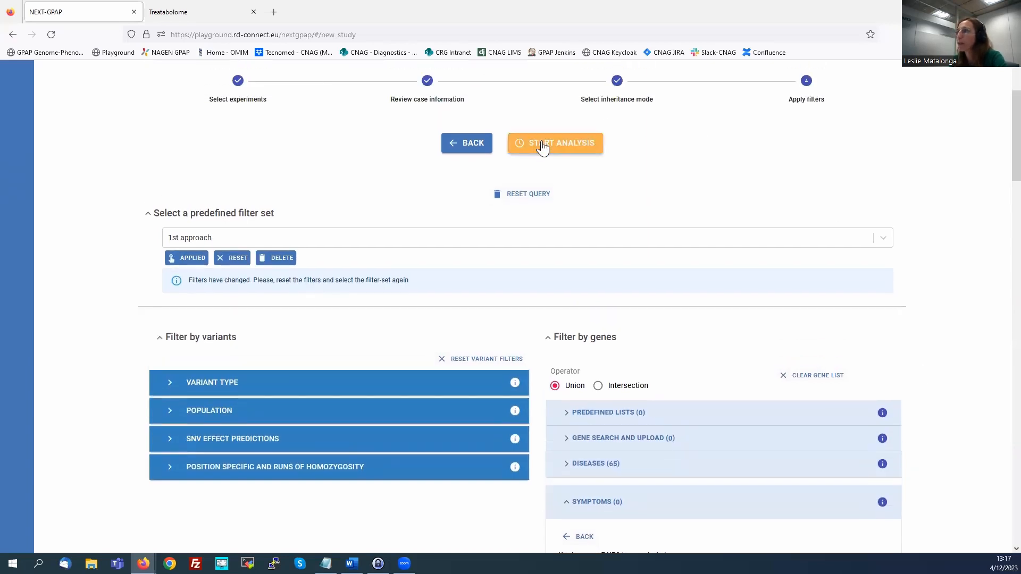
pyautogui.click(543, 147)
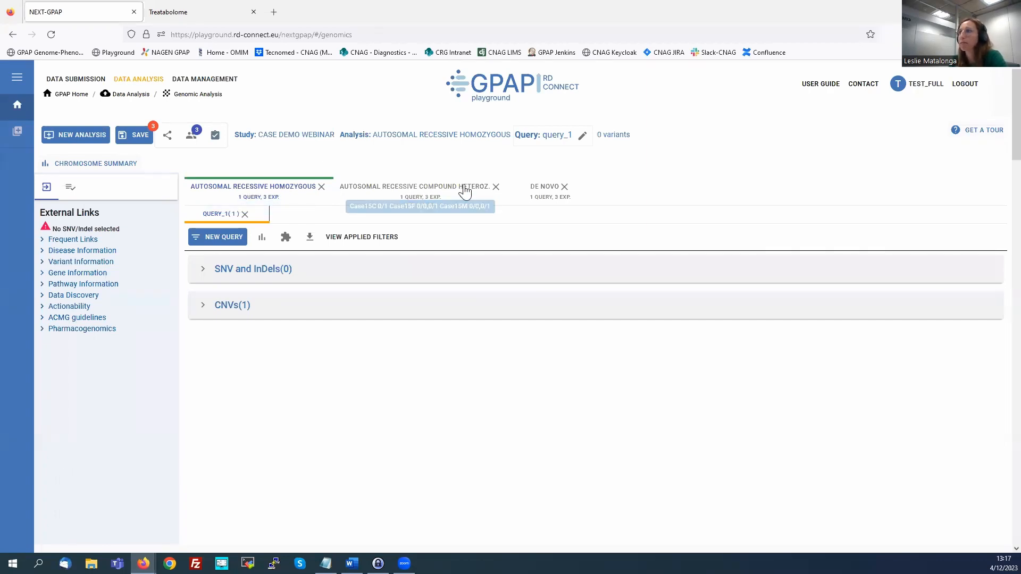
# Check the query results of the de novo and autosomal recessive homozygous analyses and their genotype configurations.
pyautogui.moveTo(550, 198)
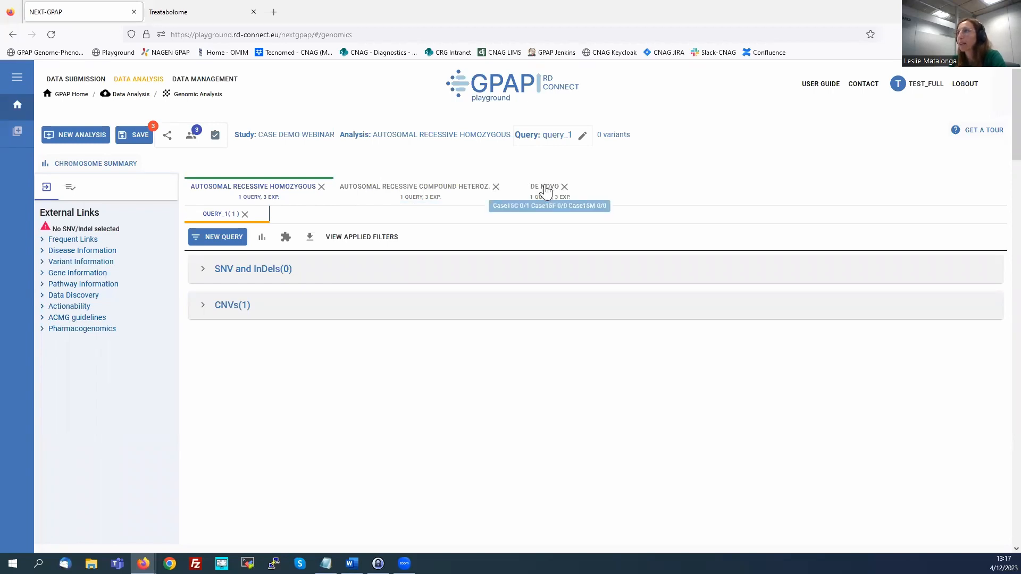
pyautogui.click(538, 192)
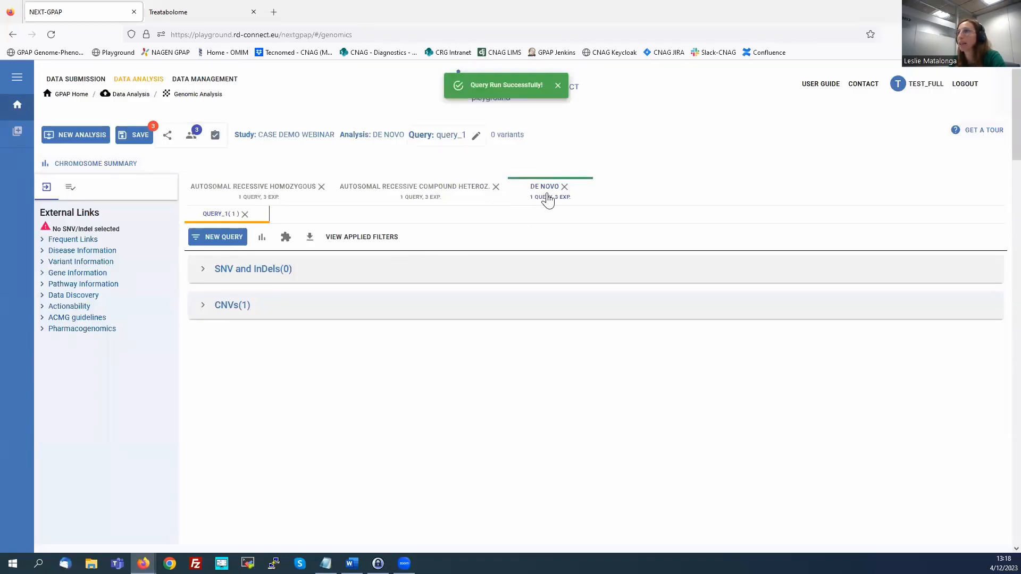
pyautogui.click(274, 190)
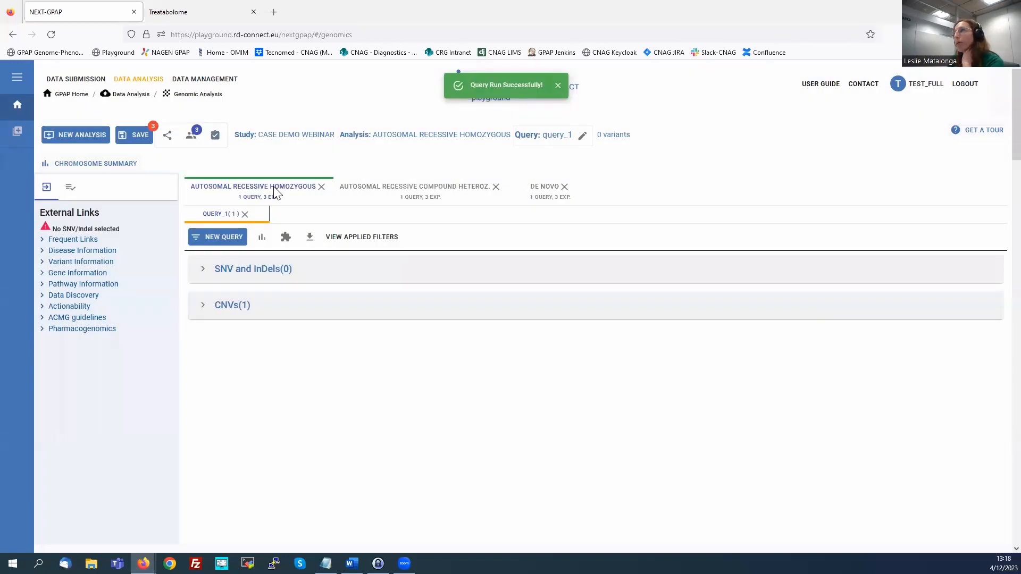
pyautogui.moveTo(271, 195)
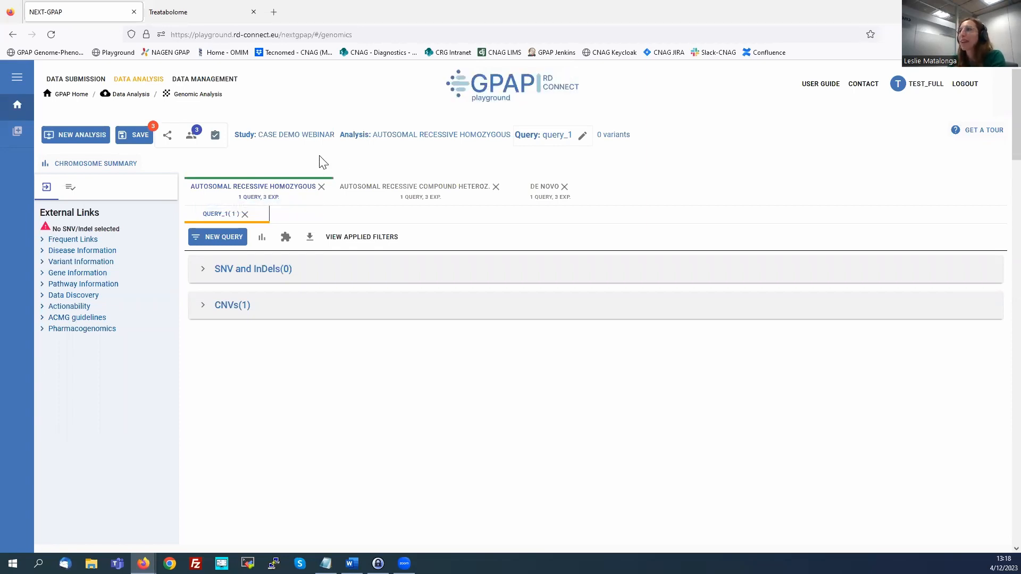
# Save the "Case demo webinar" study with its three analyses and Private visibility.
pyautogui.click(136, 140)
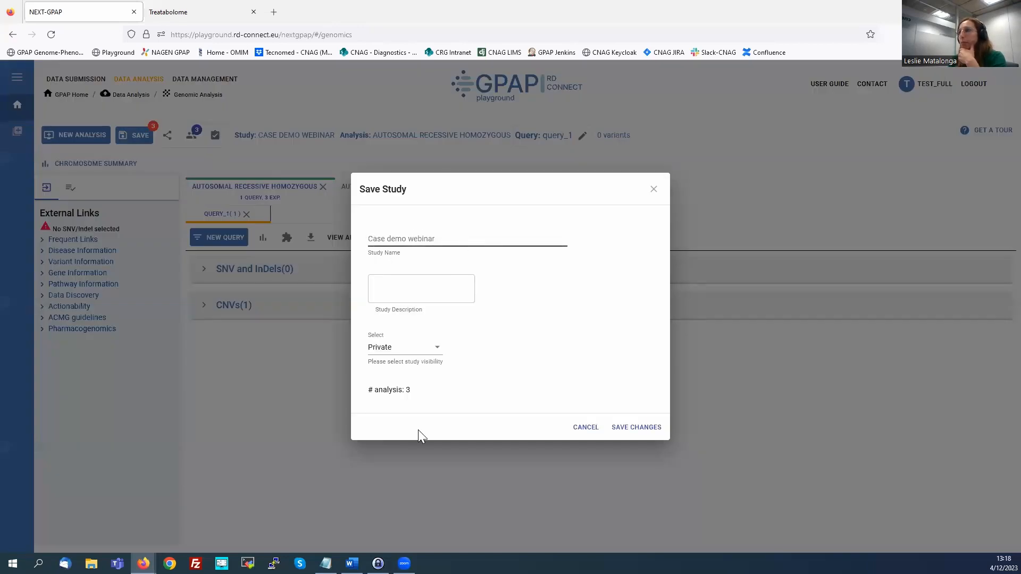
pyautogui.click(632, 430)
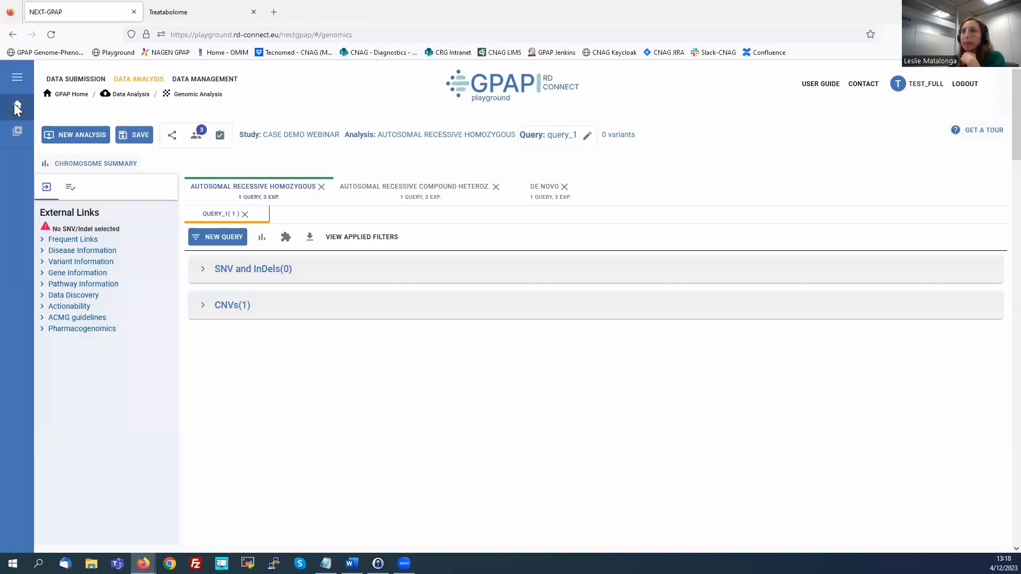
# Load the existing study "webinar SolveRD" from the available studies and expand the CNV results of its autosomal recessive homozygous analysis.
pyautogui.click(17, 106)
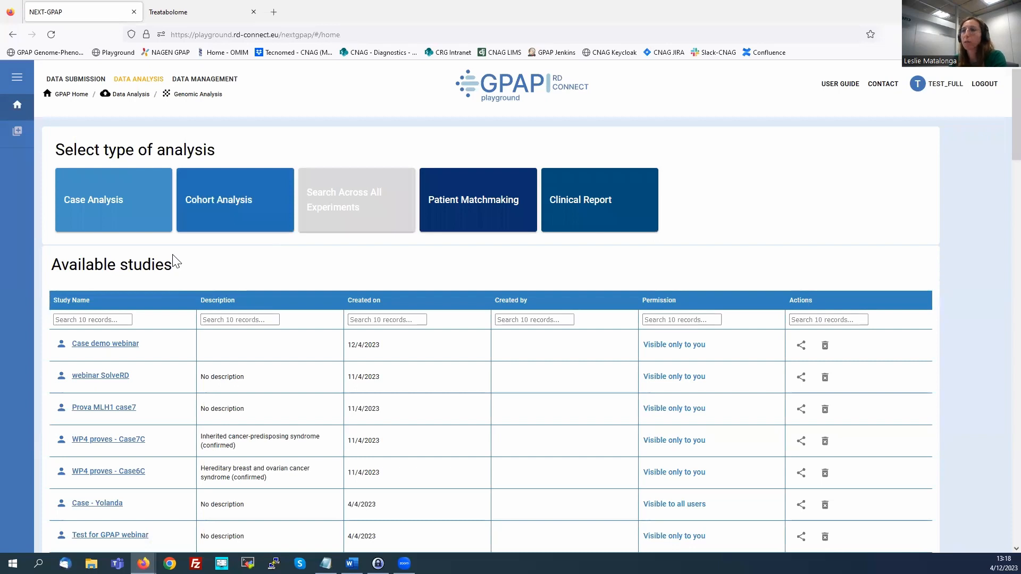
pyautogui.click(92, 379)
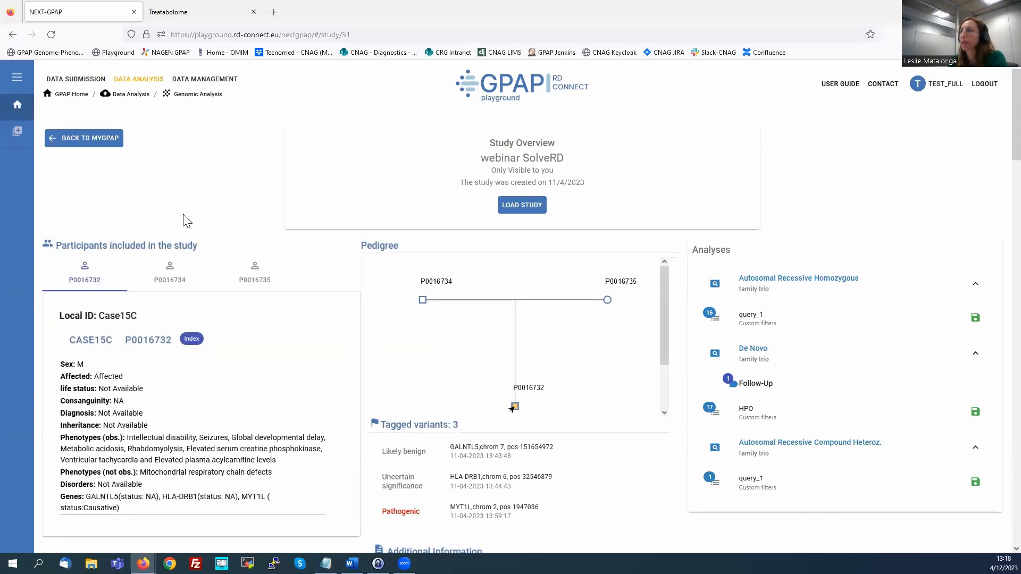
pyautogui.click(523, 211)
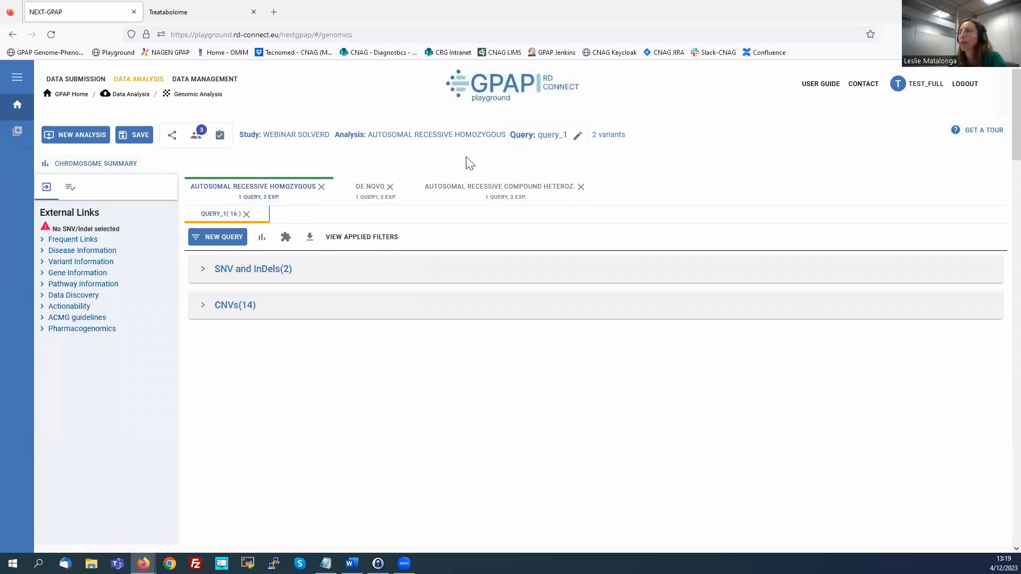
pyautogui.click(219, 309)
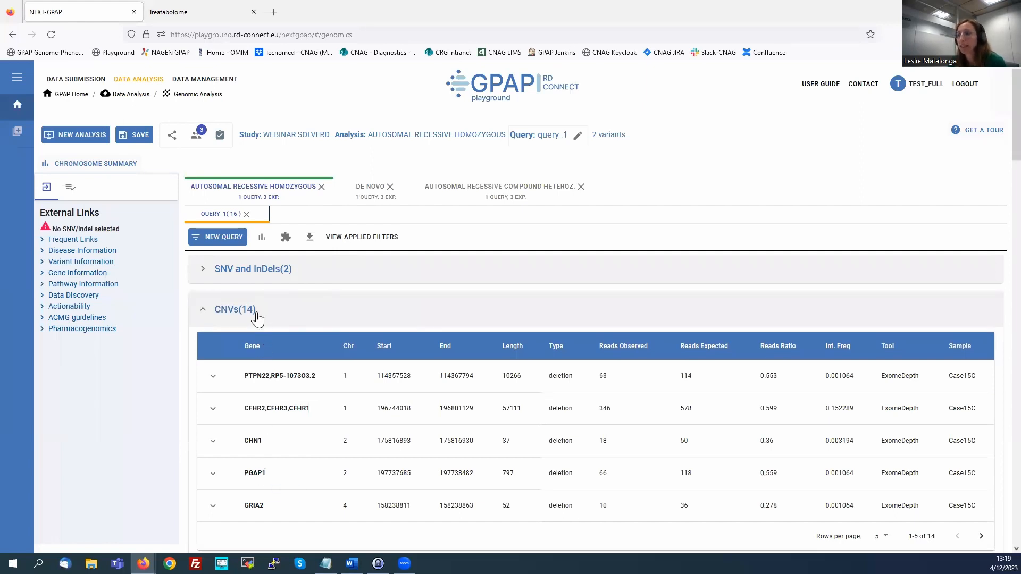
# Expand the homozygous analysis' SNV and InDels results, open the de novo analysis and sort its variants by impact.
pyautogui.click(258, 274)
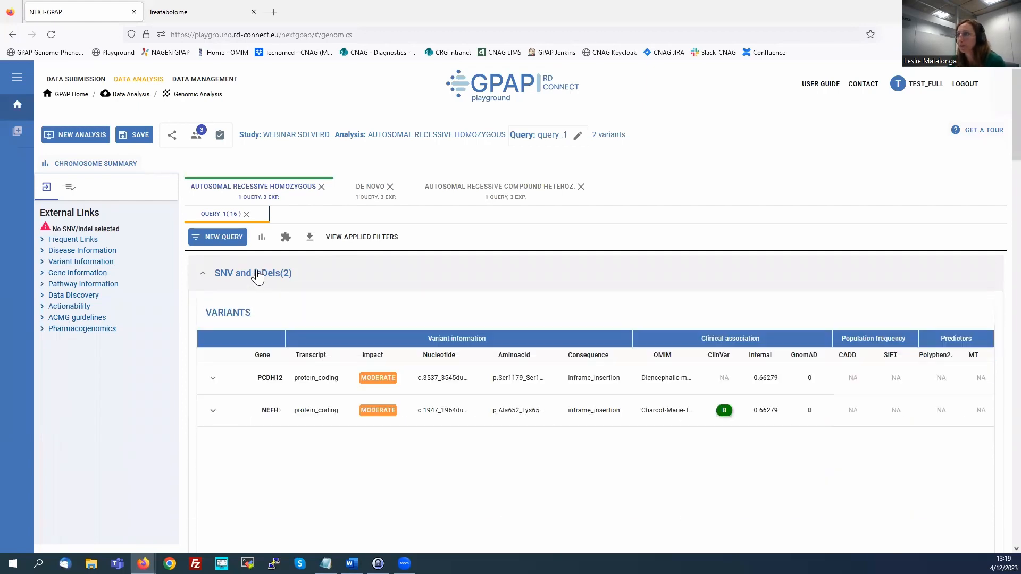
pyautogui.click(372, 190)
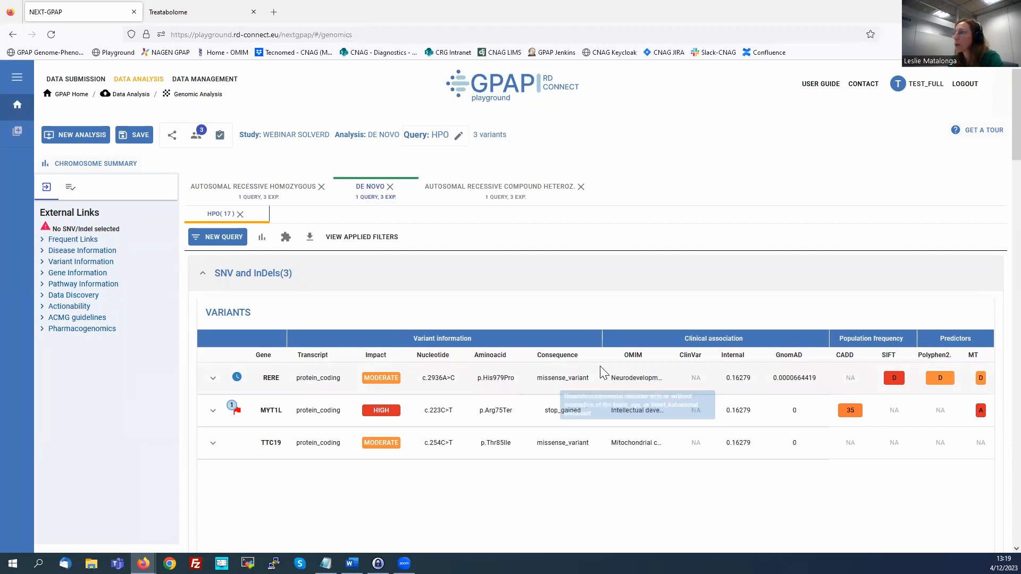
pyautogui.click(394, 355)
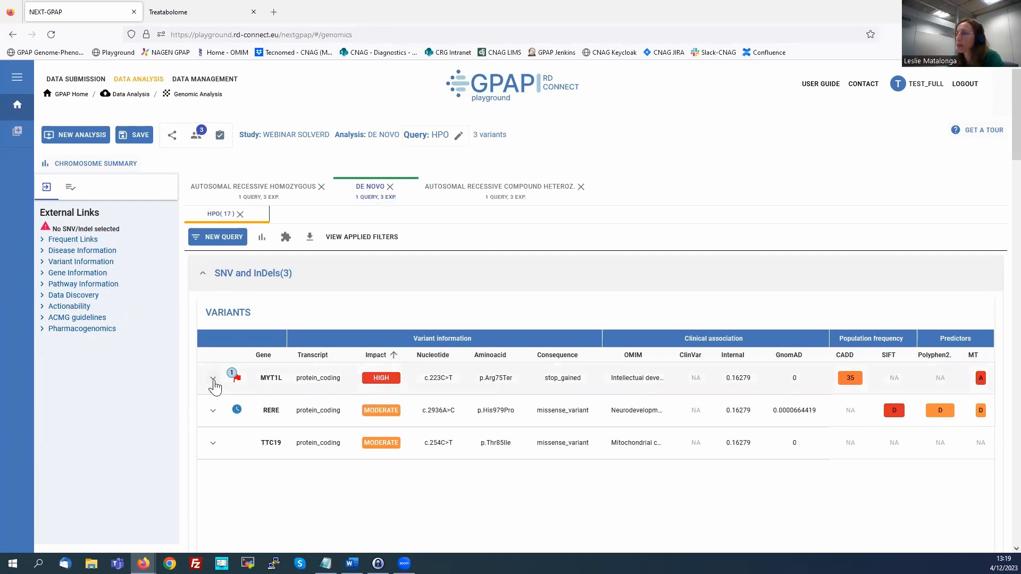
# Examine the transcript details of the MYT1L variant and collapse them again.
pyautogui.click(213, 378)
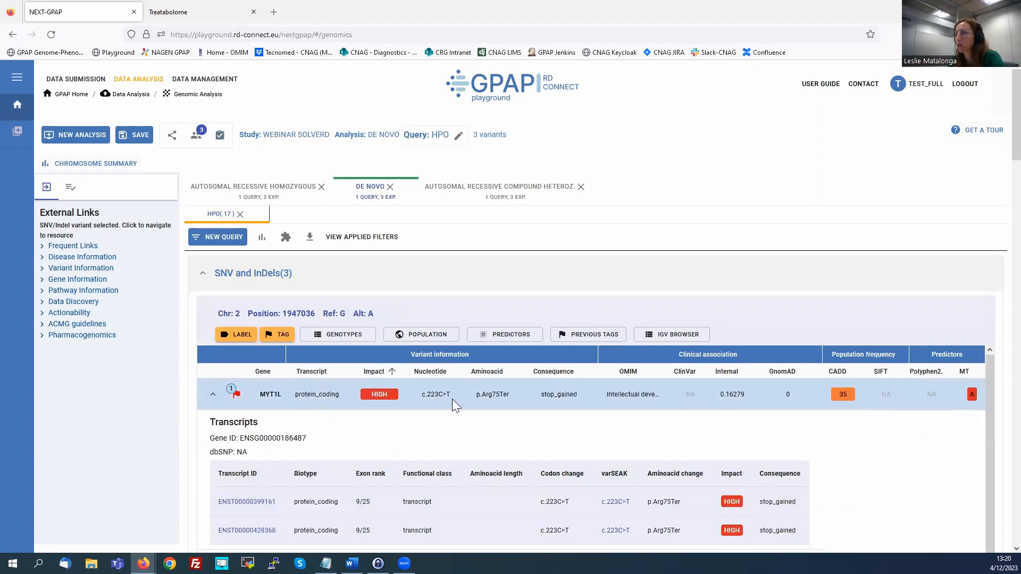
pyautogui.scroll(-1, 536, 452)
pyautogui.scroll(1, 308, 409)
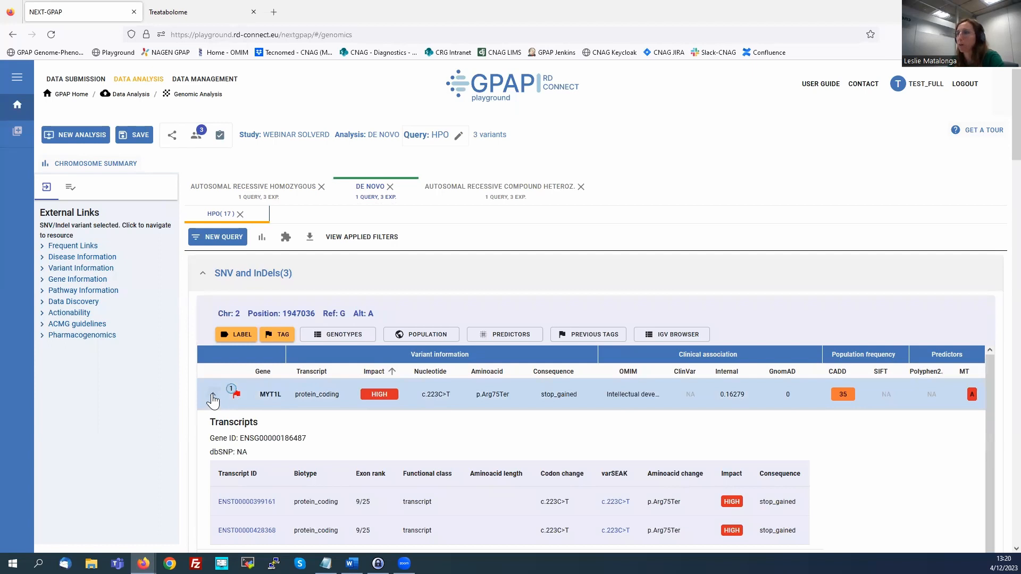
pyautogui.click(212, 396)
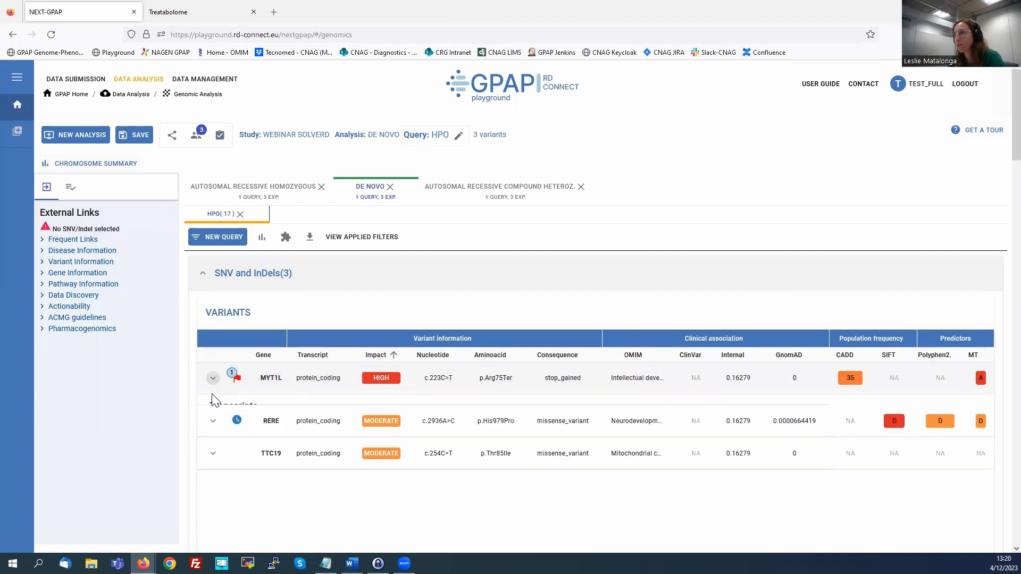
# Select the MYT1L variant and check its family genotypes, allele population frequencies and pathogenicity predictions.
pyautogui.click(474, 390)
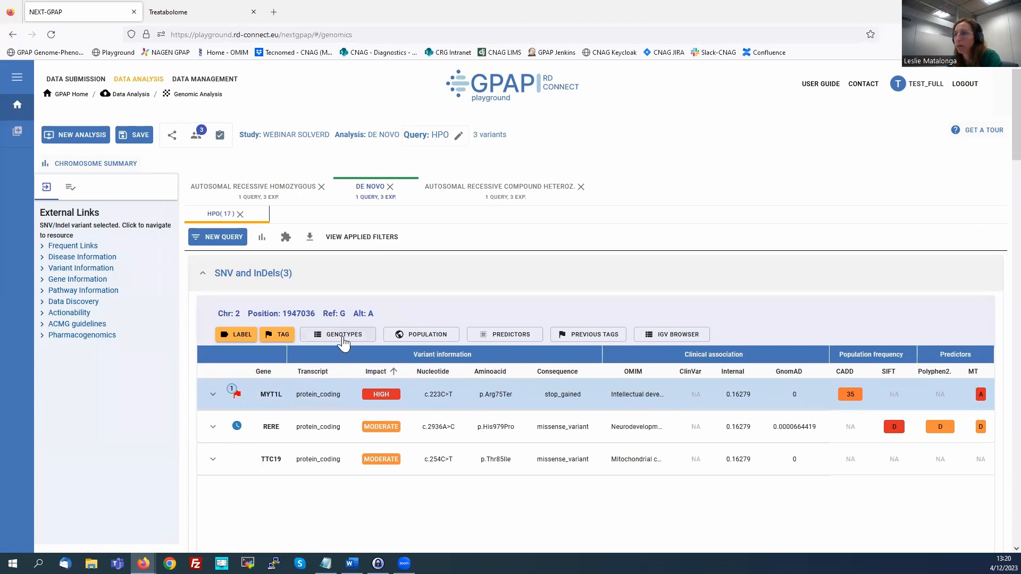
pyautogui.click(343, 341)
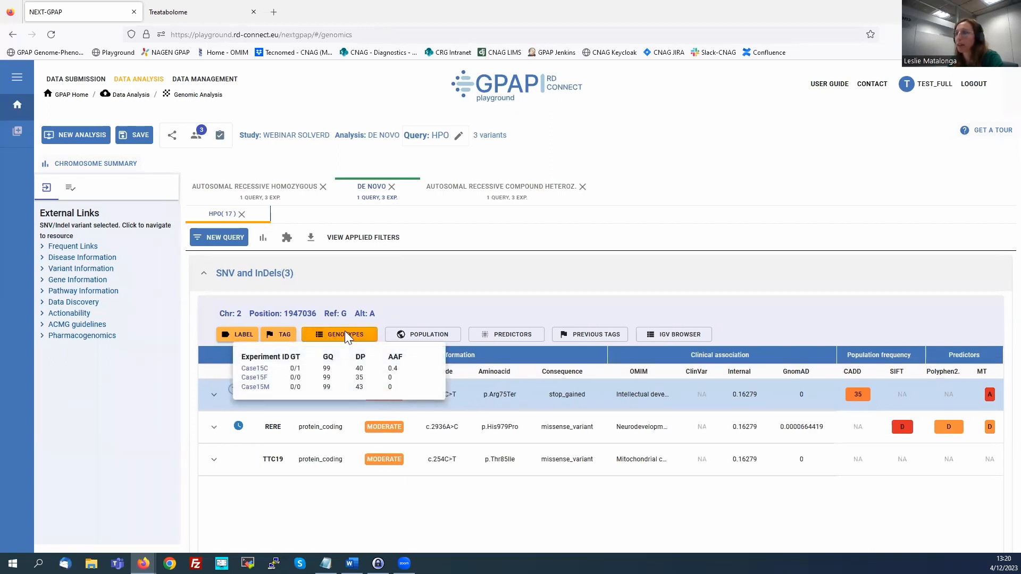
pyautogui.click(433, 337)
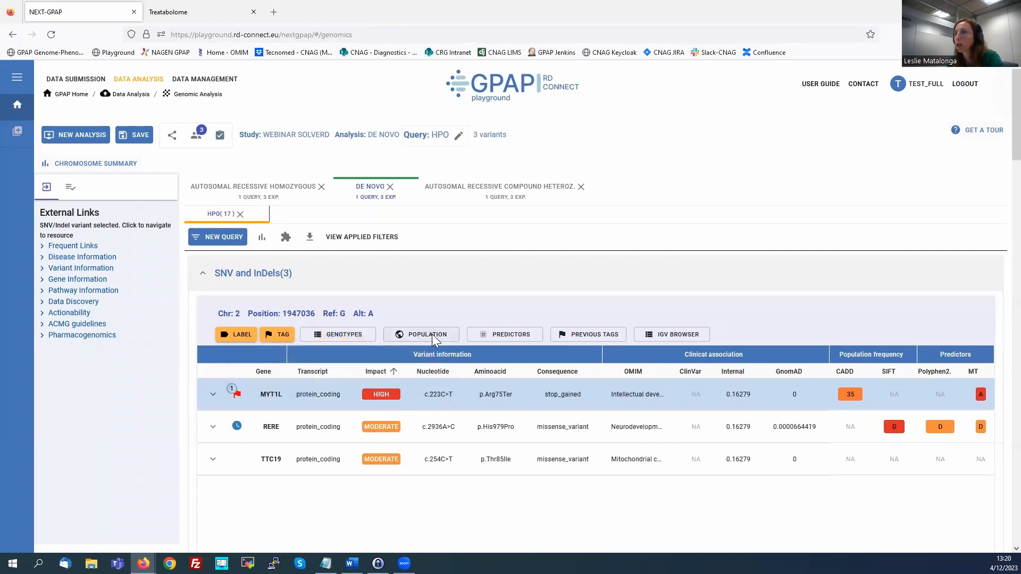
pyautogui.click(435, 339)
pyautogui.click(494, 321)
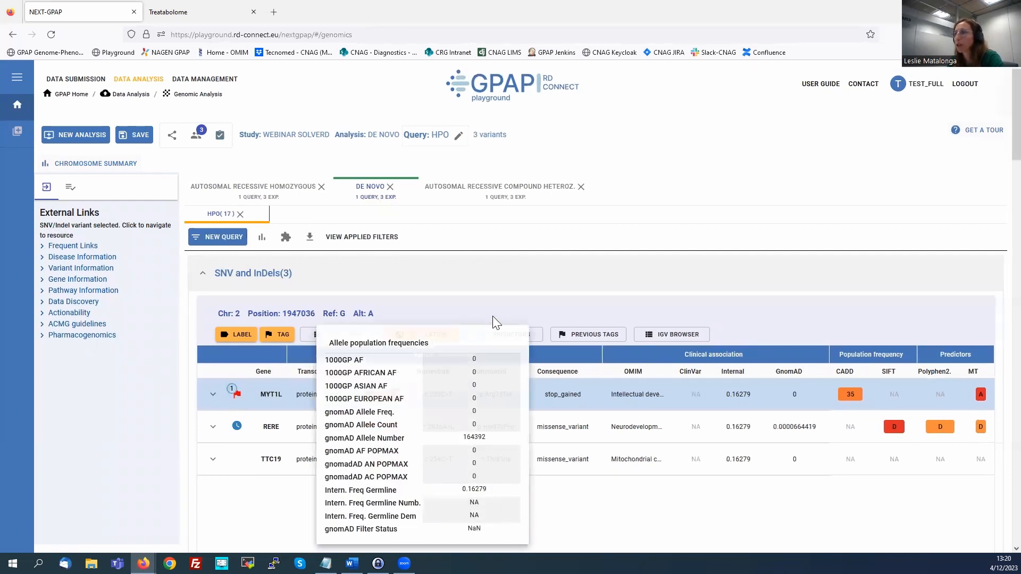
pyautogui.click(489, 339)
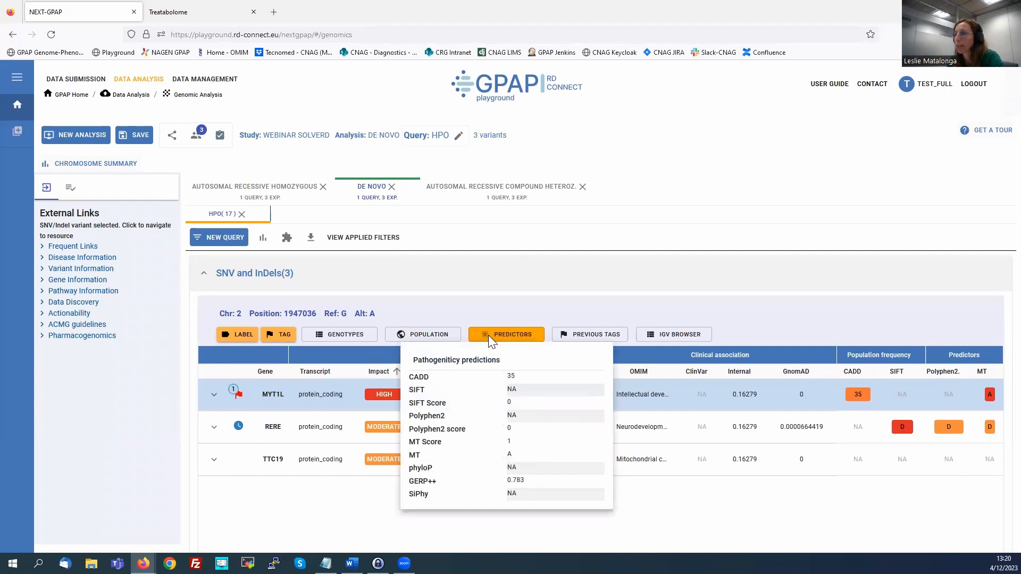
pyautogui.click(589, 318)
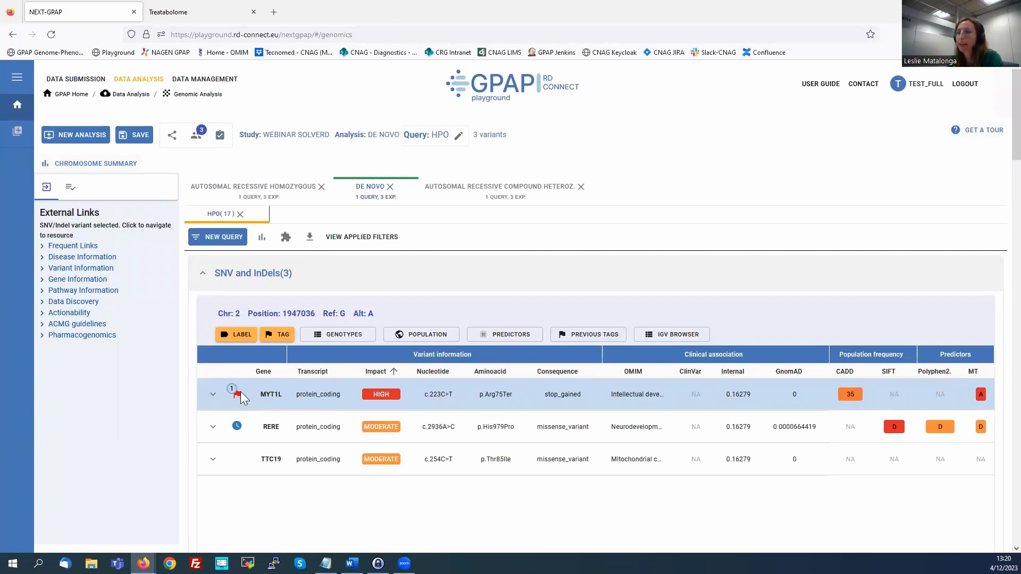
# Check the previous tags recorded for the MYT1L variant, including its significance and inheritance.
pyautogui.moveTo(238, 396)
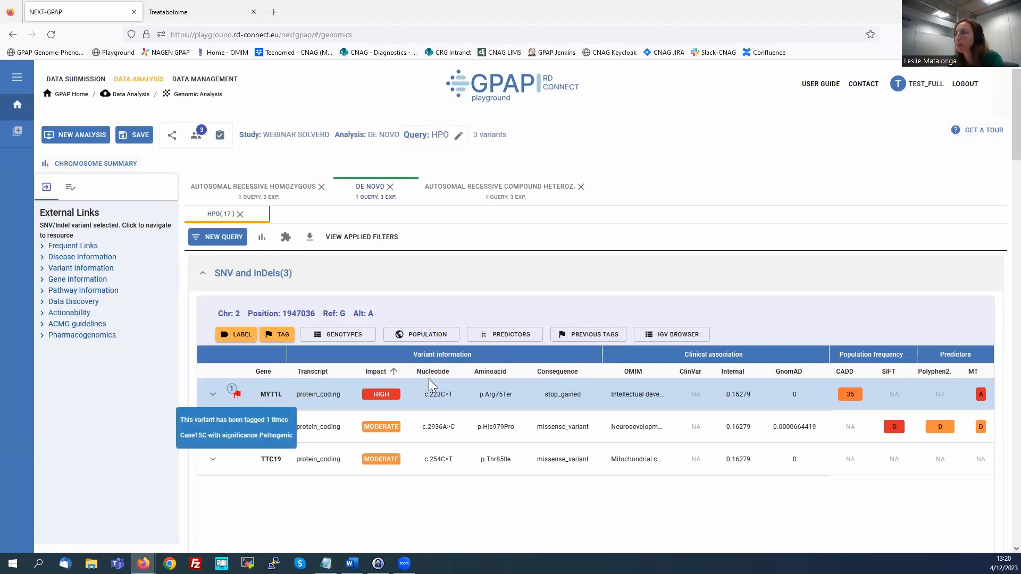
pyautogui.click(582, 338)
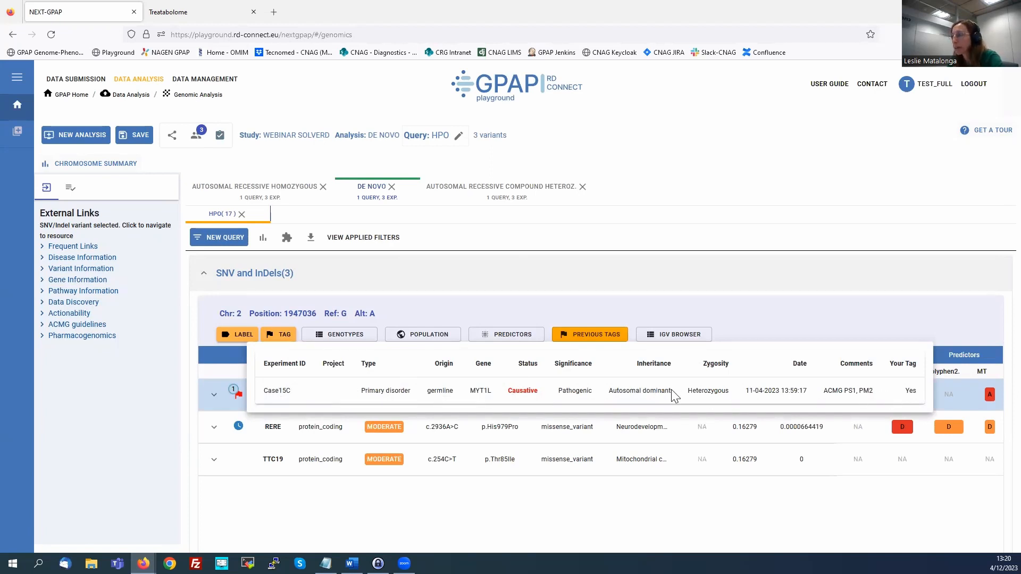
pyautogui.click(597, 326)
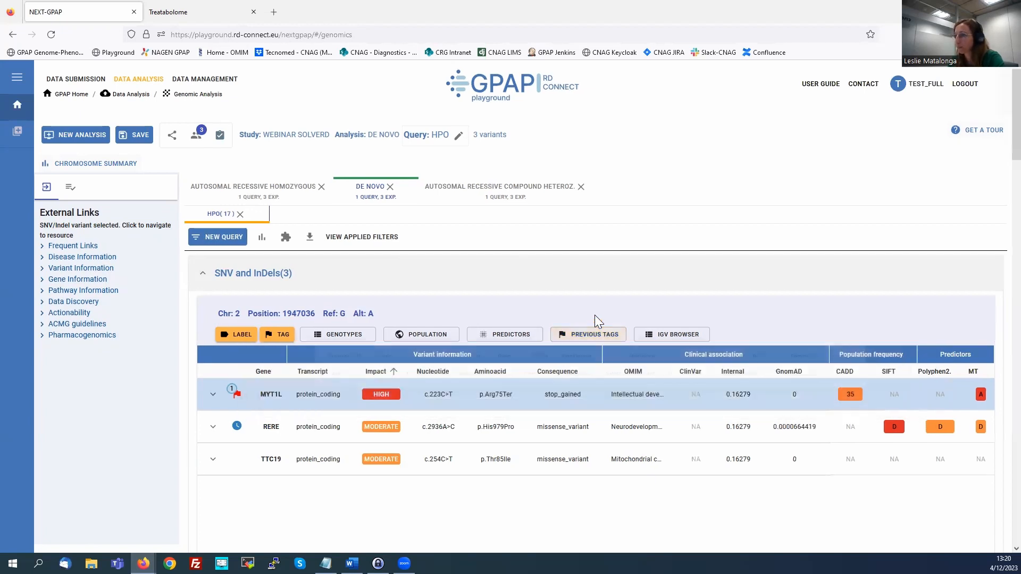
# Inspect the MYT1L variant's reads for Case15C at ±10 bp in the IGV browser, and return to the variant results.
pyautogui.click(676, 340)
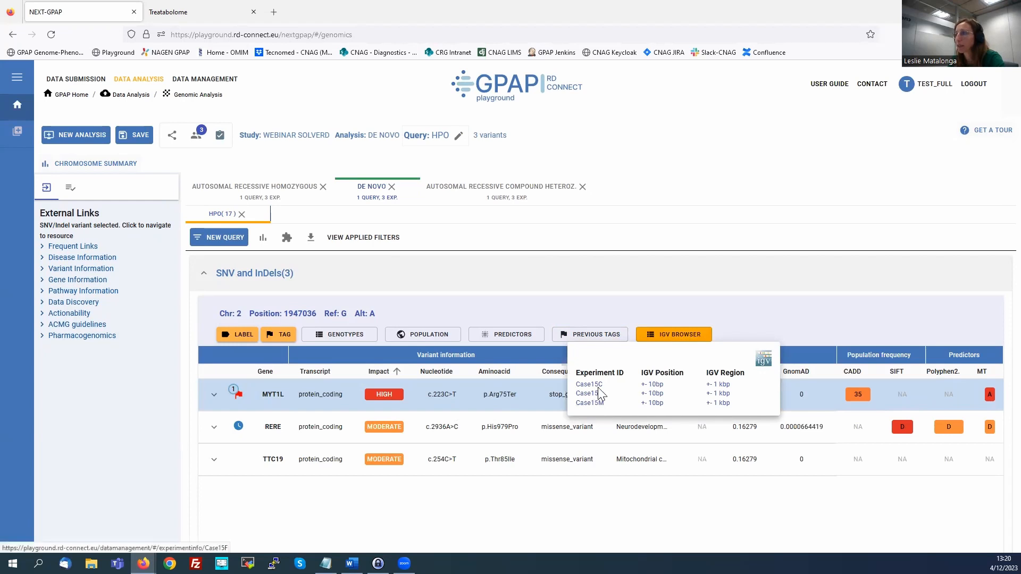
pyautogui.click(654, 388)
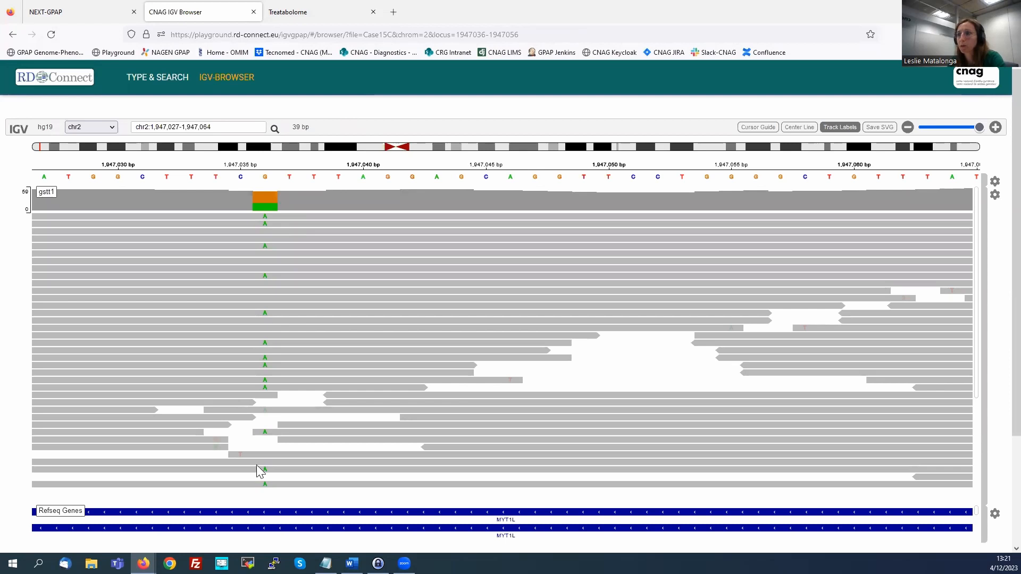
pyautogui.click(78, 14)
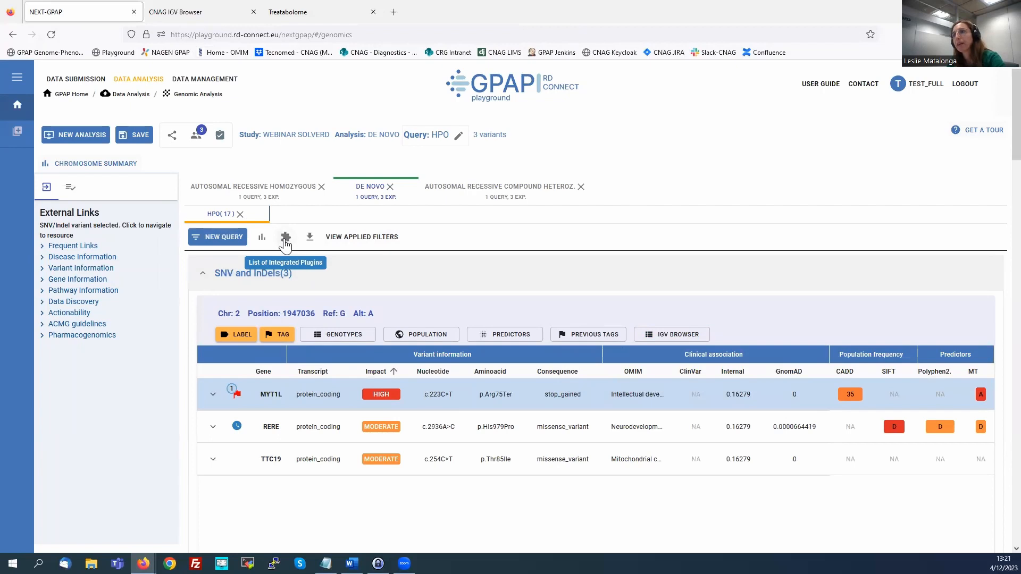
# Run Exomiser on the de novo variants with the preloaded HPO terms, inheritance model None and the PhenIX prioritiser.
pyautogui.click(286, 240)
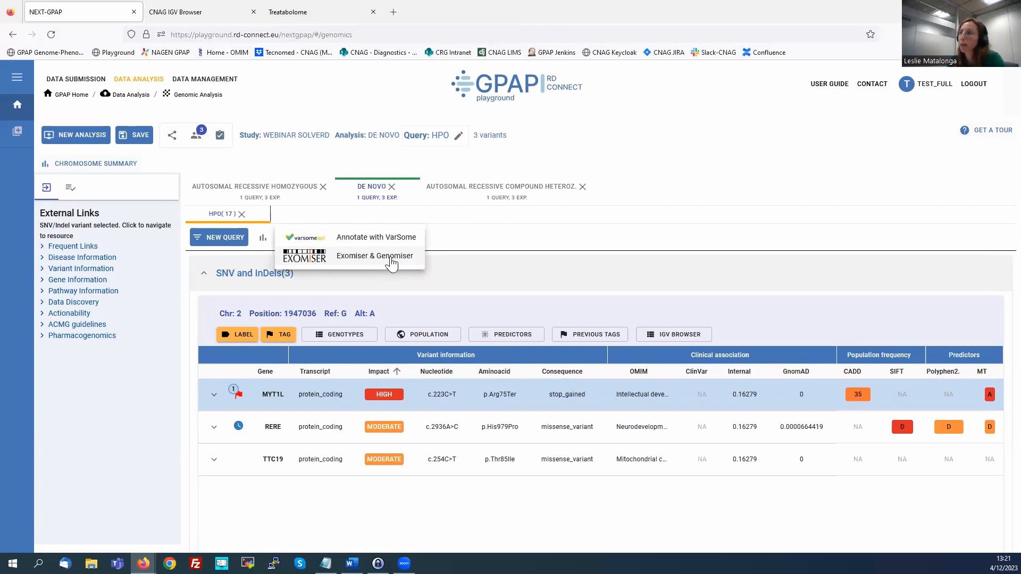
pyautogui.click(392, 260)
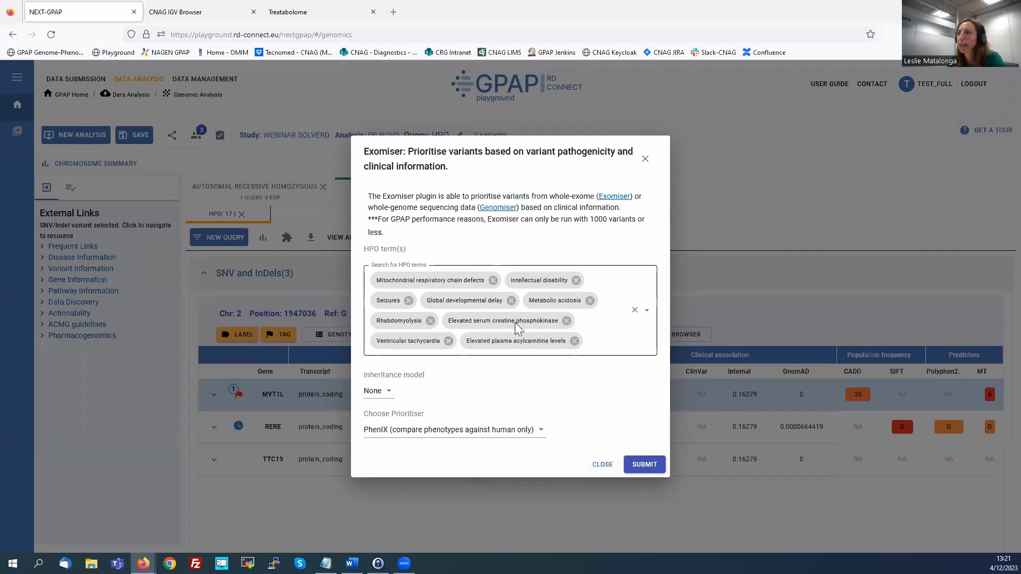
pyautogui.click(645, 465)
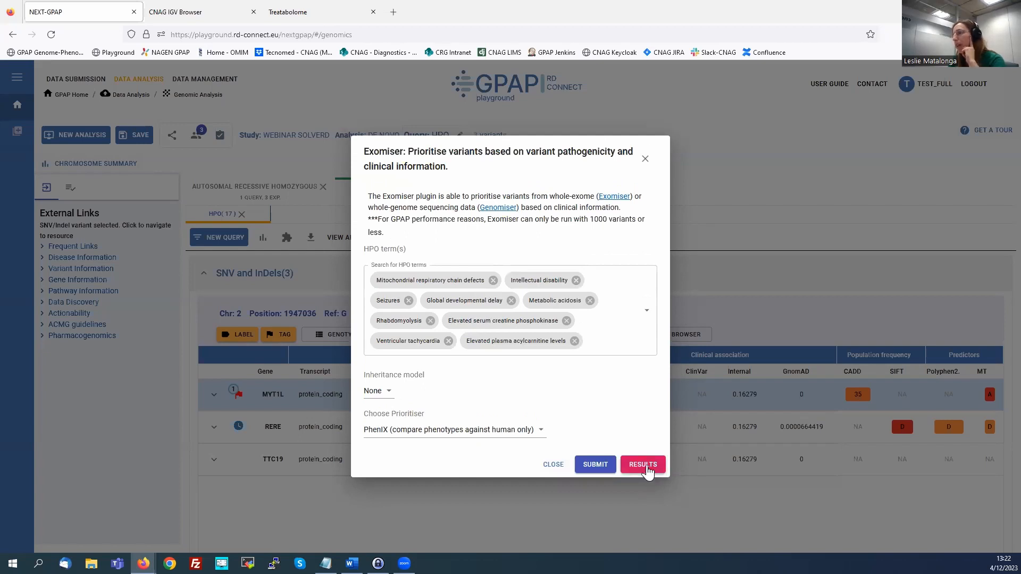
# Review the prioritised genes in the Exomiser results and return to the variant table.
pyautogui.click(643, 465)
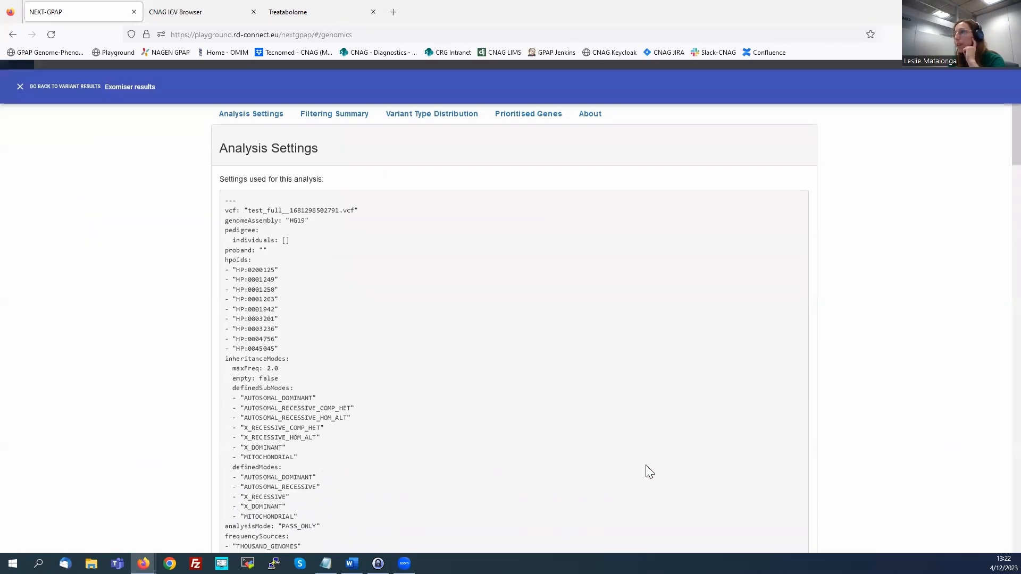
pyautogui.scroll(-10, 997, 160)
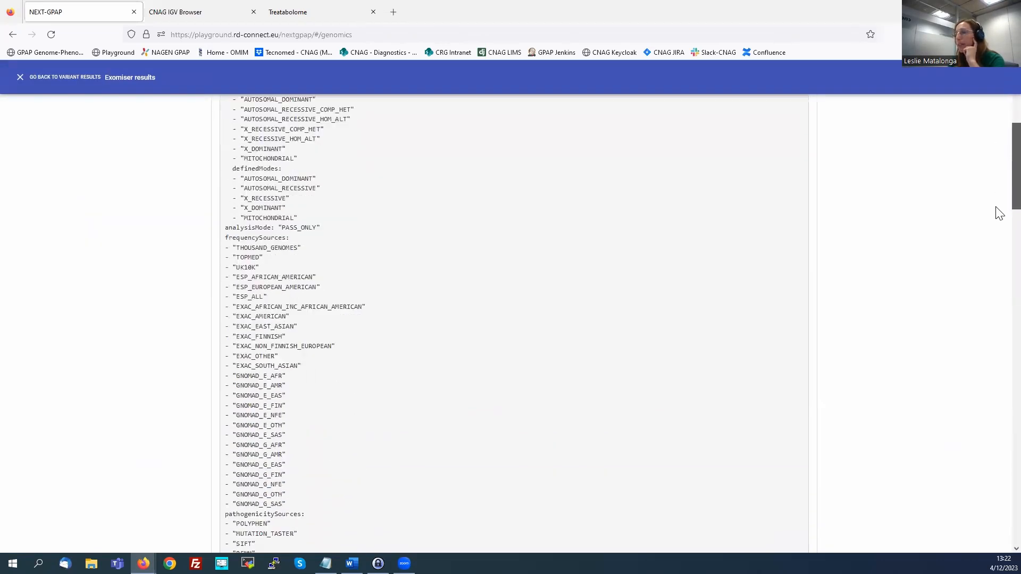
pyautogui.scroll(-15, 1000, 274)
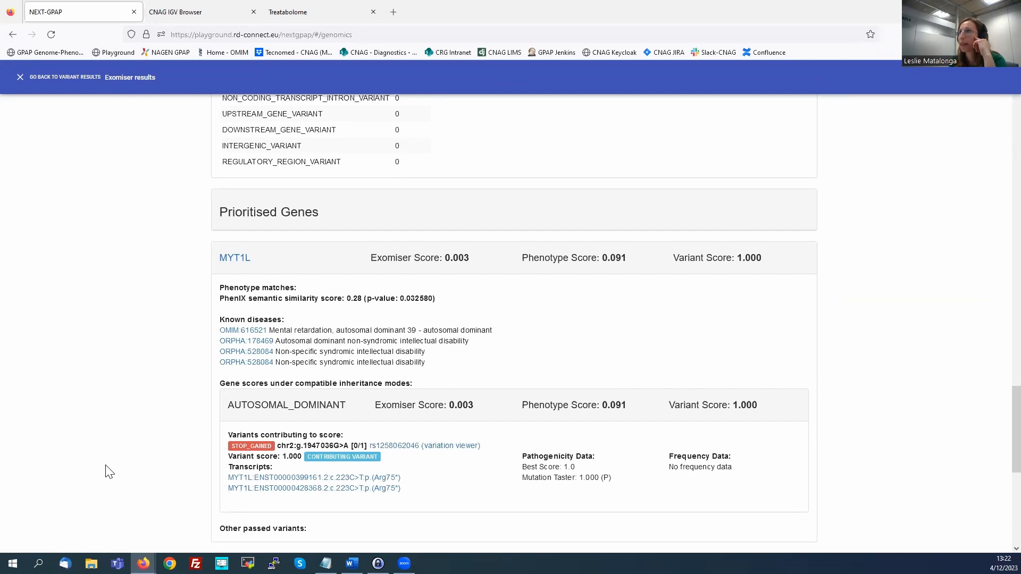
pyautogui.click(20, 77)
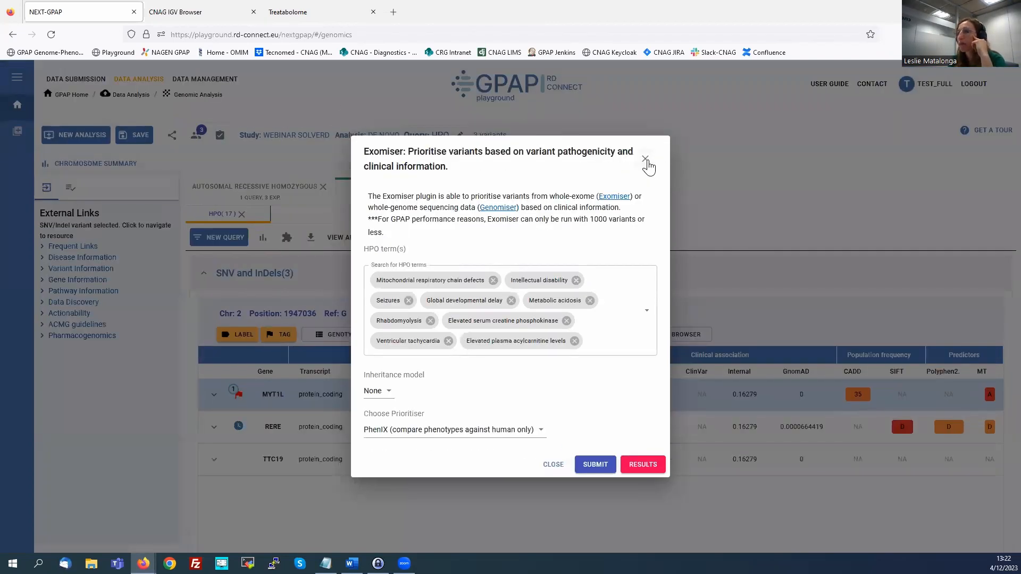
pyautogui.click(645, 160)
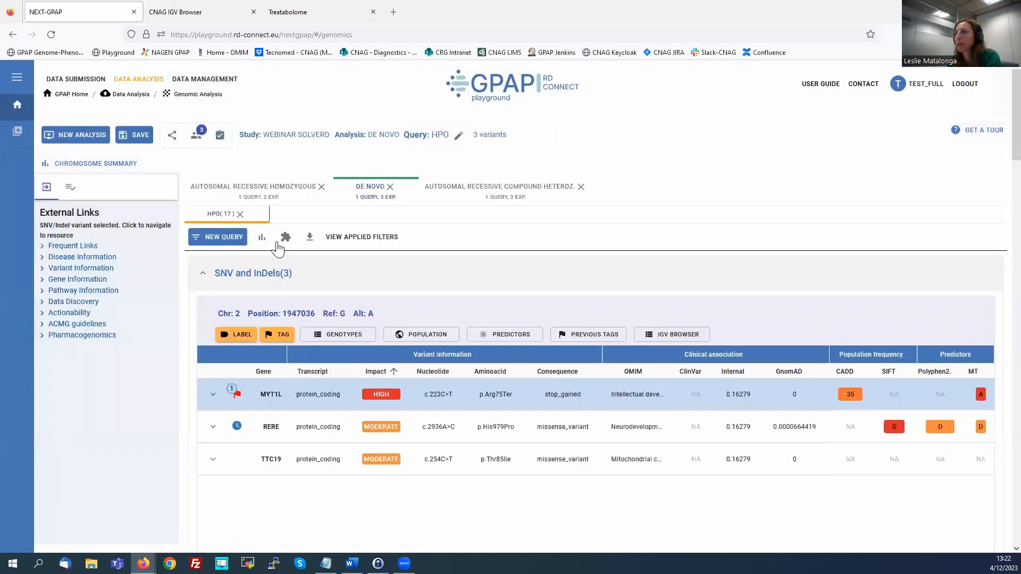
# Annotate the de novo variants with VarSome, supplying the personal VarSome API token.
pyautogui.click(286, 237)
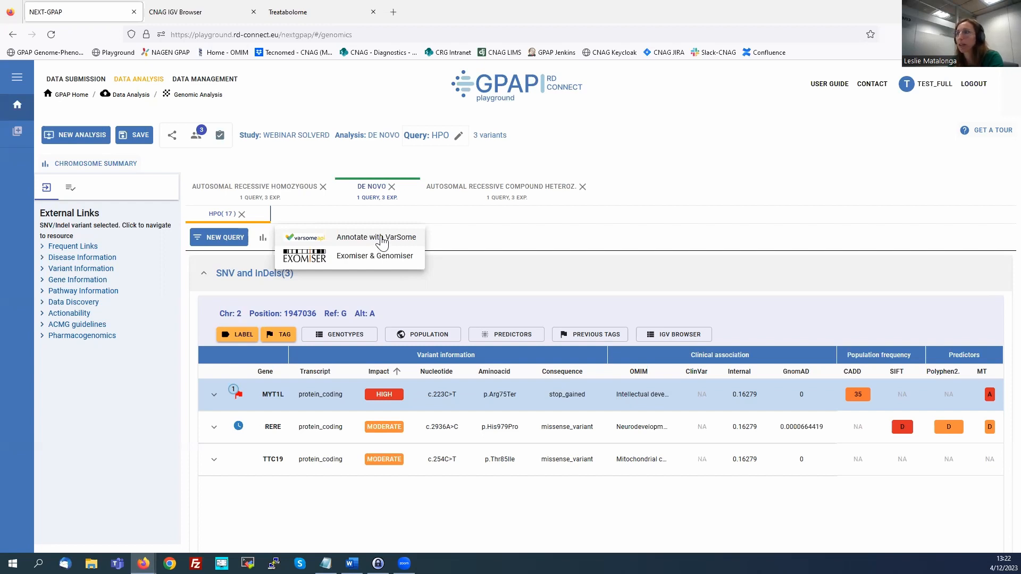
pyautogui.click(381, 241)
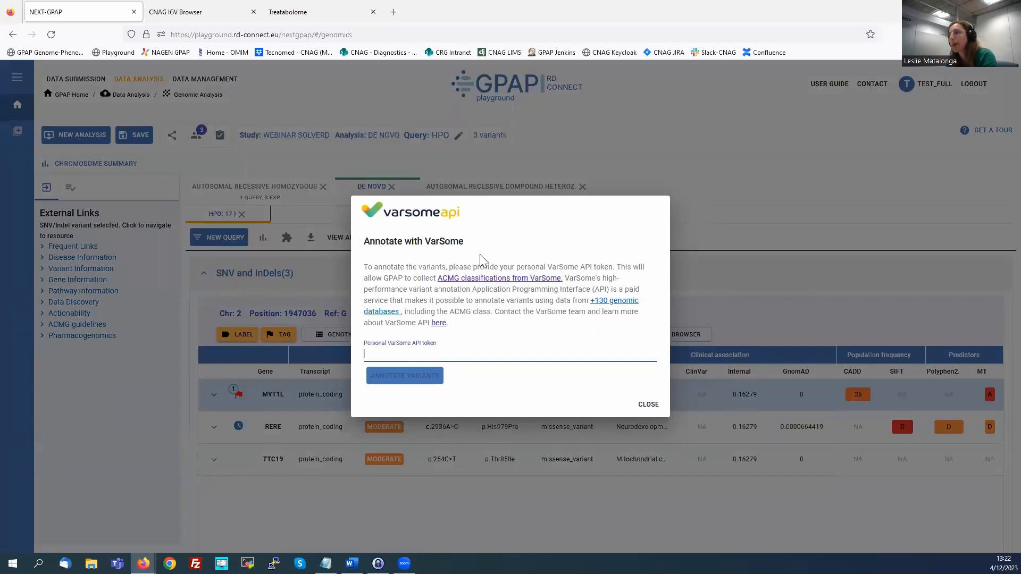
pyautogui.click(326, 564)
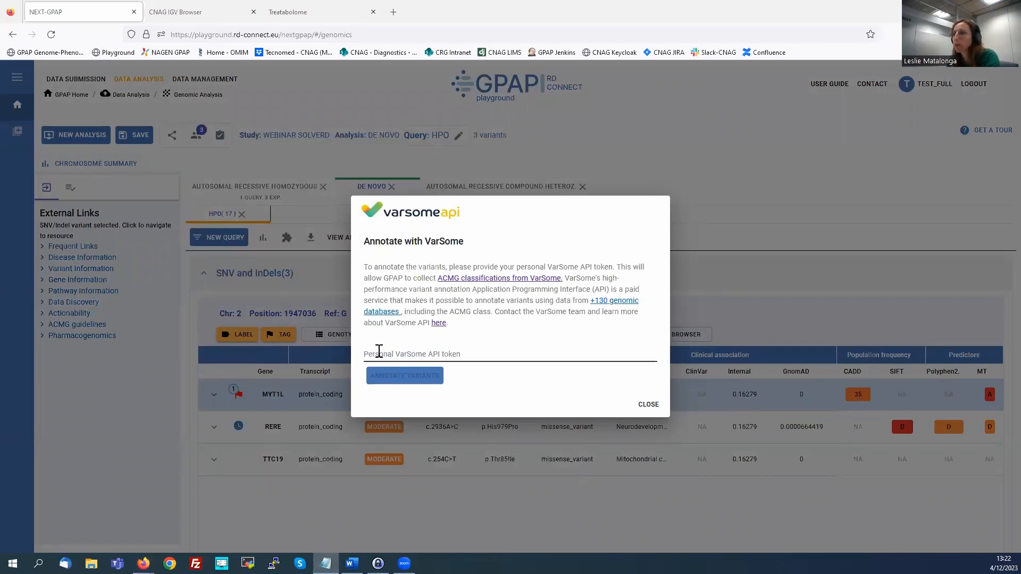
pyautogui.click(379, 354)
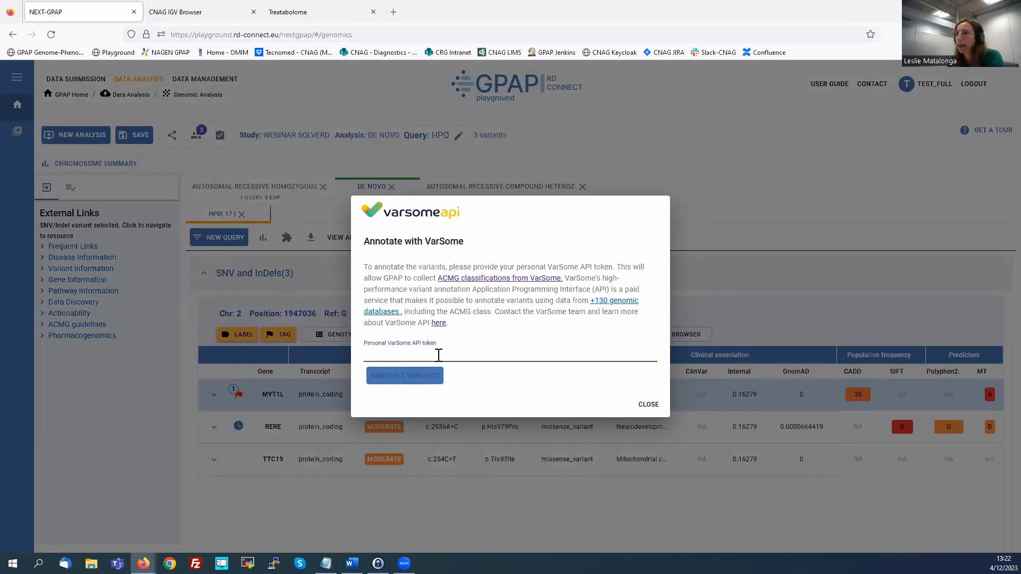
pyautogui.hotkey('ctrl', 'v')
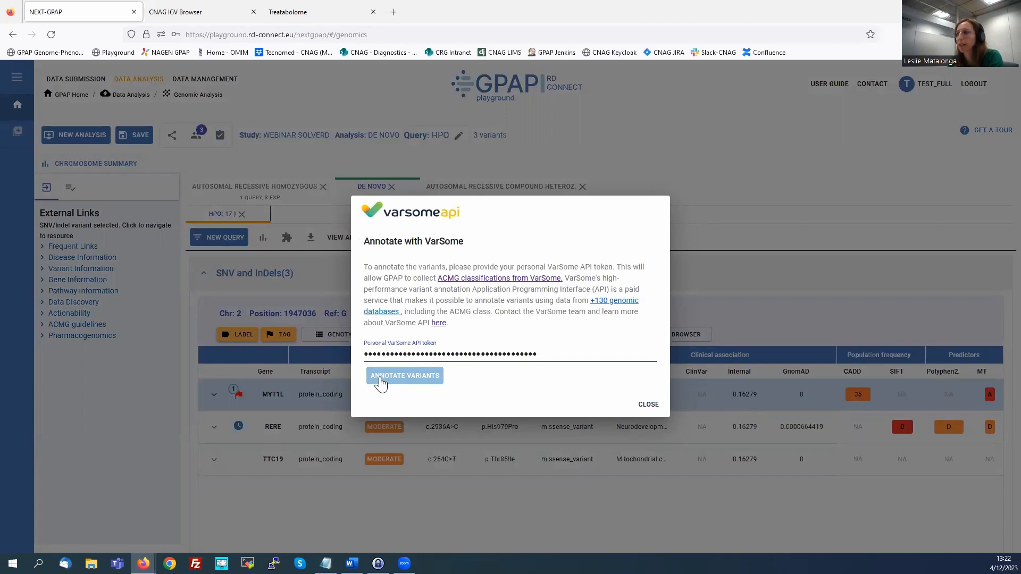
pyautogui.click(381, 382)
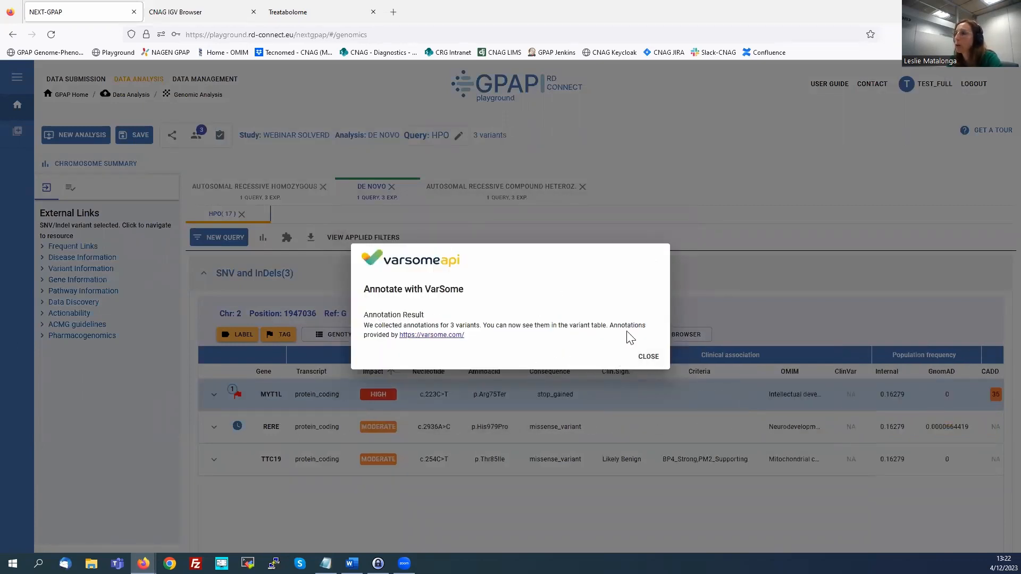
pyautogui.click(648, 357)
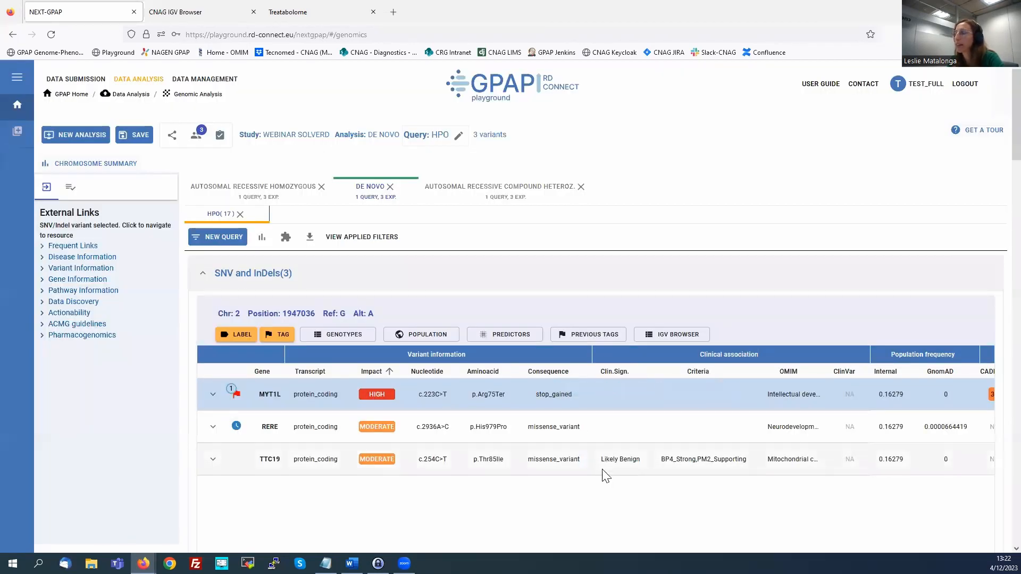
# Look up the RERE variant's ACMG classification in Franklin and return to the variant results.
pyautogui.click(661, 471)
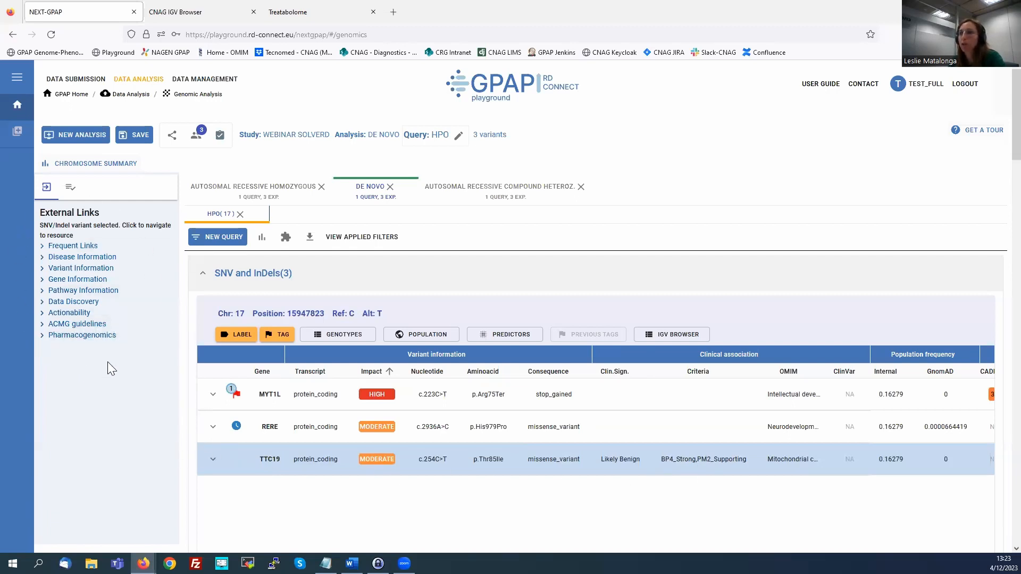
pyautogui.click(296, 433)
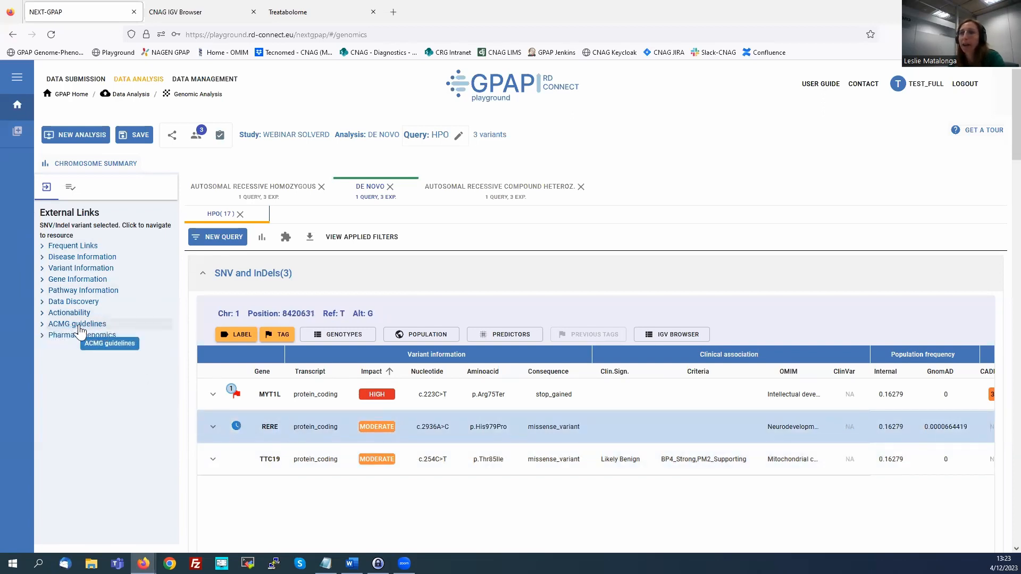
pyautogui.click(42, 326)
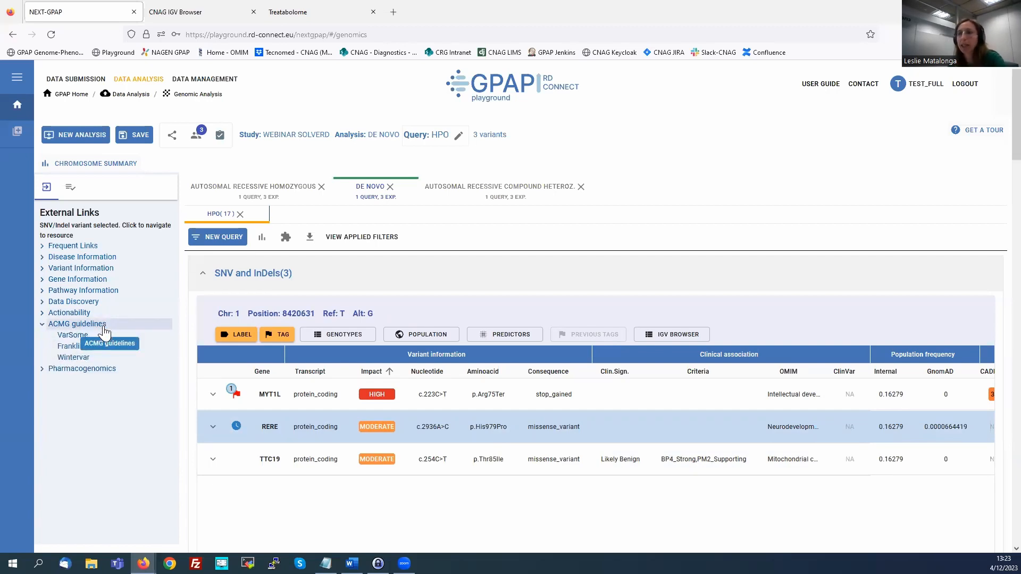
pyautogui.click(78, 347)
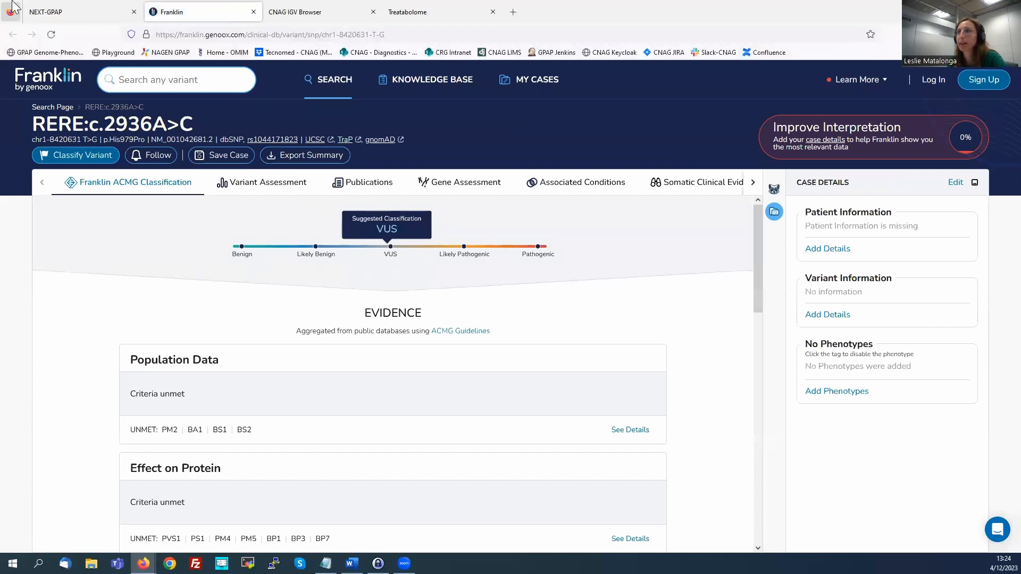
pyautogui.click(57, 13)
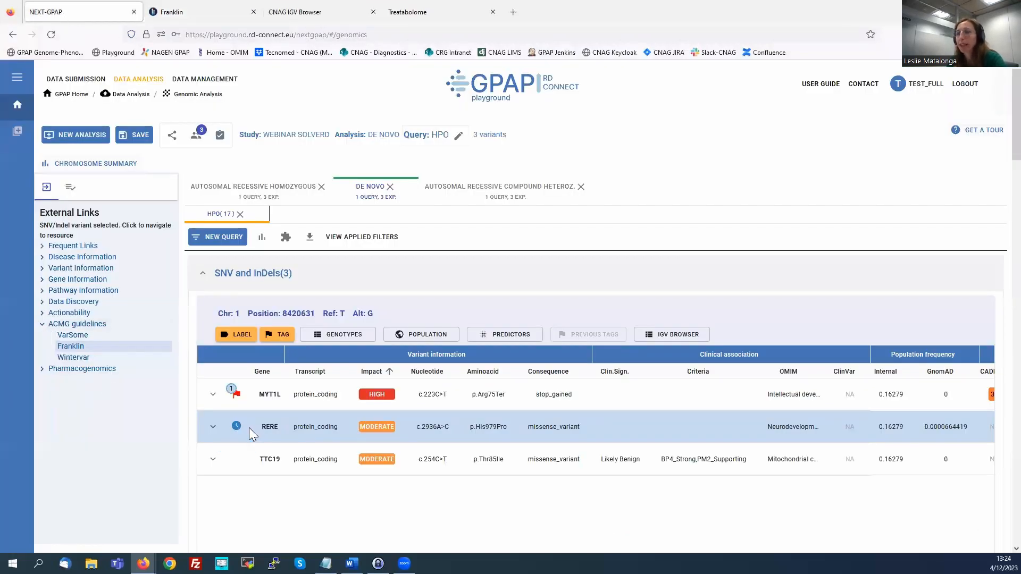
# Consult TraP Score and Regulation Spotter for the RERE variant, returning to the variant results after each.
pyautogui.click(43, 261)
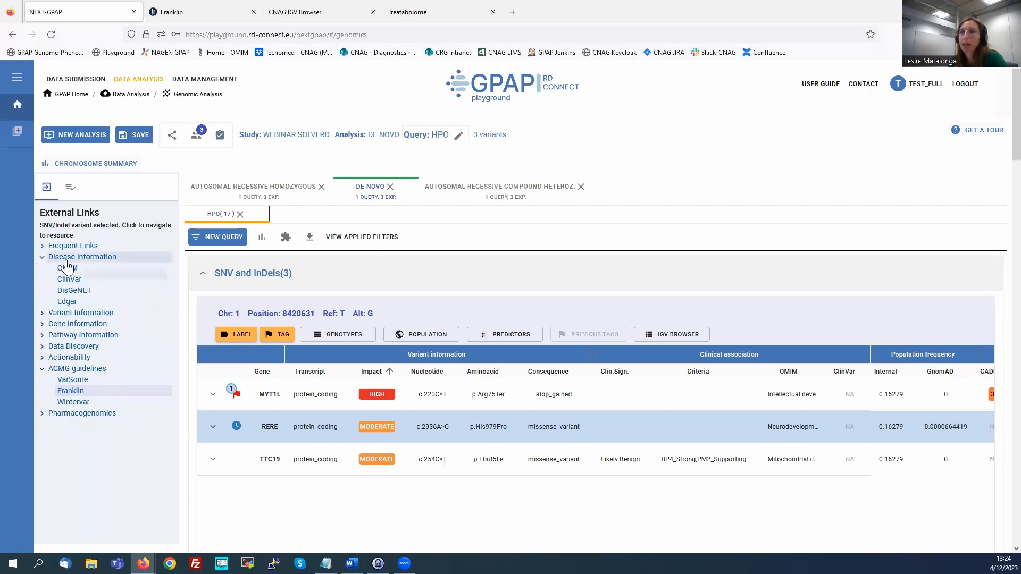
pyautogui.click(42, 315)
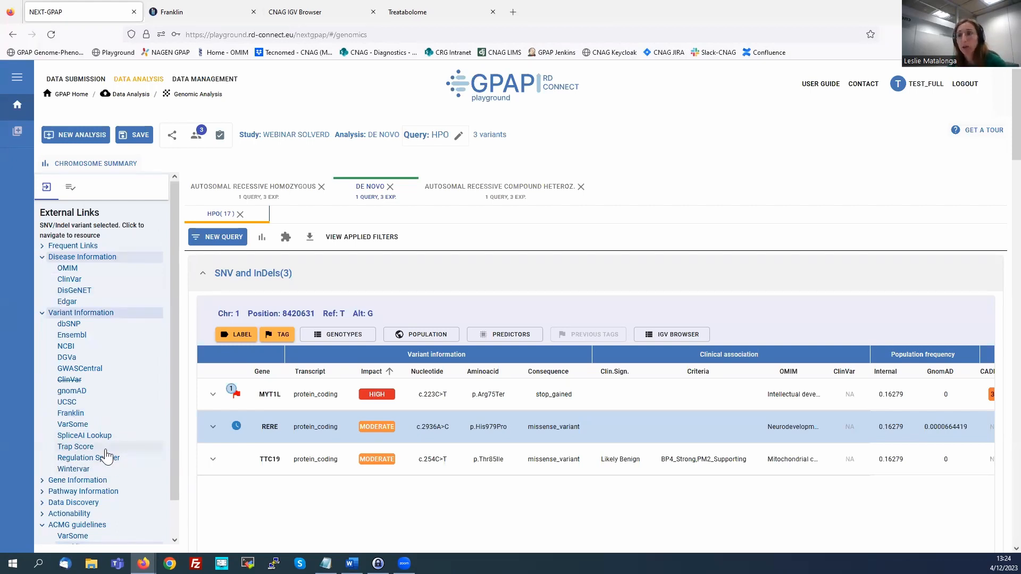
pyautogui.click(77, 446)
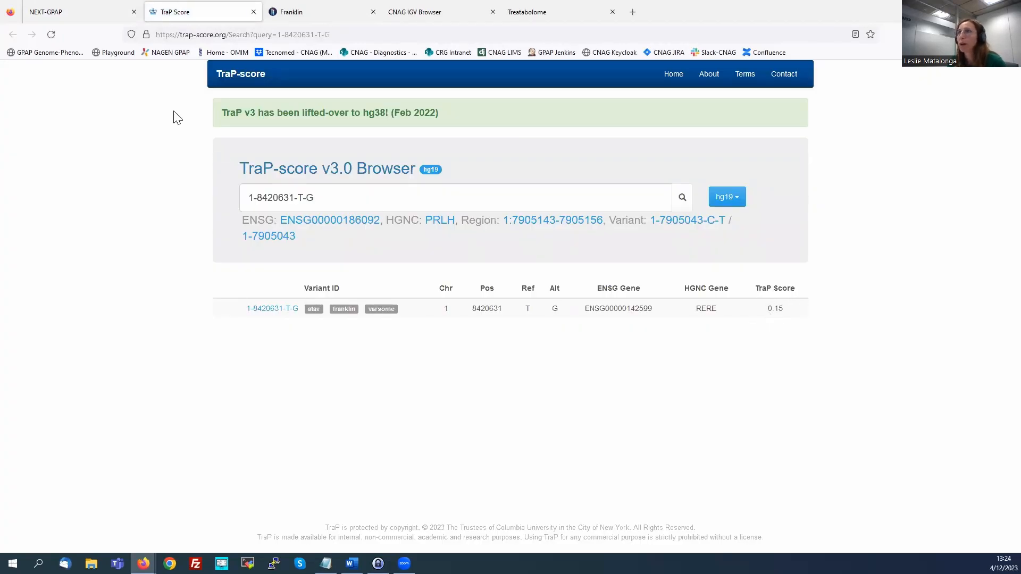
pyautogui.click(80, 12)
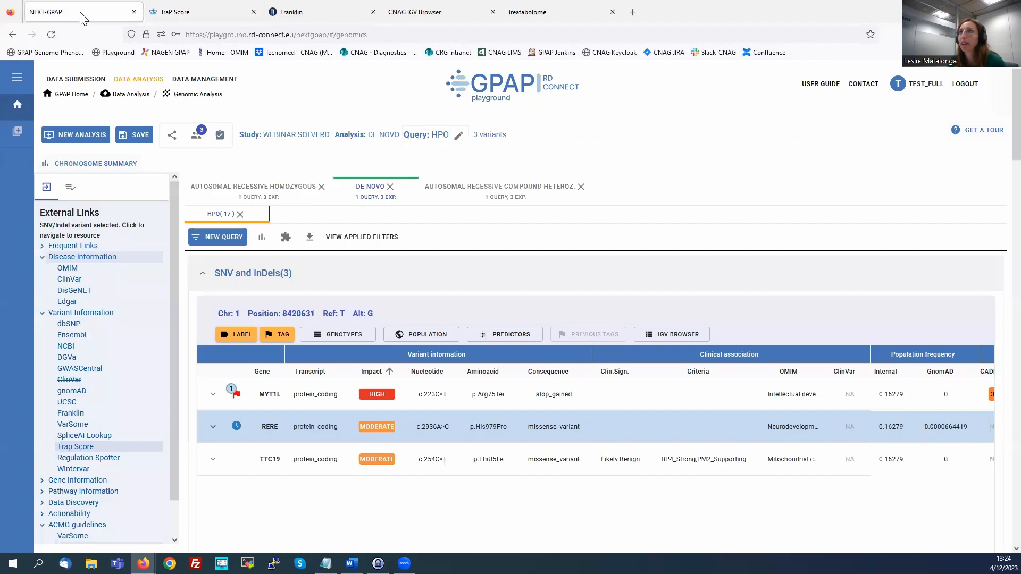
pyautogui.click(83, 457)
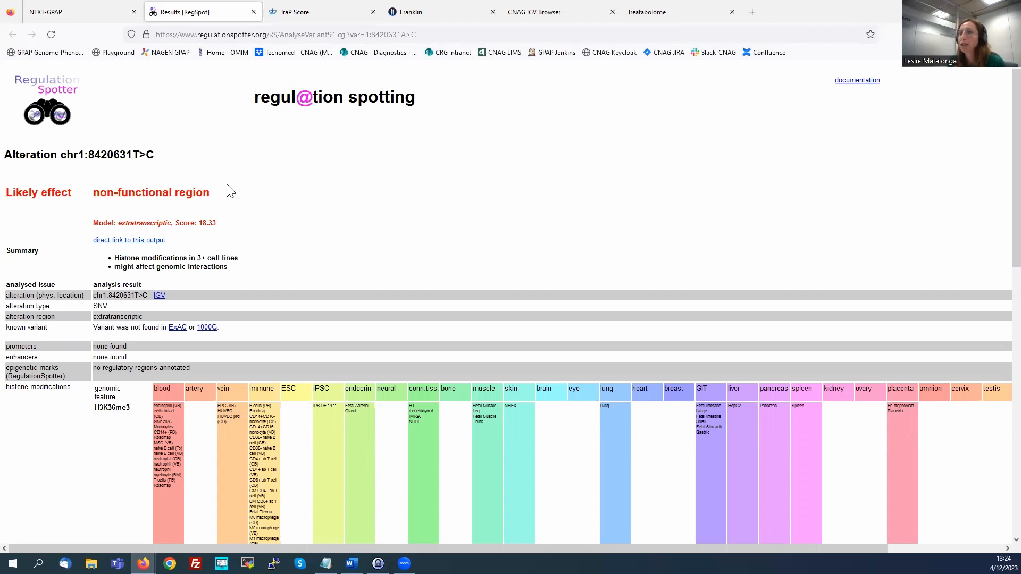
pyautogui.click(67, 15)
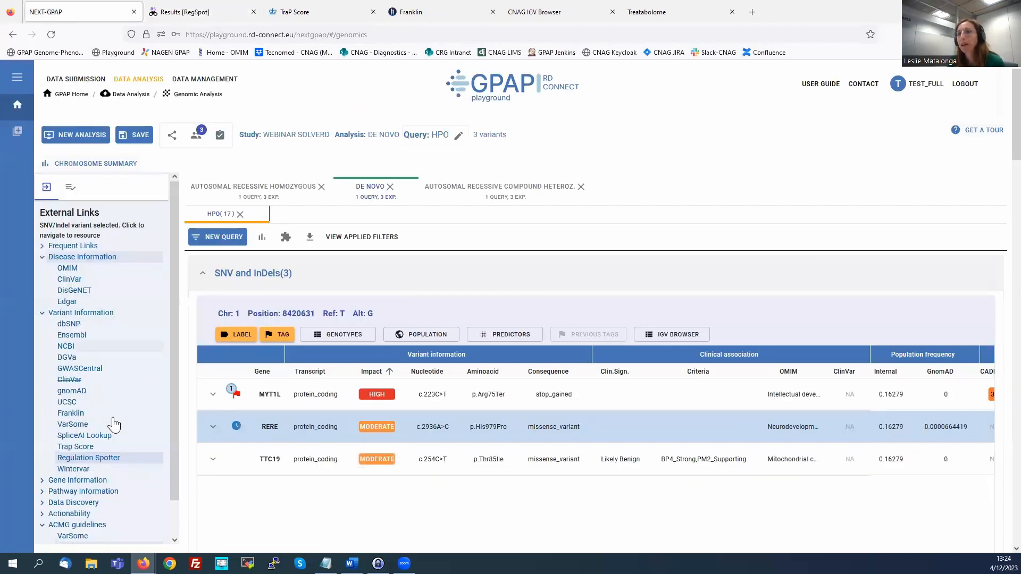
# Look up the RERE gene in GeneReviews from the gene information resources and return to the variant results.
pyautogui.click(50, 482)
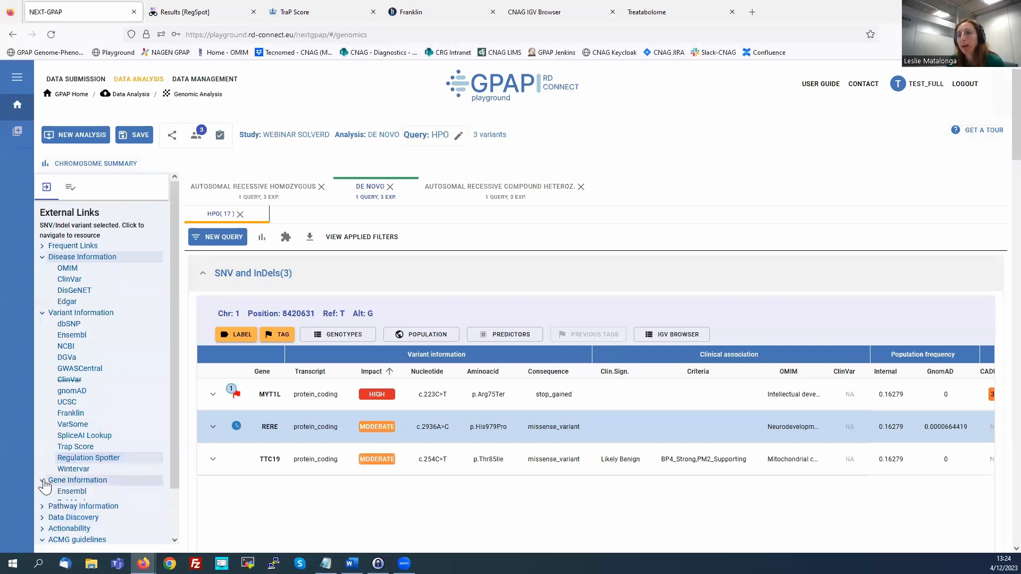
pyautogui.scroll(-3, 93, 442)
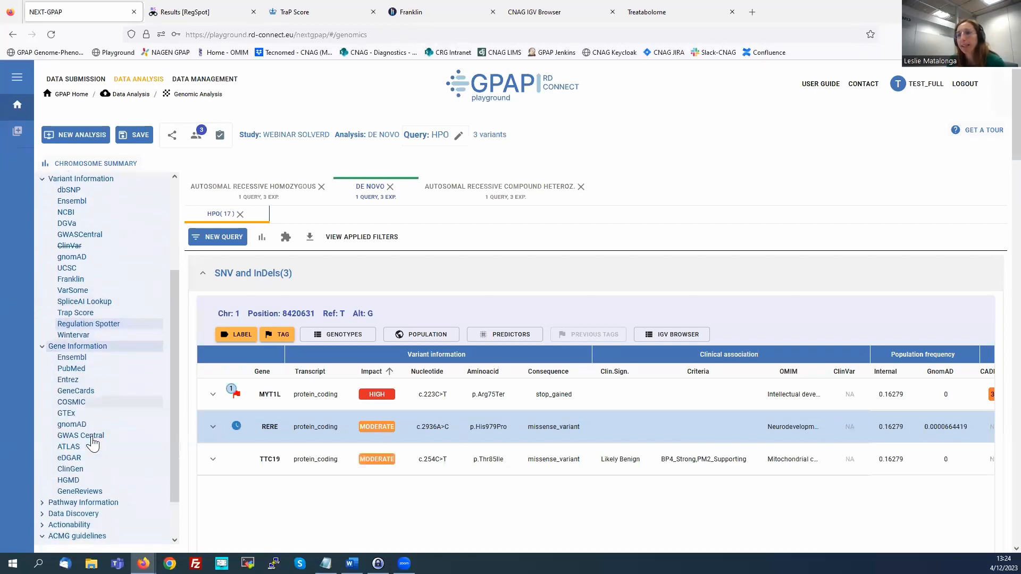
pyautogui.click(80, 492)
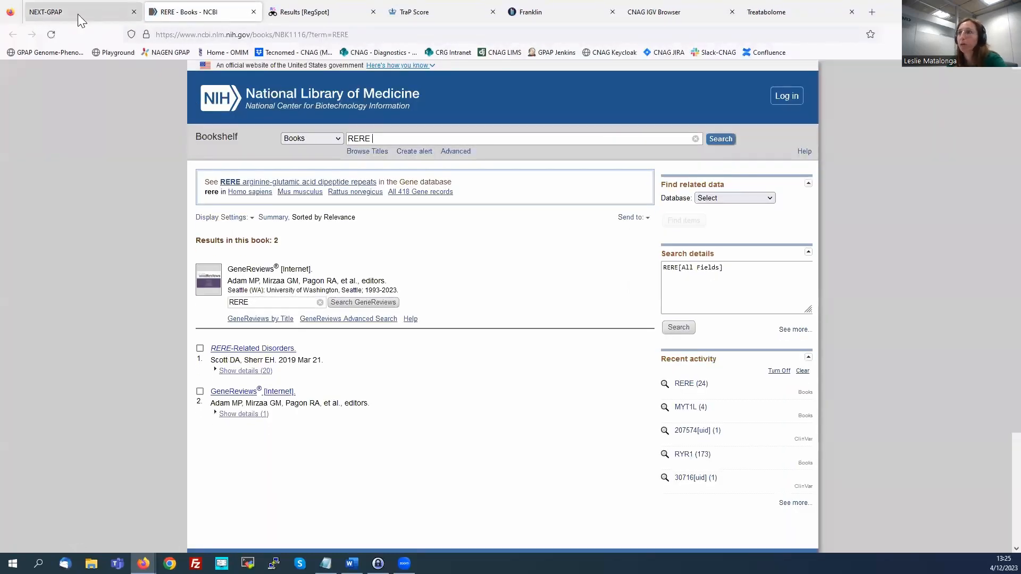
pyautogui.click(65, 13)
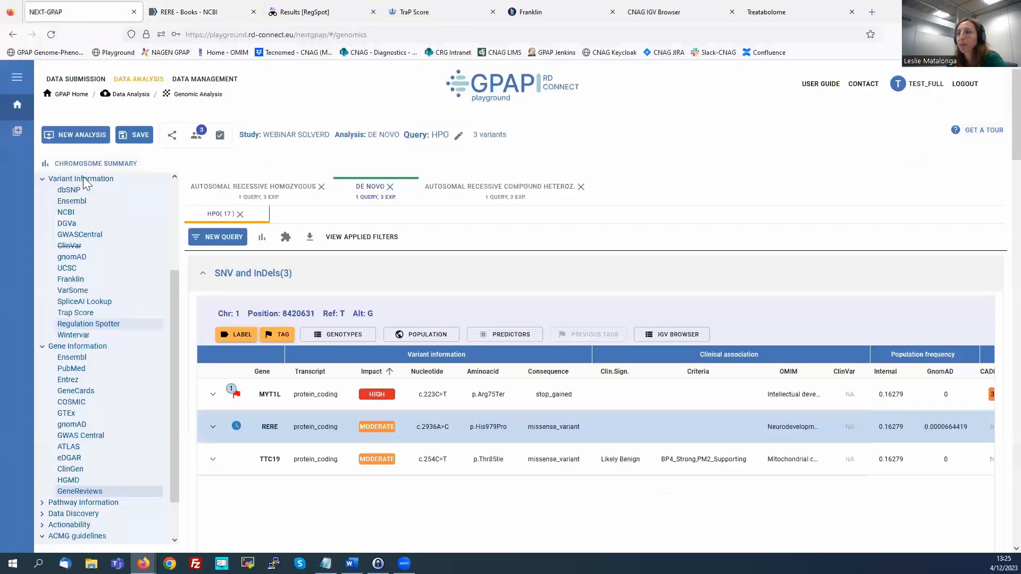
# Look up RERE in Treatabolome DB, view the ACAD9 treatment example already loaded there, and return to the variant results.
pyautogui.scroll(-2, 109, 479)
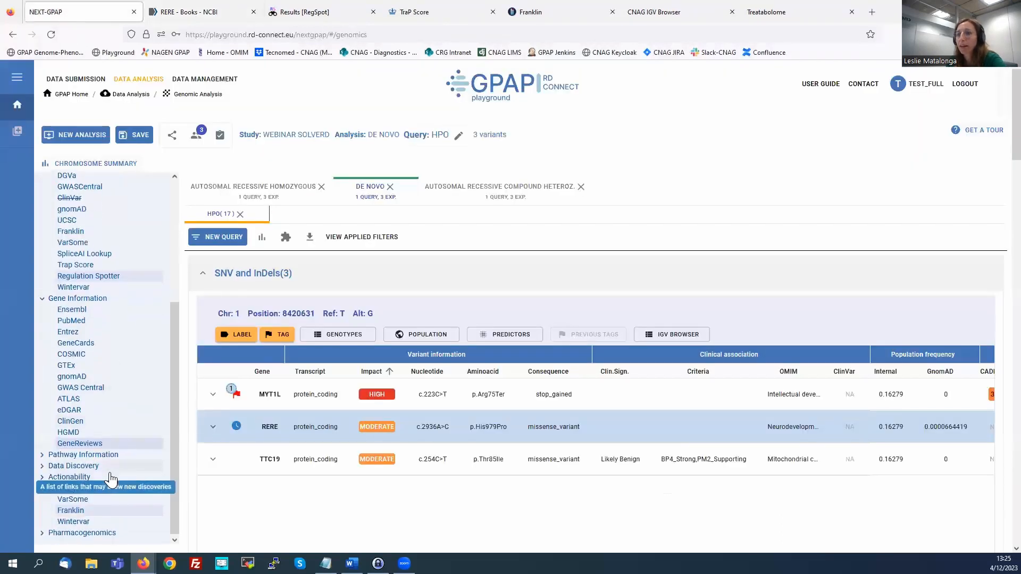
pyautogui.click(53, 476)
pyautogui.scroll(-1, 118, 486)
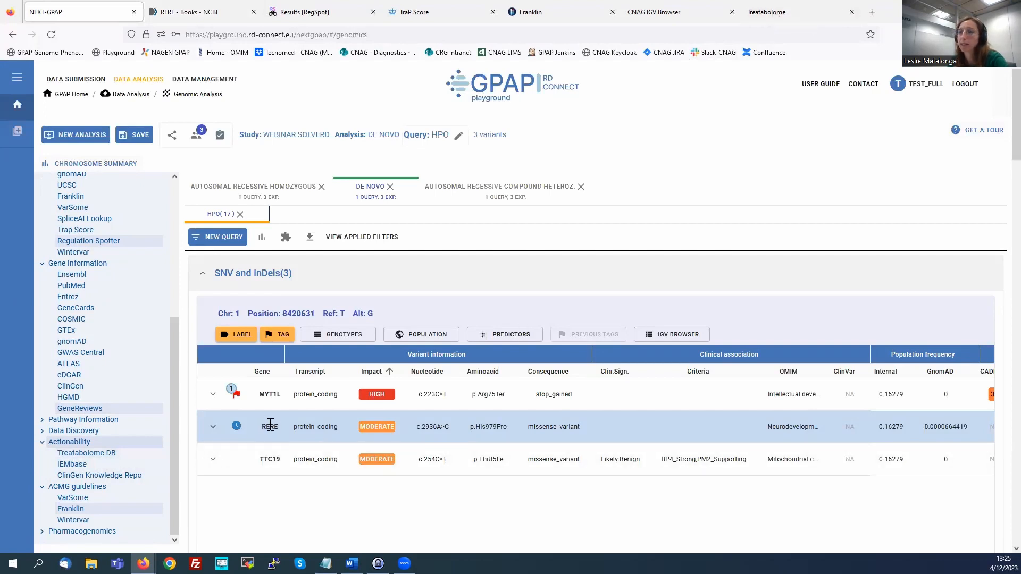
pyautogui.click(86, 455)
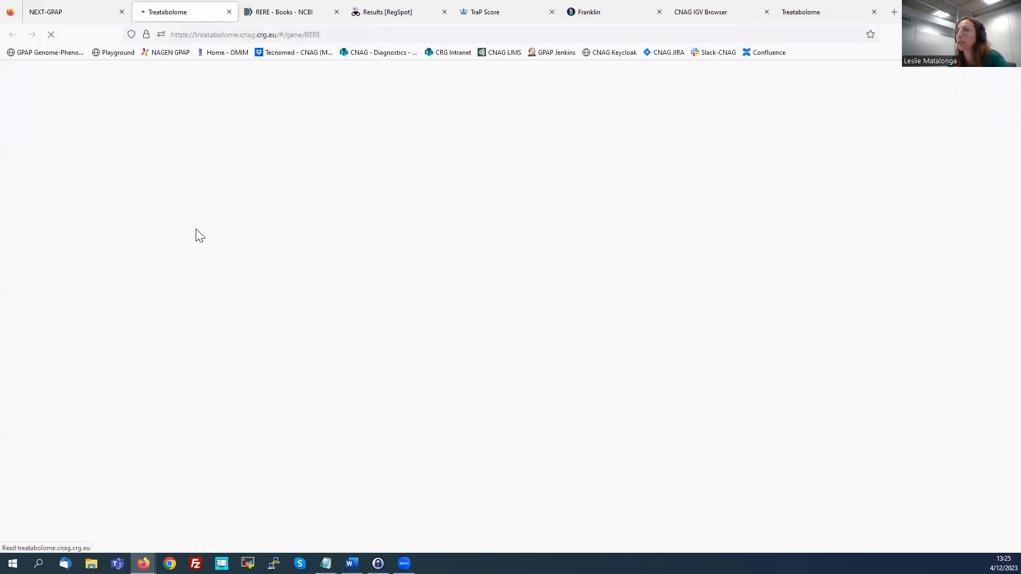
pyautogui.click(817, 16)
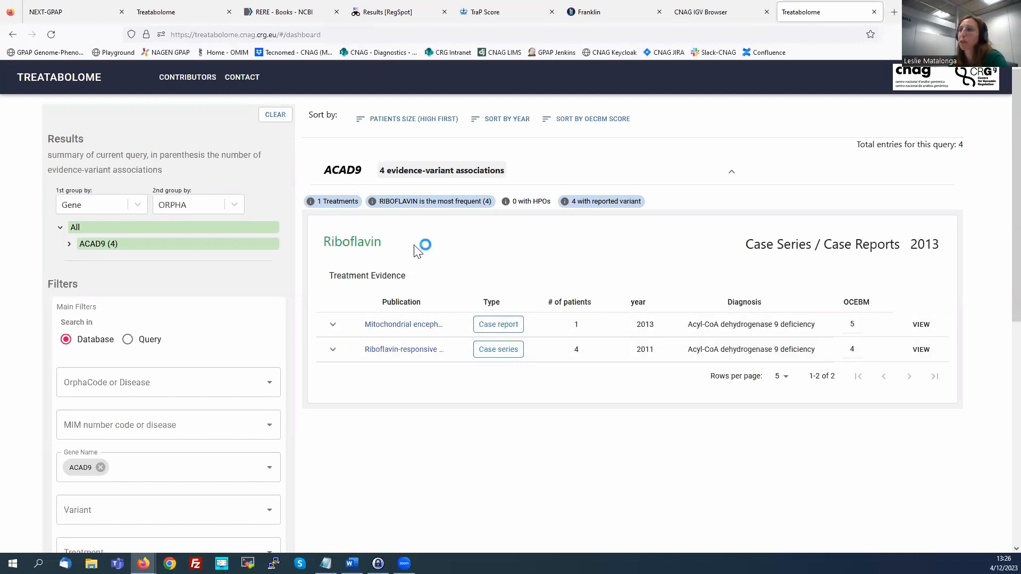
pyautogui.click(67, 7)
# Look up RERE in the PharmGKB pharmacogenomics resource and return to the variant results.
pyautogui.scroll(-2, 87, 492)
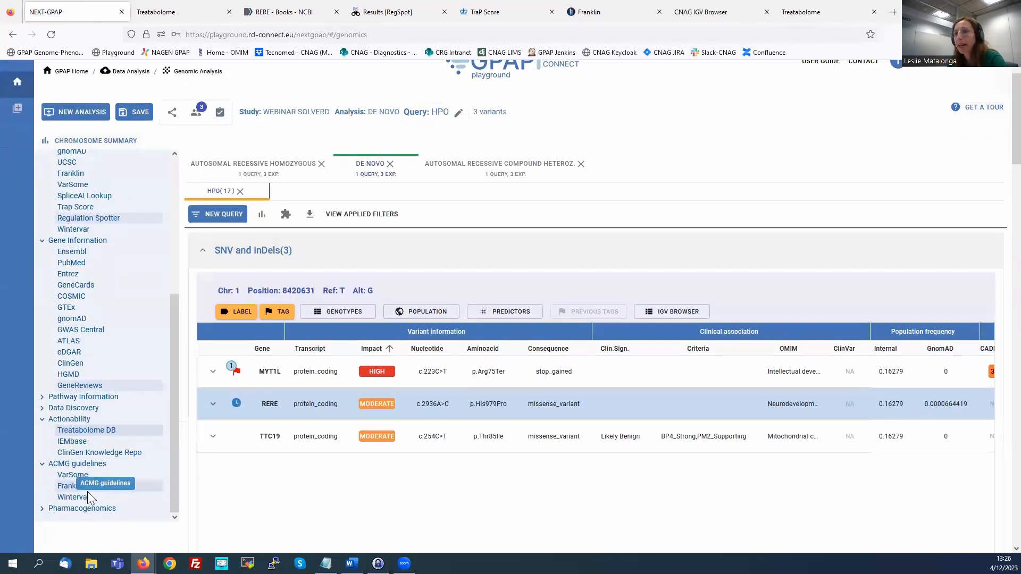
pyautogui.click(42, 479)
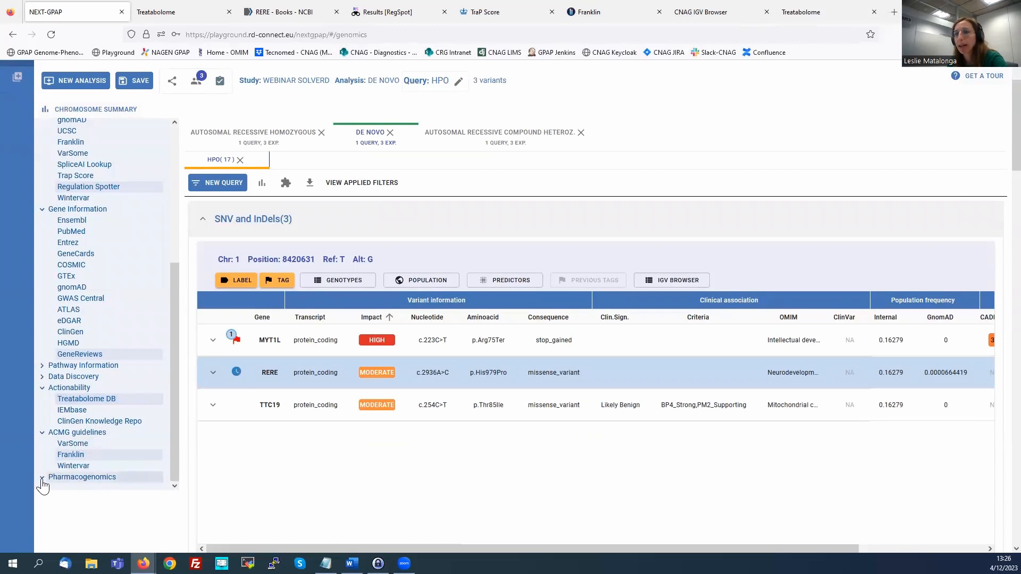
pyautogui.moveTo(173, 456); pyautogui.dragTo(173, 488)
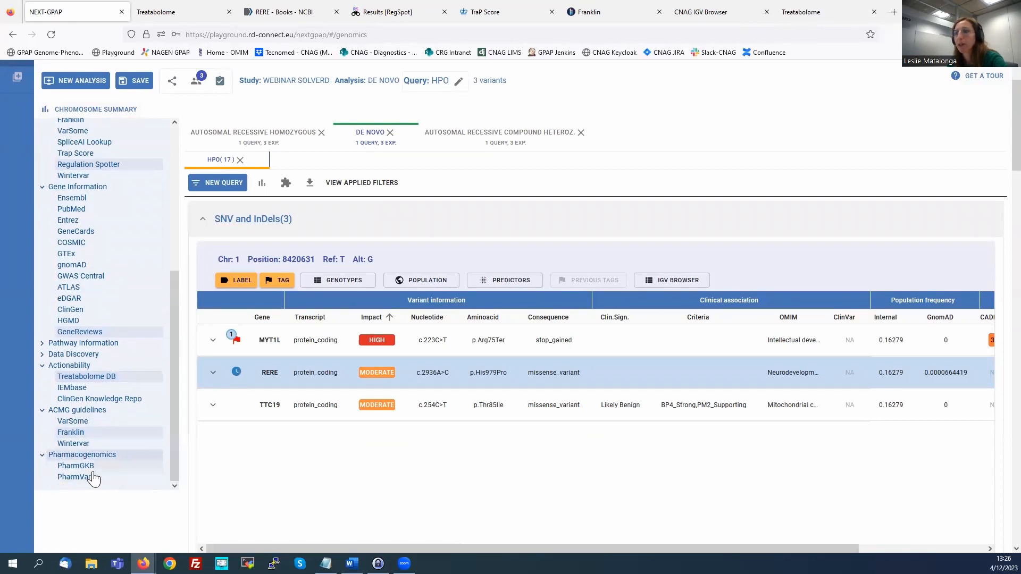
pyautogui.click(75, 475)
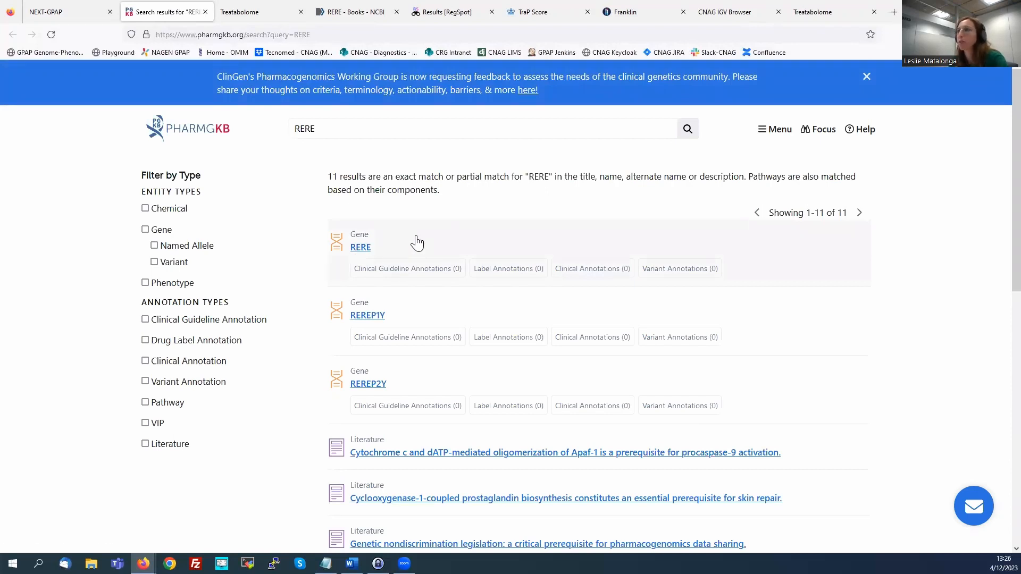
pyautogui.click(64, 12)
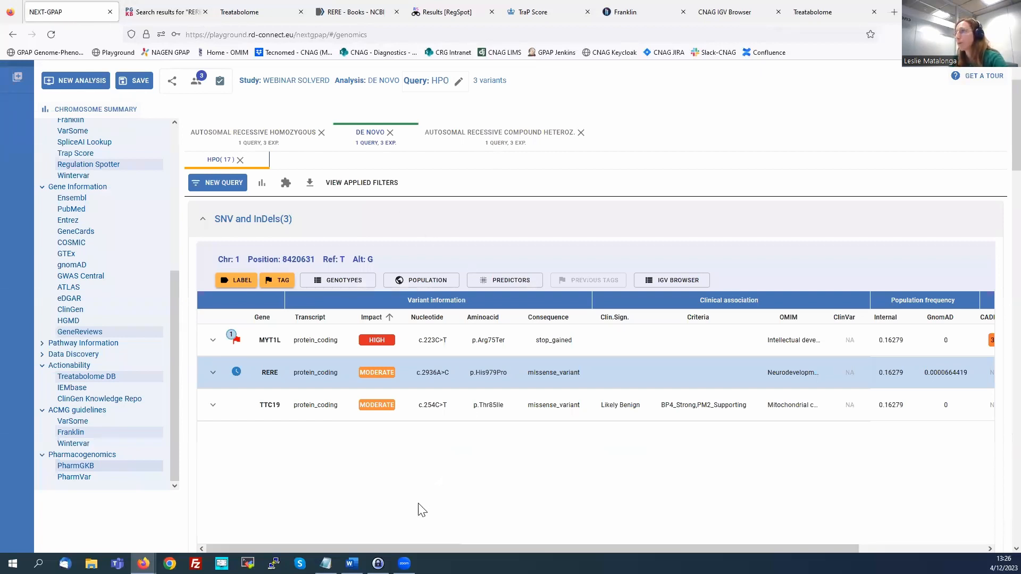
# Review the fields of the tagging form for the RERE variant and cancel without submitting a tag.
pyautogui.scroll(1, 422, 509)
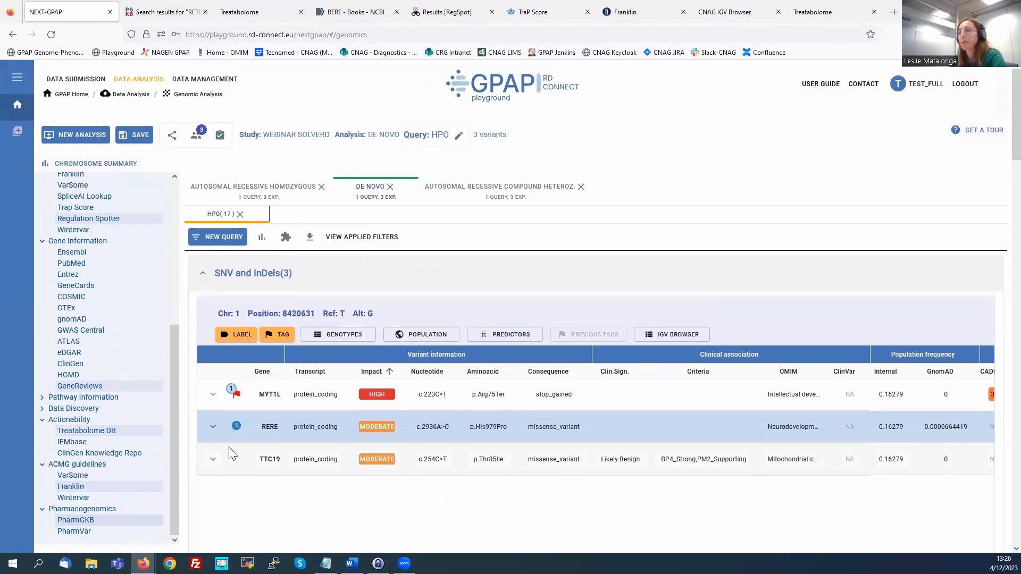
pyautogui.moveTo(230, 399)
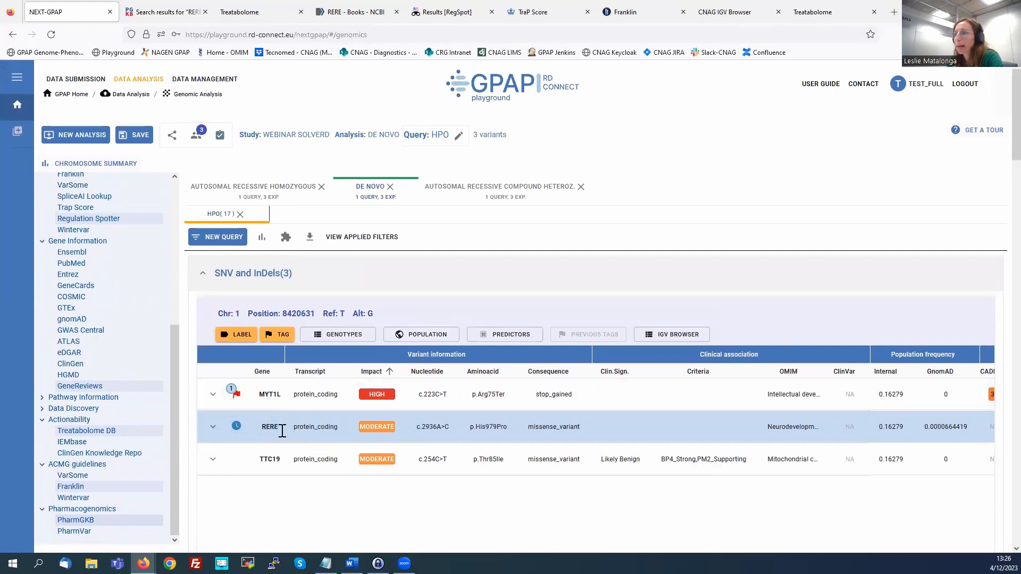
pyautogui.click(277, 336)
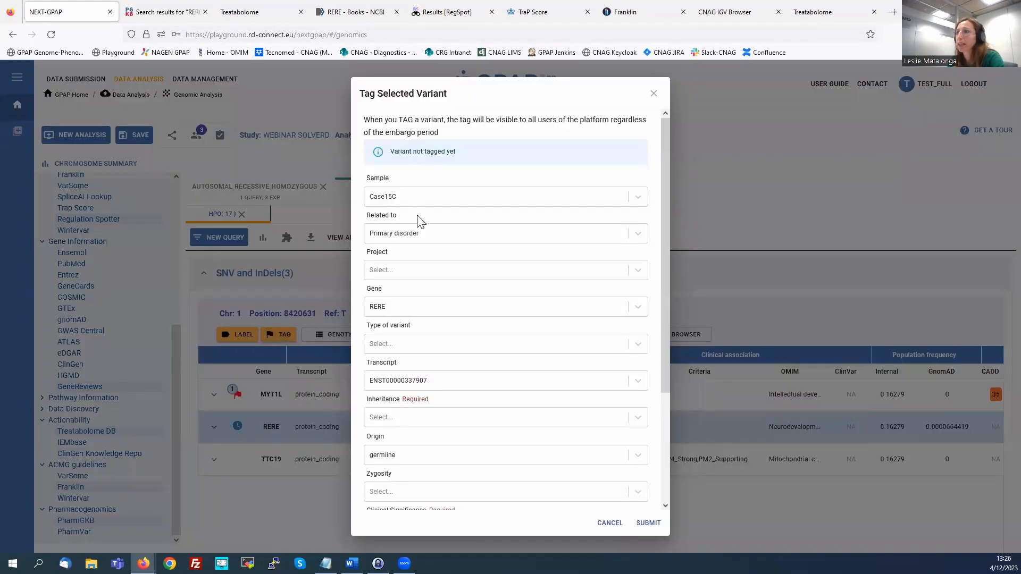
pyautogui.scroll(-1, 432, 451)
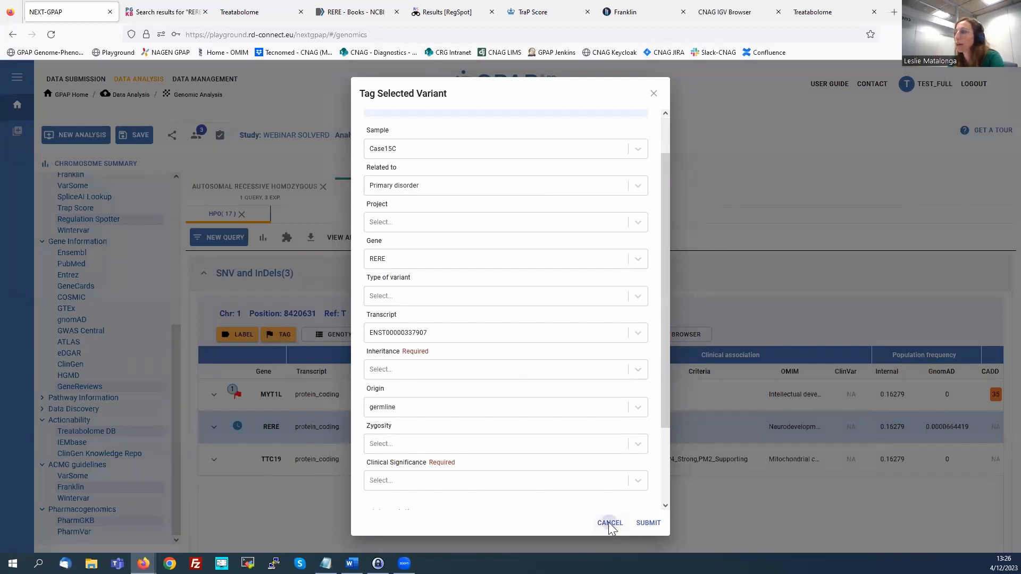
pyautogui.click(608, 522)
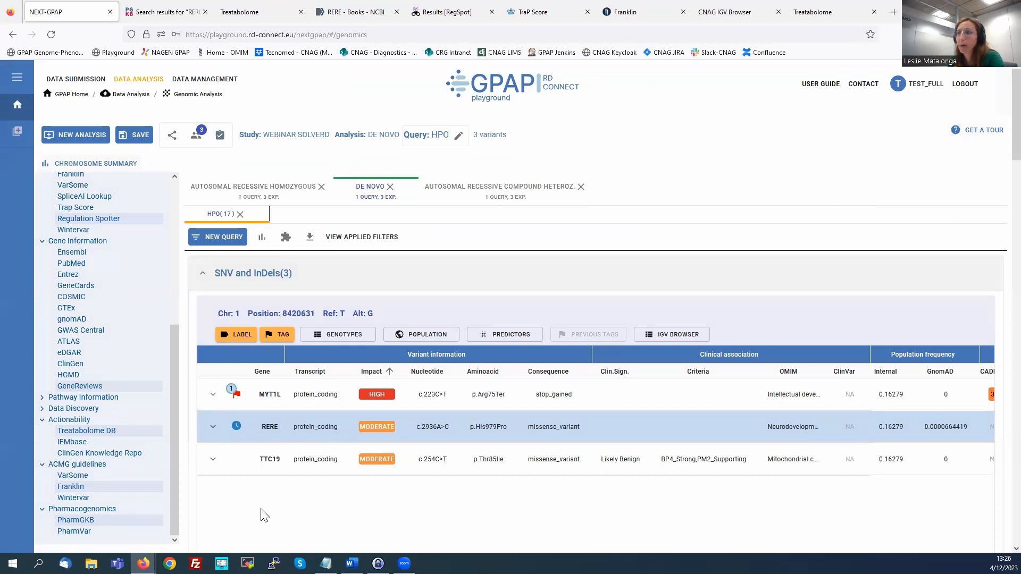
# Label the TTC19 variant as Follow-Up.
pyautogui.click(244, 464)
pyautogui.click(233, 336)
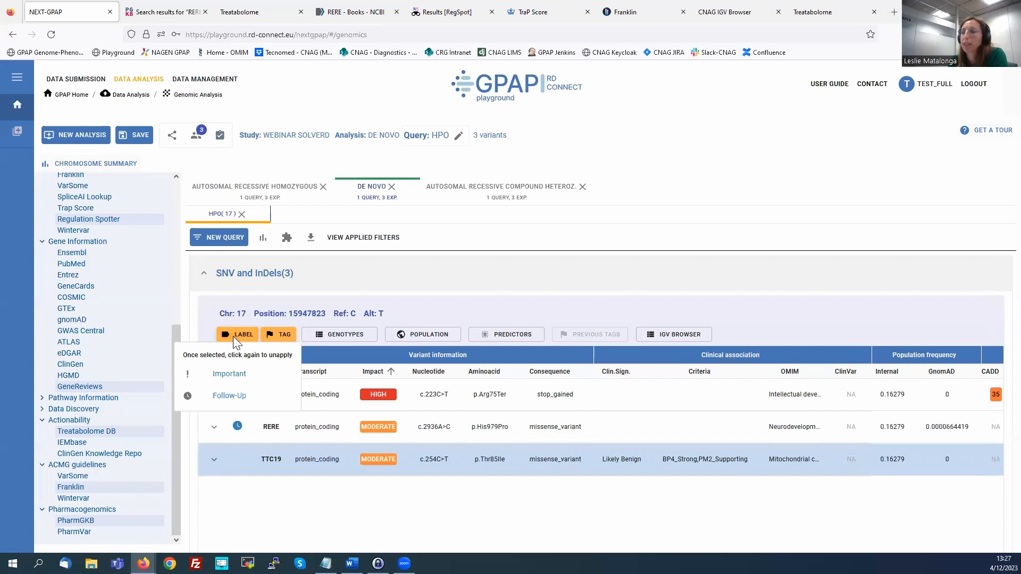
pyautogui.click(229, 397)
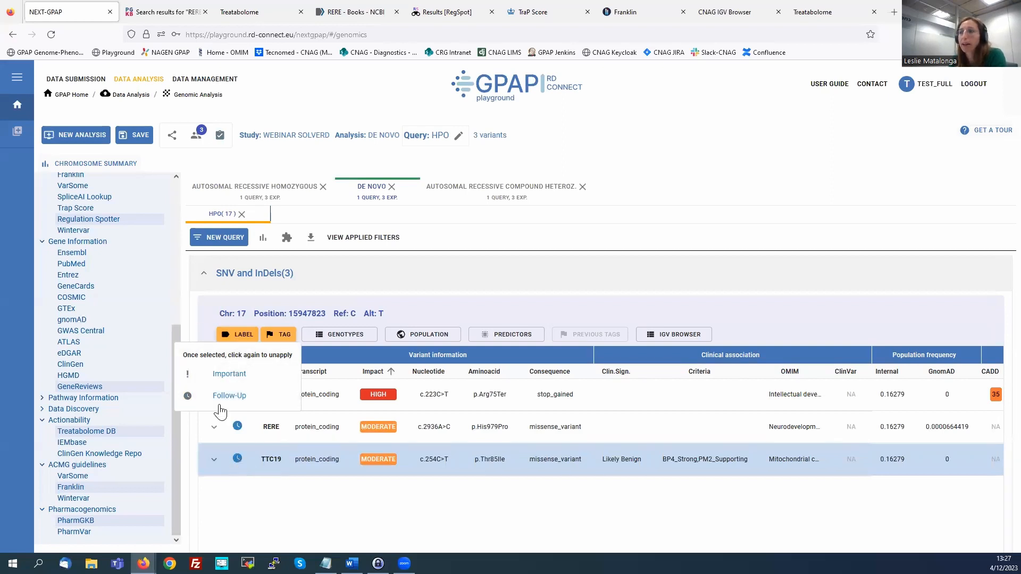
pyautogui.click(244, 375)
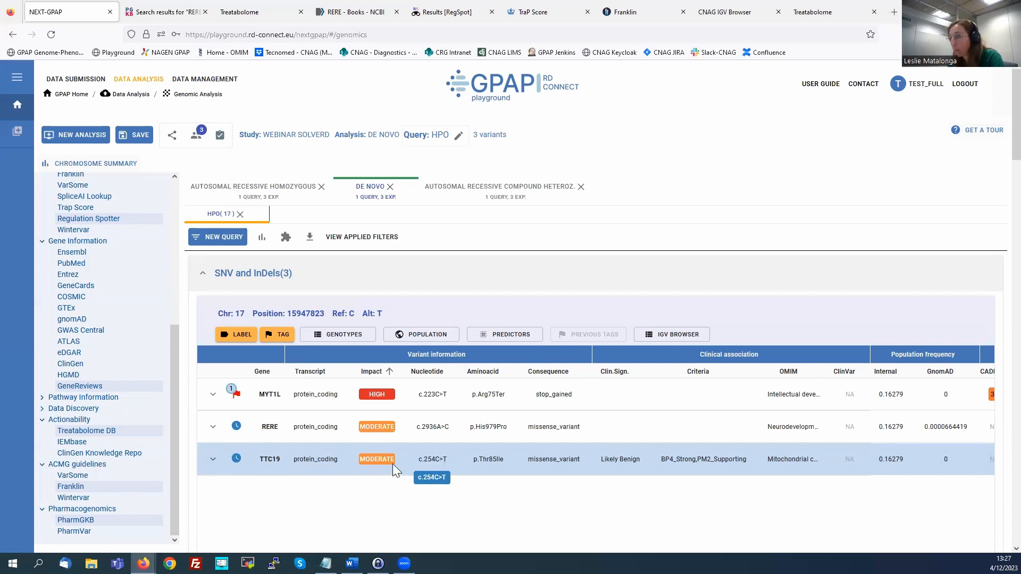
# Display the study's shareable link, highlight its URL and close the sharing dialog.
pyautogui.click(172, 136)
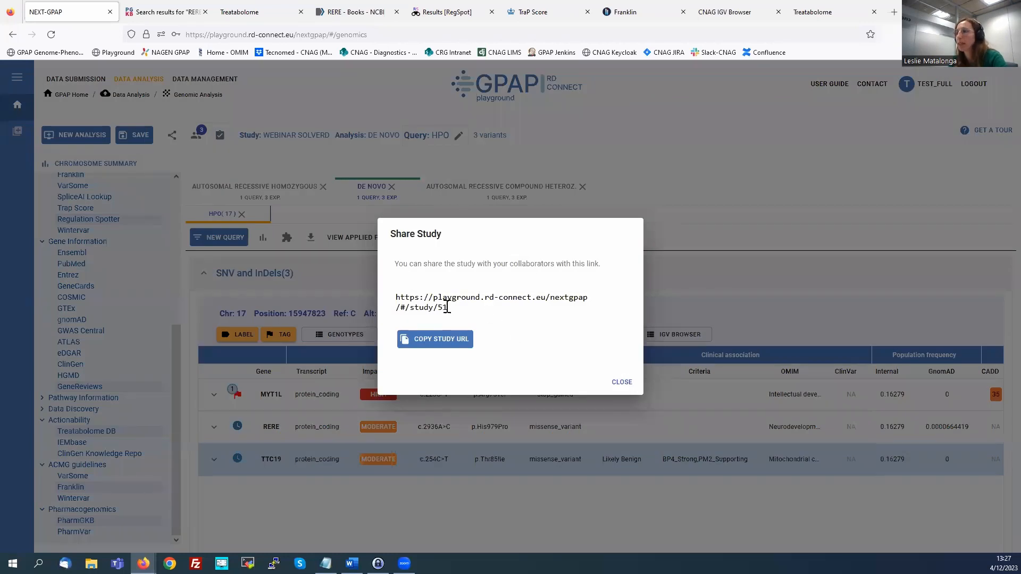
pyautogui.moveTo(450, 307); pyautogui.dragTo(396, 295)
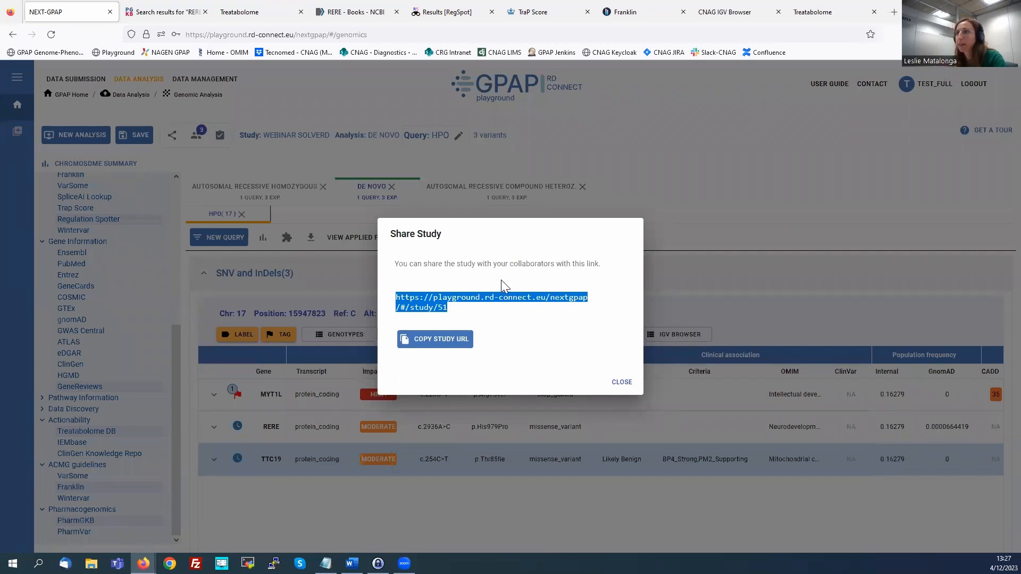
pyautogui.click(441, 532)
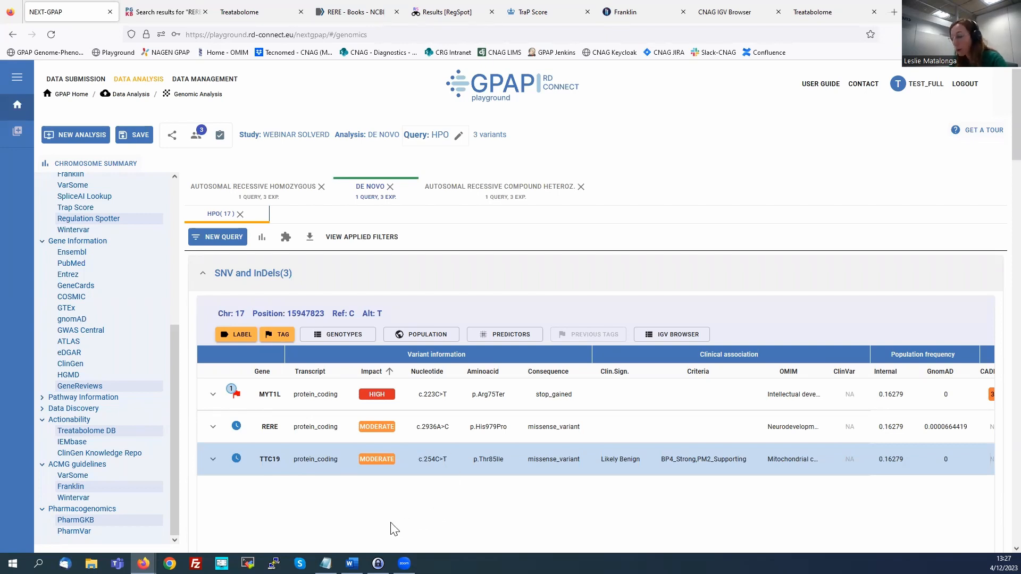
# Start a new cohort analysis from the home page and check which cohorts are ready for analysis.
pyautogui.click(17, 105)
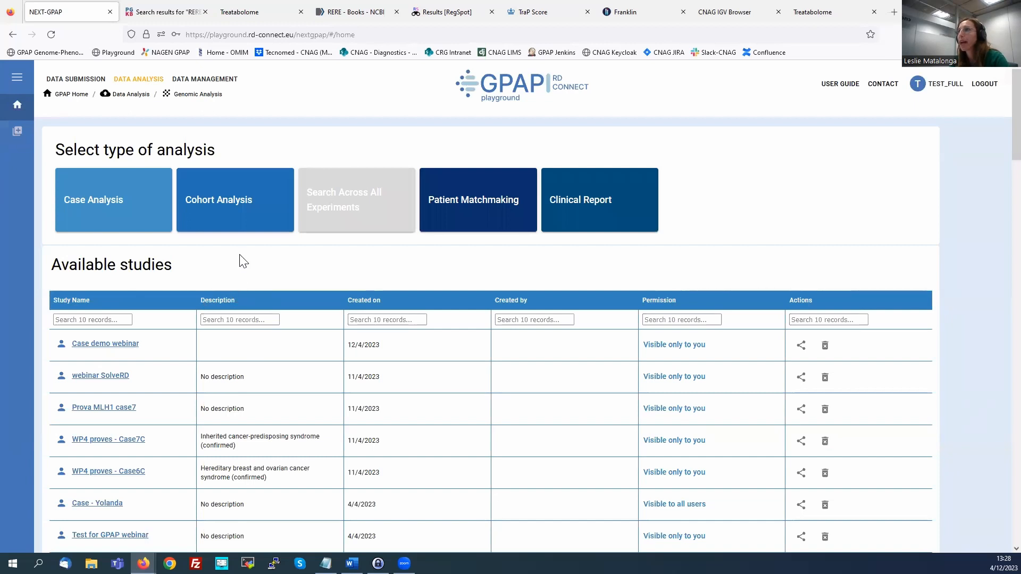
pyautogui.click(230, 204)
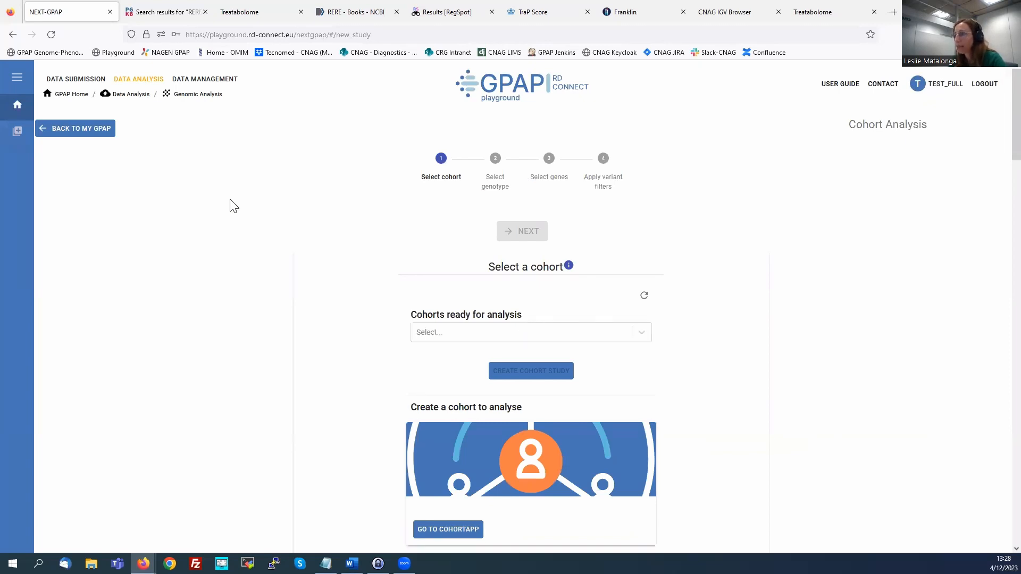
pyautogui.scroll(-1, 230, 203)
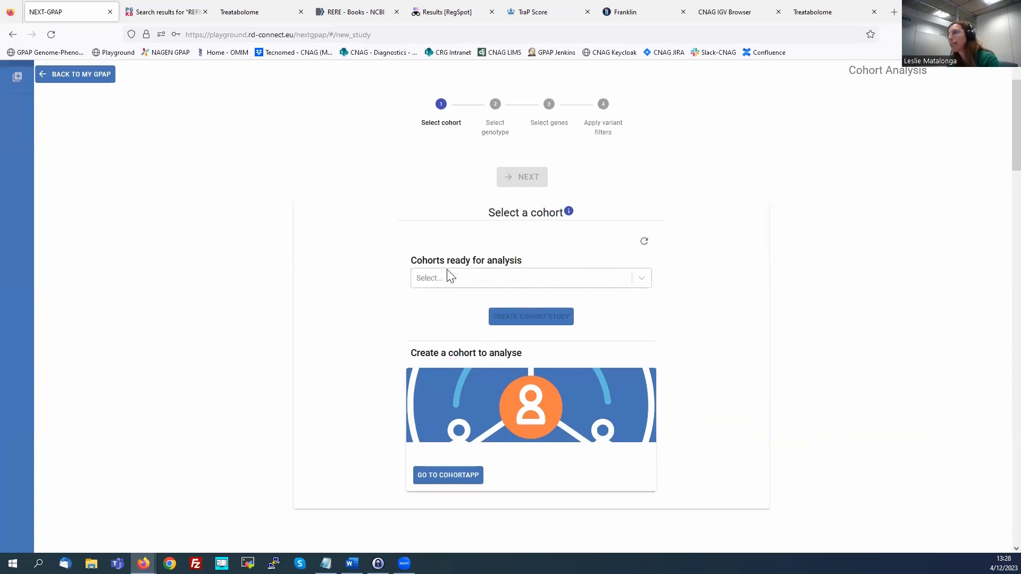
pyautogui.click(641, 279)
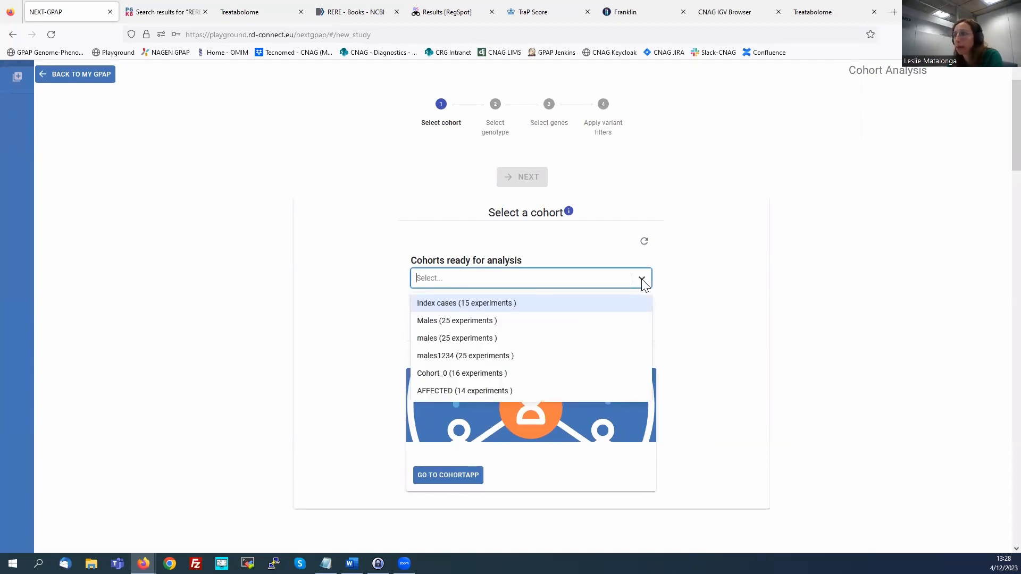
pyautogui.click(384, 311)
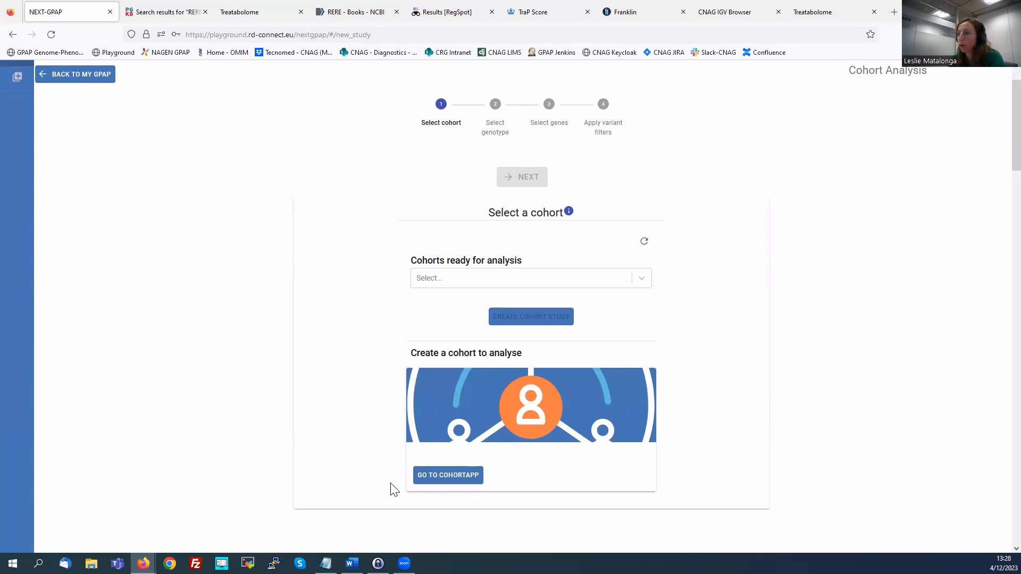
# Go to CohortApp and filter the participants to those whose Index value is Yes.
pyautogui.click(438, 483)
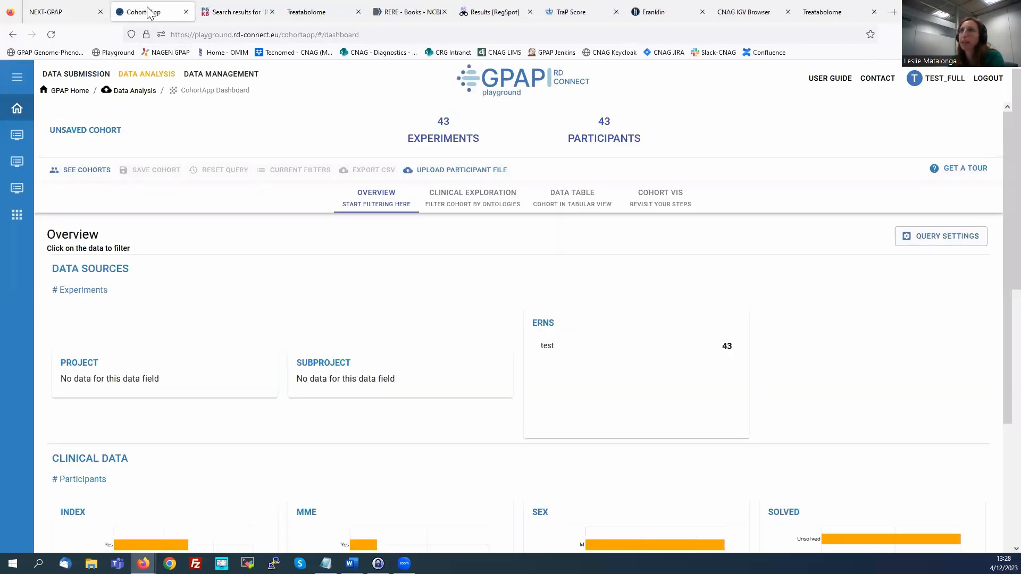
pyautogui.scroll(-1, 269, 327)
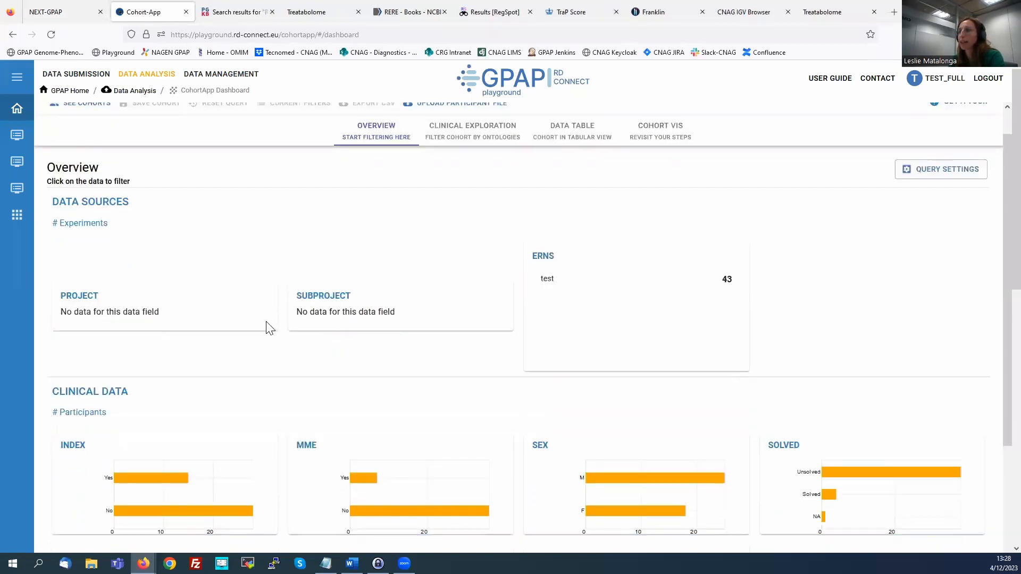
pyautogui.scroll(-1, 127, 425)
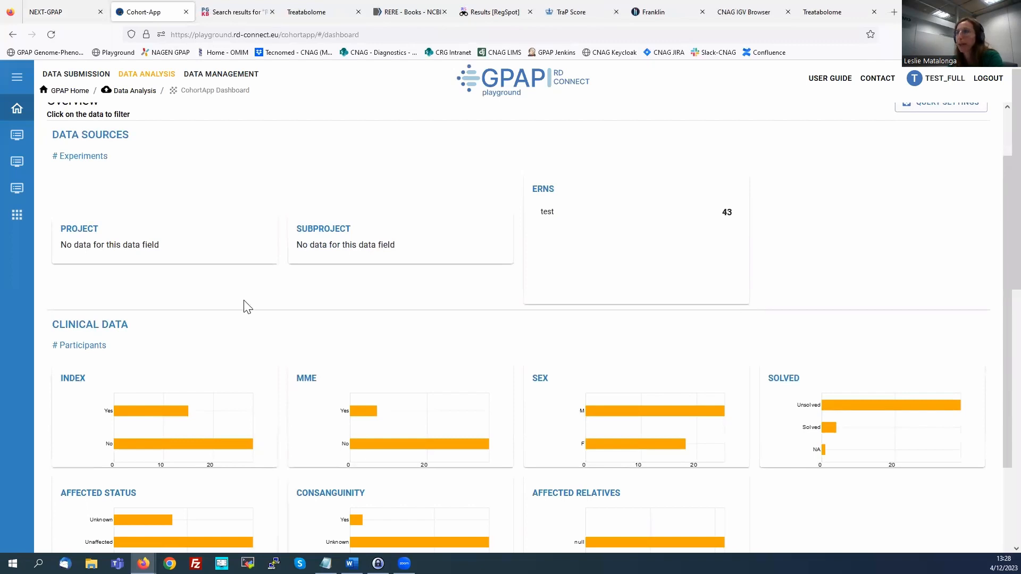
pyautogui.scroll(-1, 247, 340)
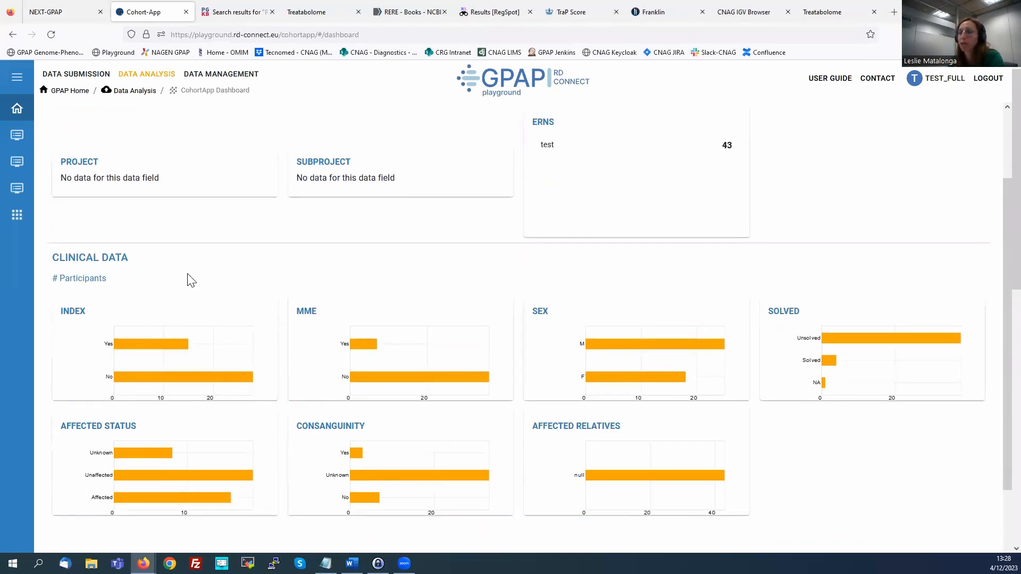
pyautogui.click(131, 343)
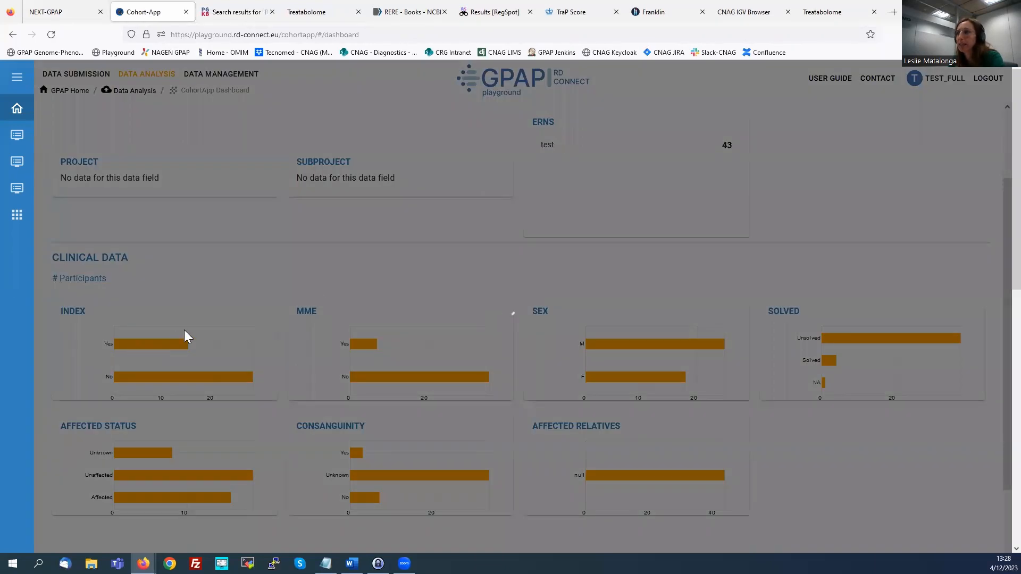
pyautogui.scroll(4, 324, 297)
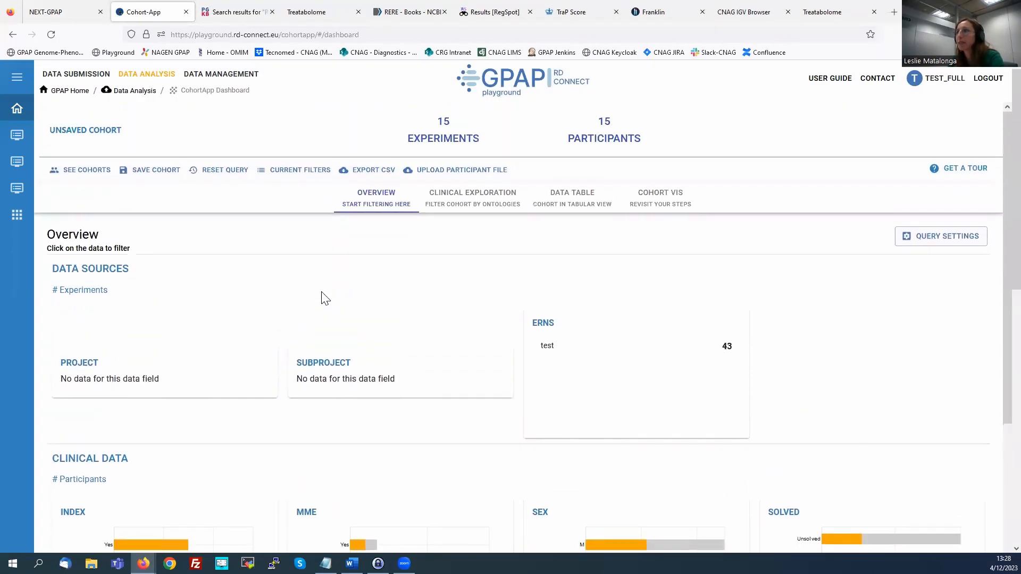
# Review the filtered cohort's diagnoses, HPO symptoms and OMIM terms, and display its participants in tabular view.
pyautogui.click(468, 207)
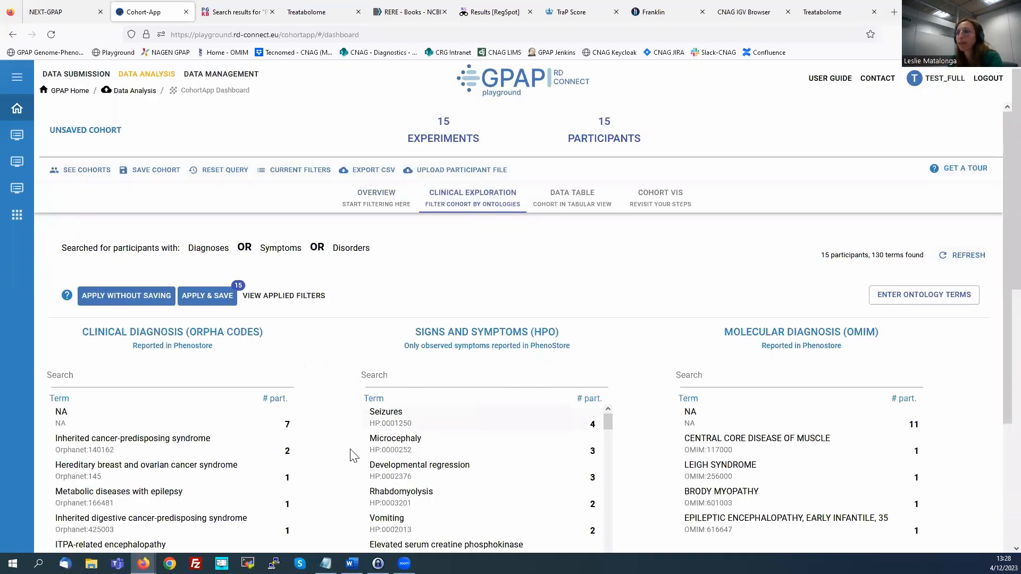
pyautogui.scroll(-2, 462, 499)
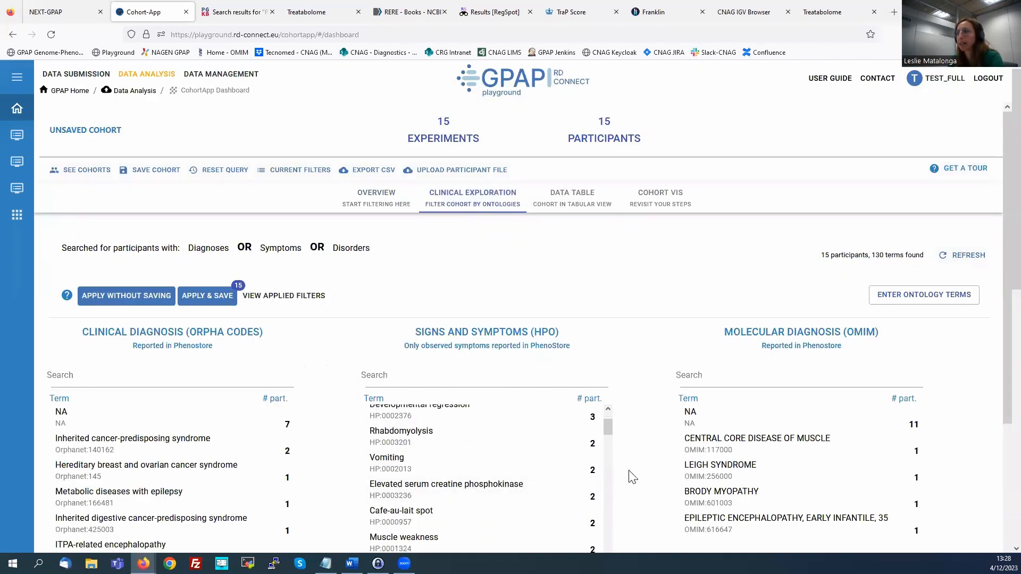
pyautogui.scroll(-2, 645, 477)
pyautogui.scroll(2, 645, 477)
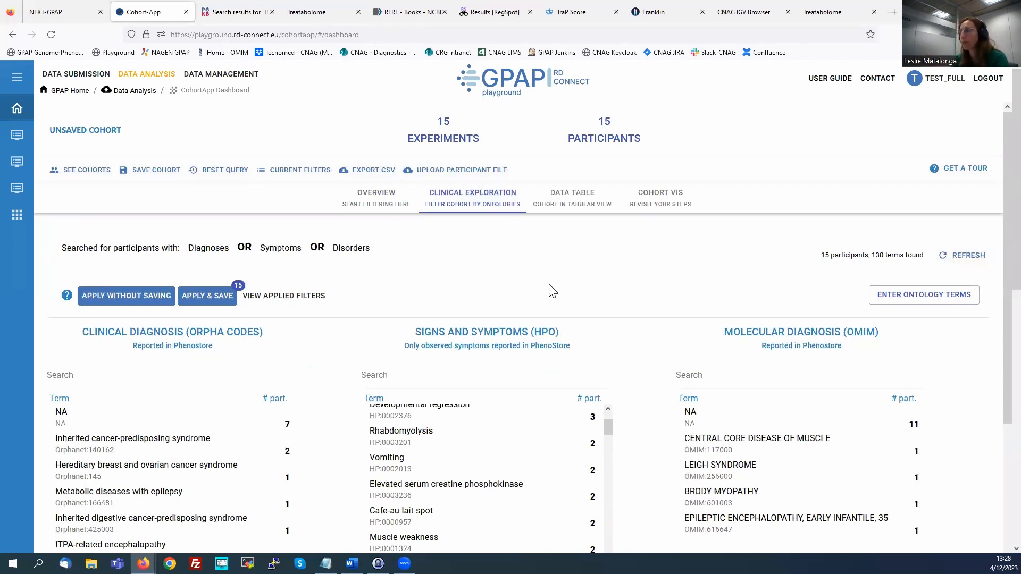
pyautogui.click(560, 201)
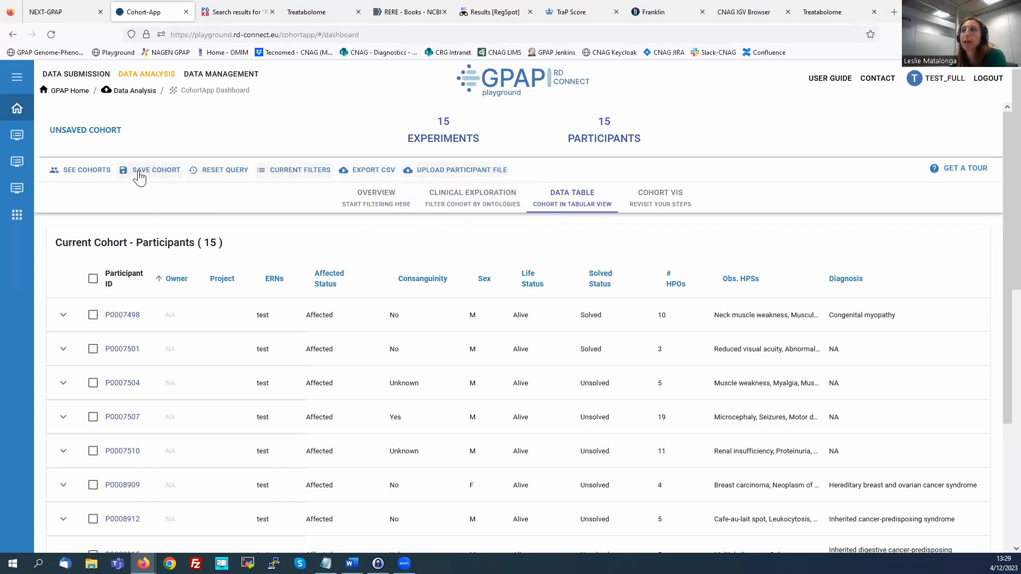
# Return to NEXT-GPAP, create a cohort study from the Index cases cohort and proceed to genotype selection.
pyautogui.click(59, 16)
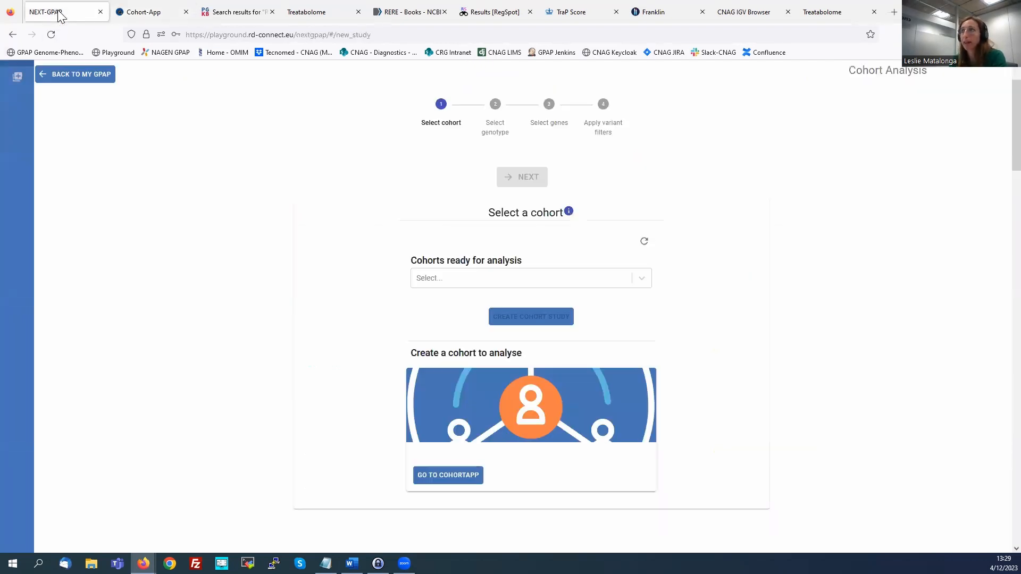
pyautogui.click(462, 277)
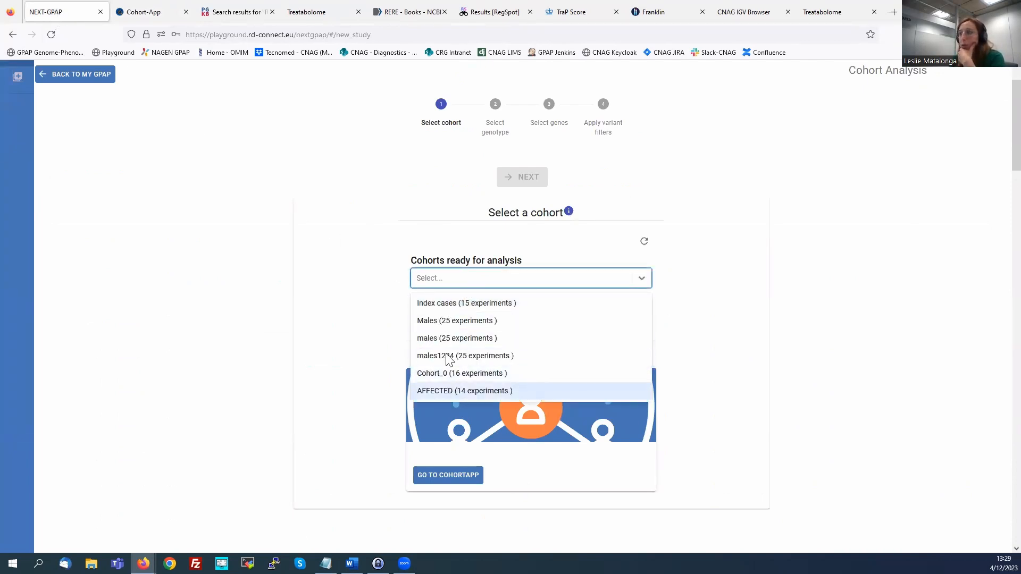
pyautogui.click(482, 304)
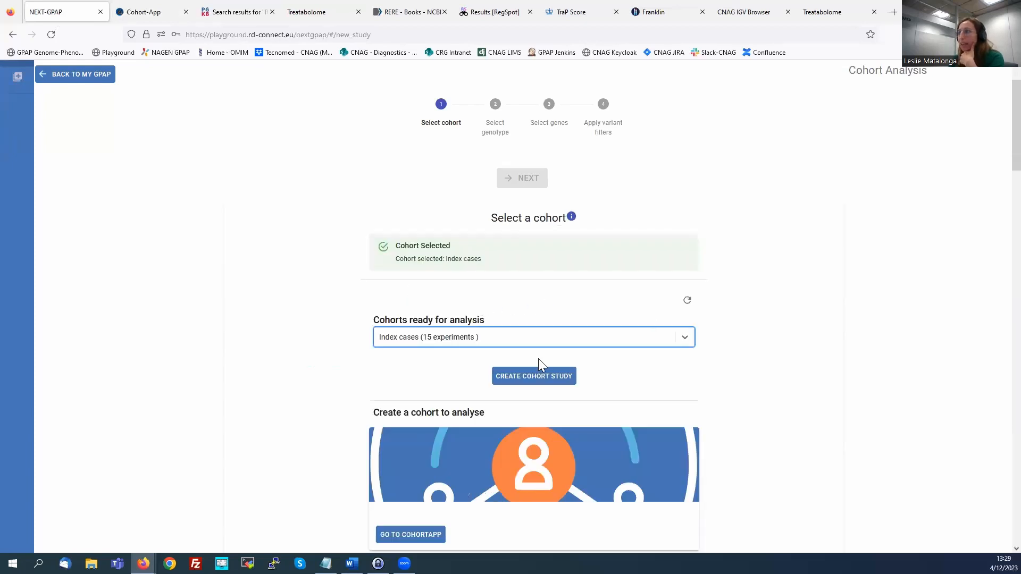
pyautogui.click(527, 378)
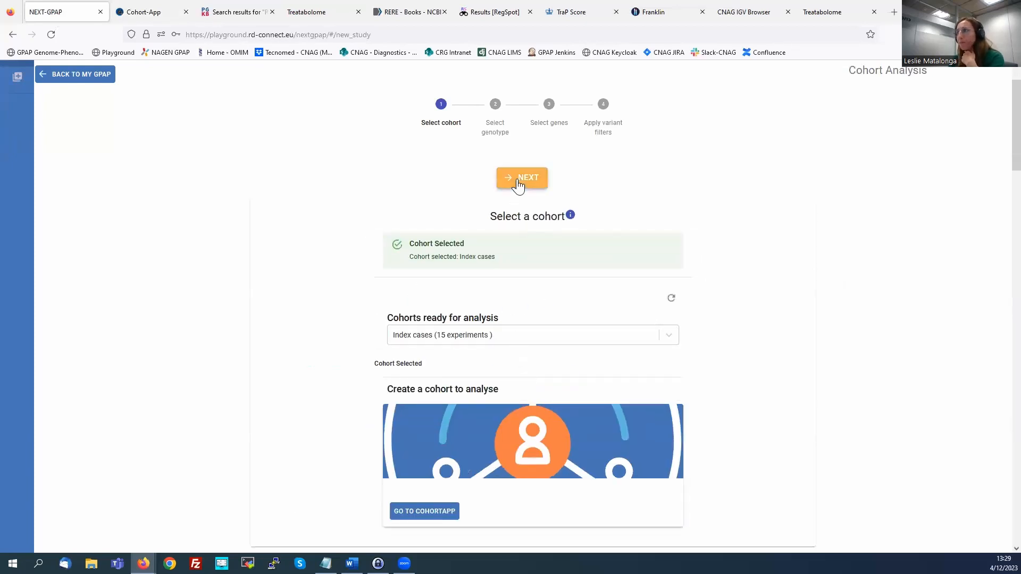
pyautogui.click(519, 183)
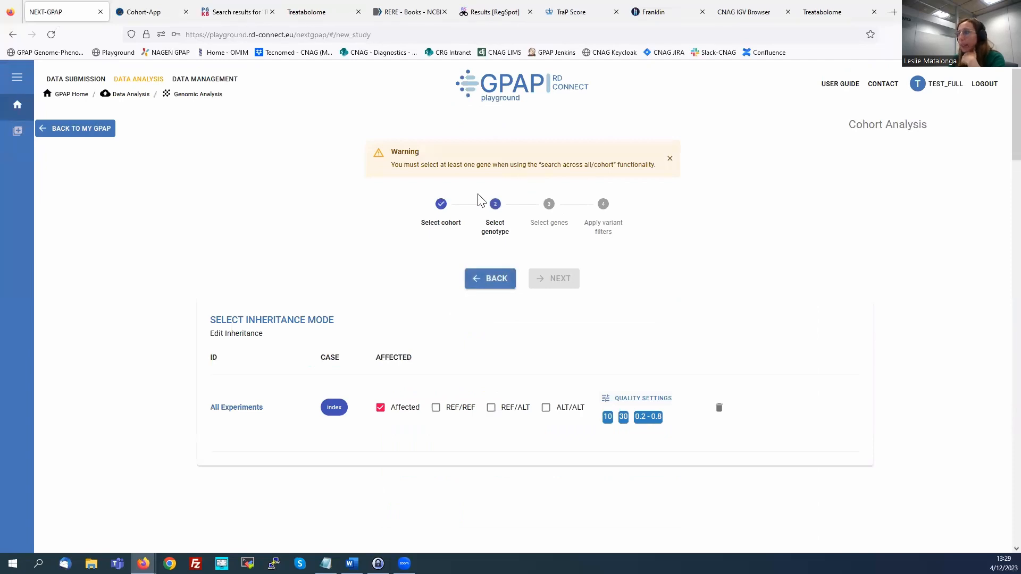
# Include the REF/ALT and ALT/ALT genotypes for all experiments and continue to gene selection.
pyautogui.click(490, 413)
pyautogui.click(546, 409)
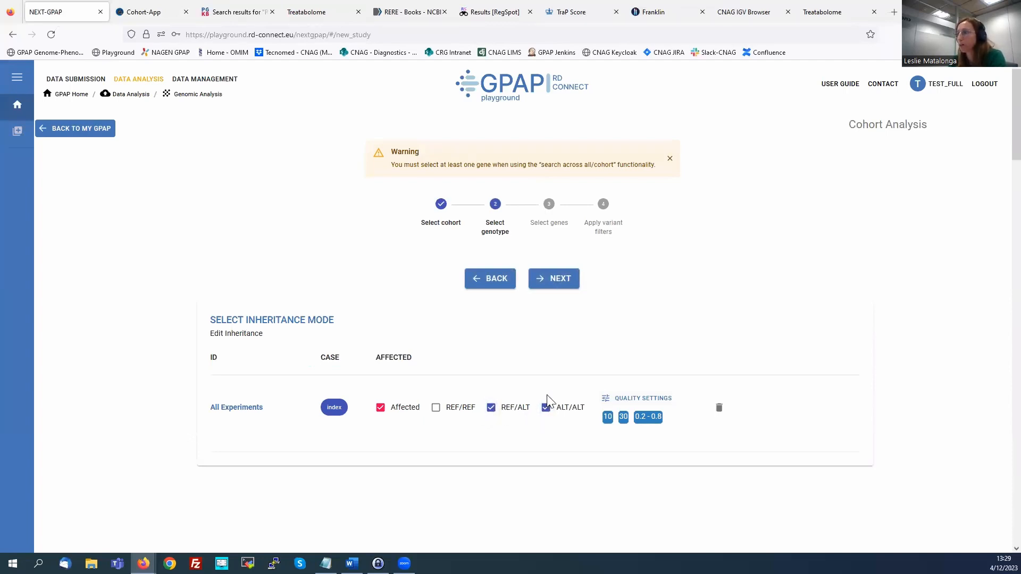
pyautogui.click(554, 282)
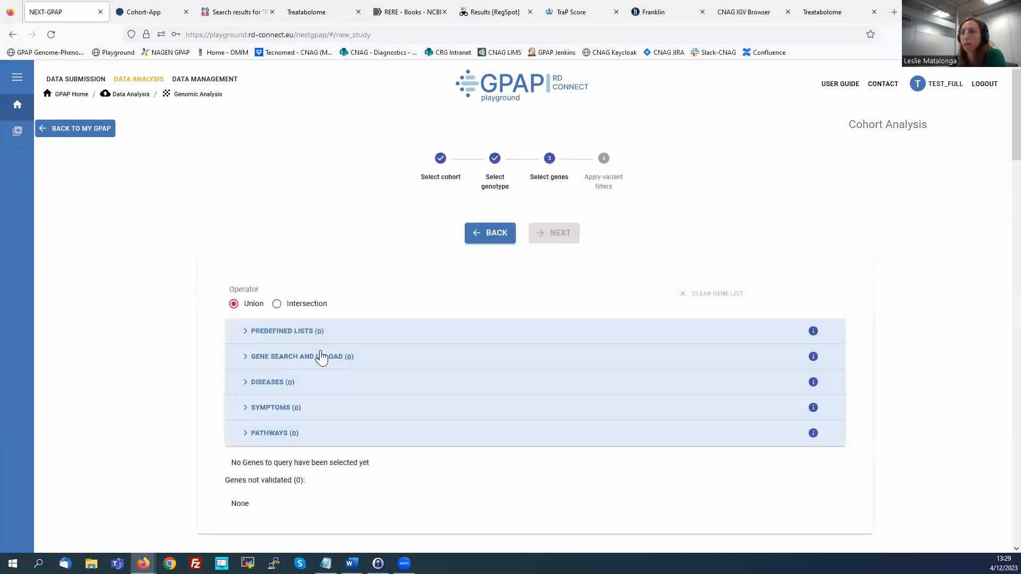
# Restrict the query to the predefined list ACMG Medically actionable genes version 3 and continue to the variant filters.
pyautogui.click(297, 332)
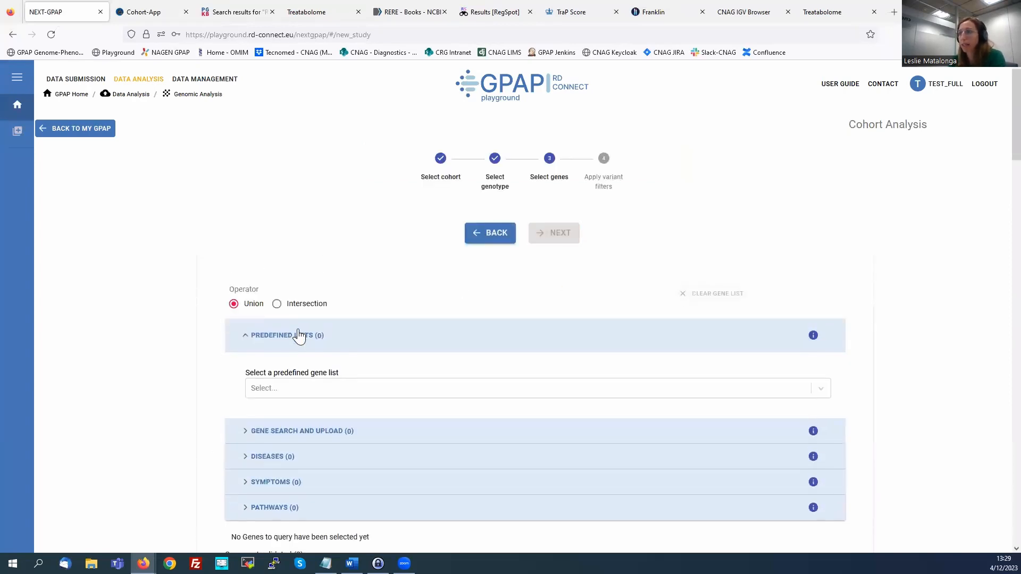
pyautogui.click(265, 389)
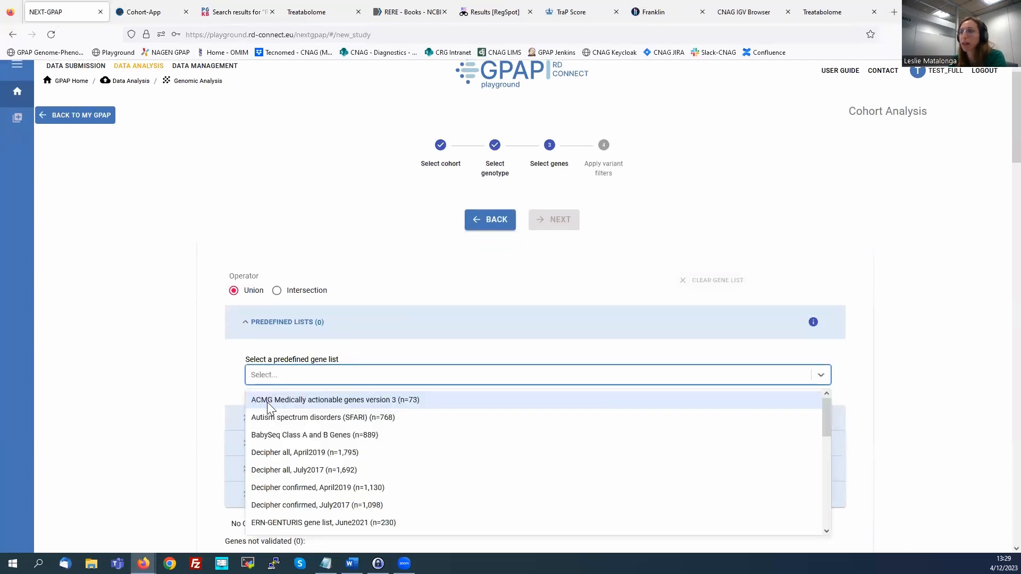
pyautogui.click(297, 401)
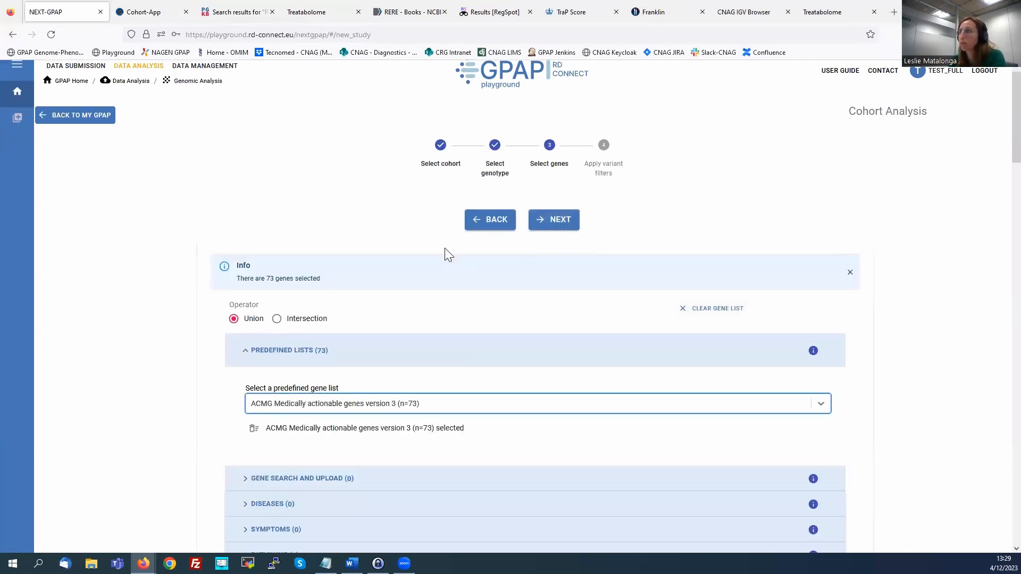
pyautogui.click(554, 225)
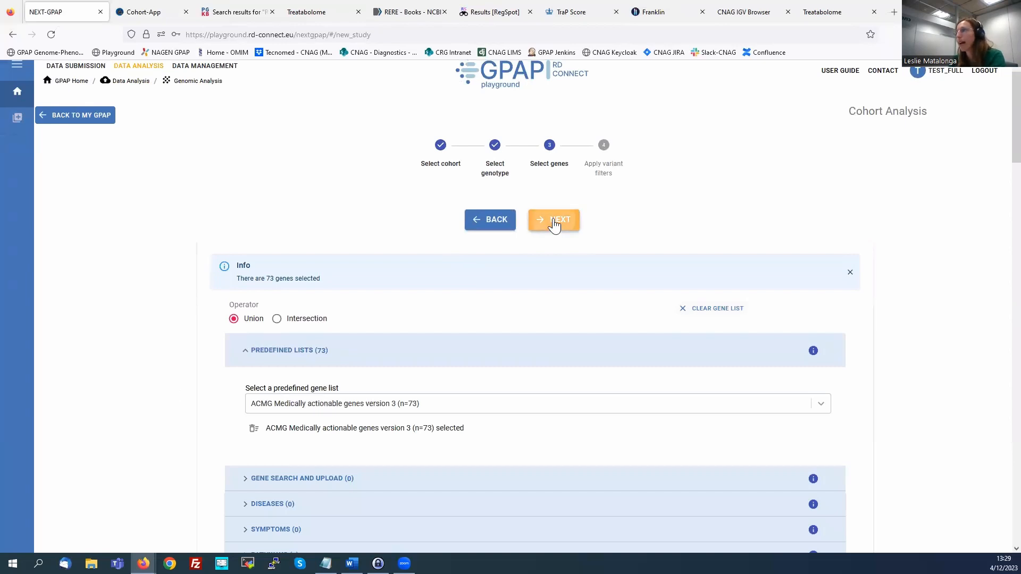
# Filter the variants by High and Moderate protein impact and run the cohort query.
pyautogui.scroll(-1, 99, 372)
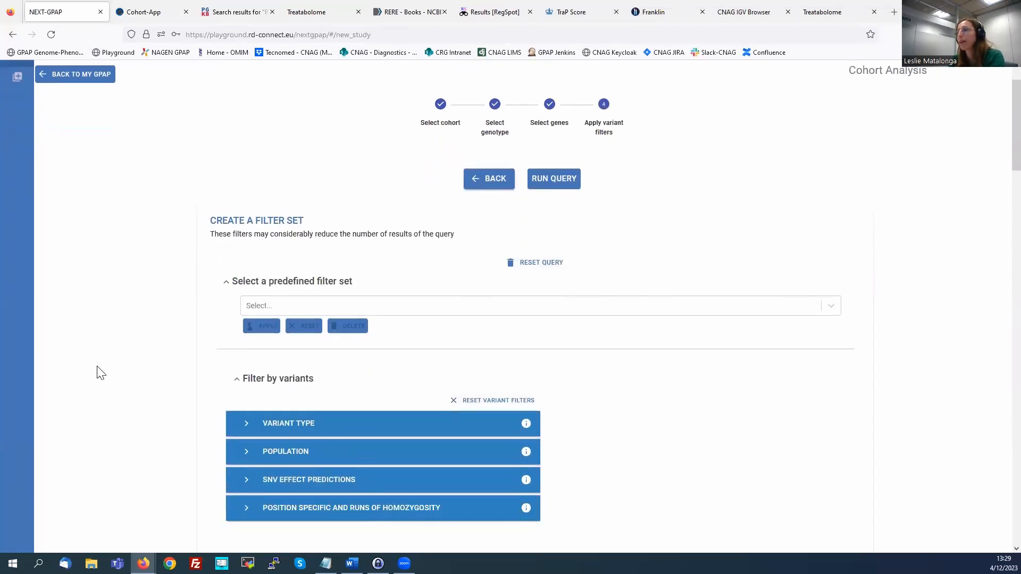
pyautogui.scroll(-1, 98, 372)
pyautogui.click(314, 374)
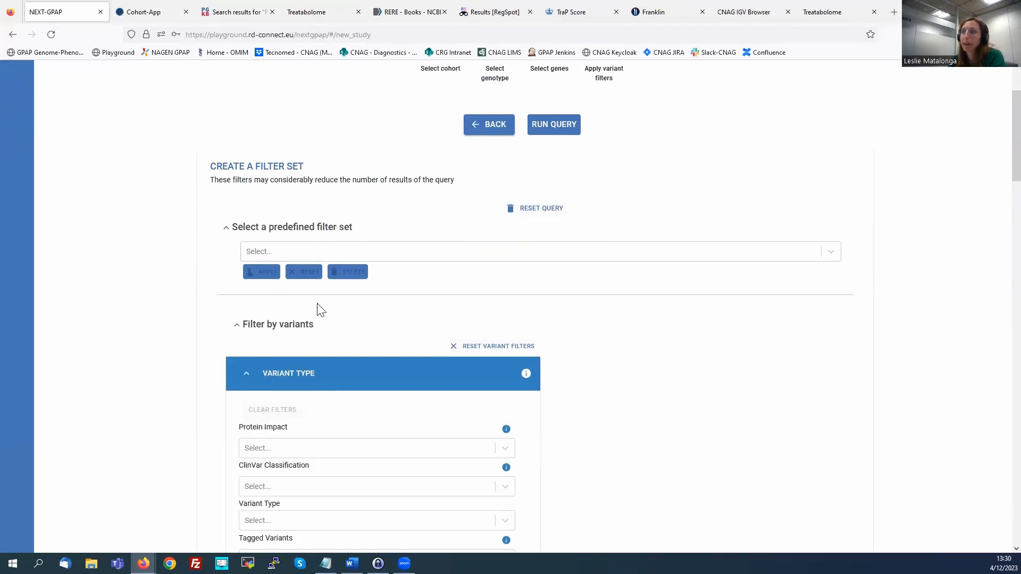
pyautogui.click(274, 453)
pyautogui.click(255, 472)
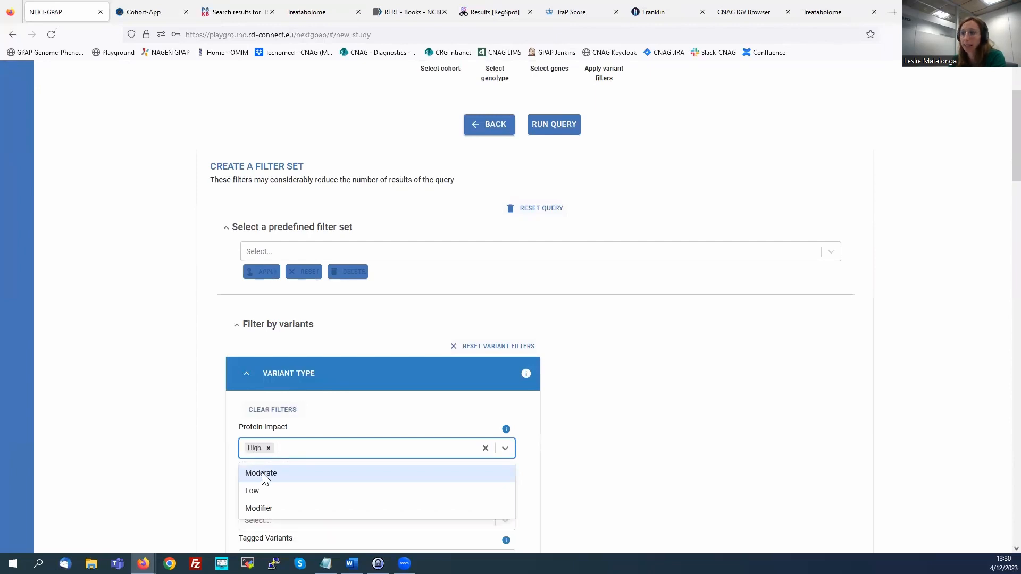
pyautogui.click(257, 475)
pyautogui.click(152, 462)
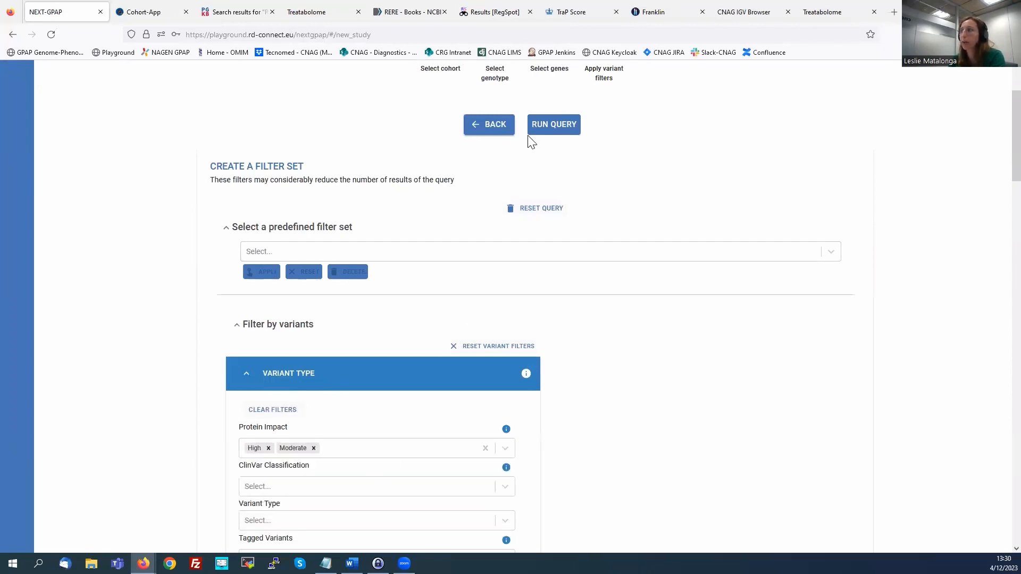
pyautogui.click(558, 128)
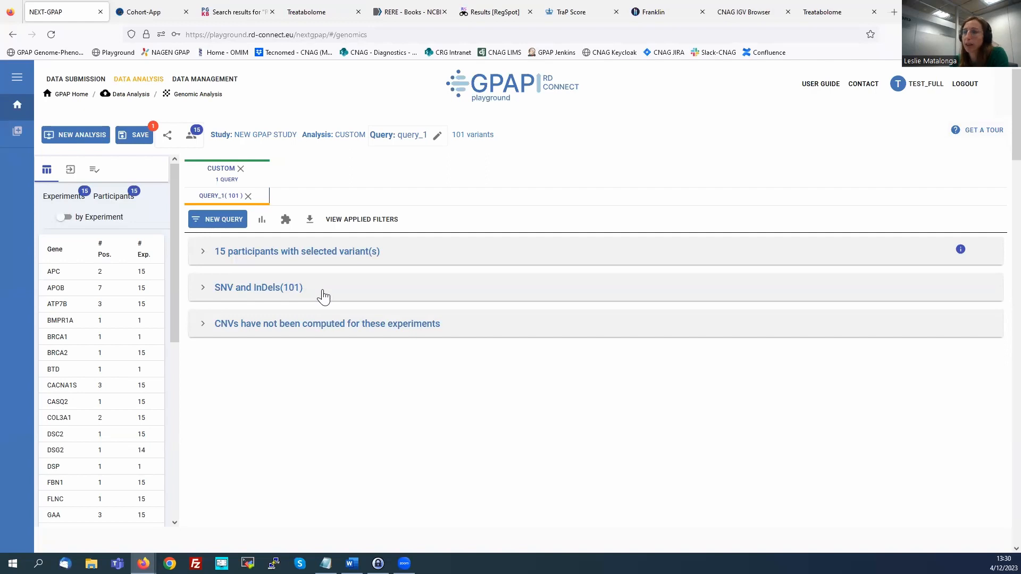
# Expand and review the list of participants carrying the selected variants.
pyautogui.click(296, 259)
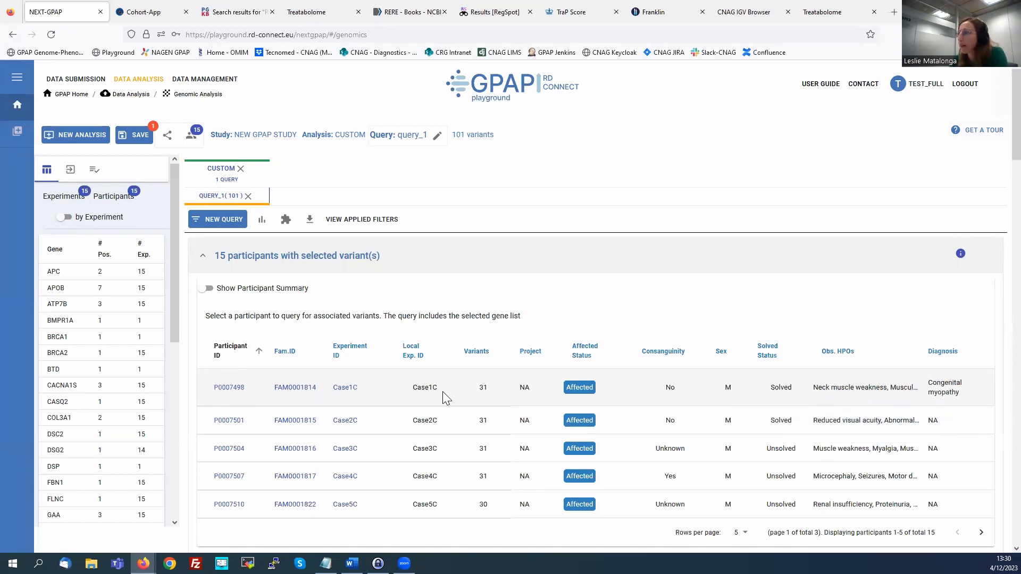
pyautogui.scroll(-2, 442, 392)
pyautogui.scroll(2, 442, 391)
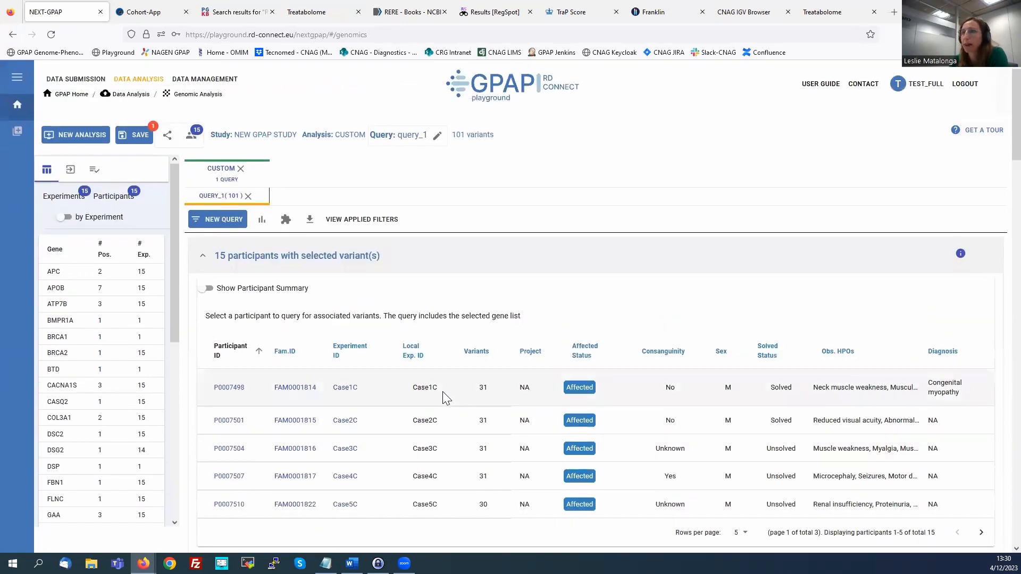
# Narrow the results to the ATP7B gene, collapse the participant list and display its SNV and InDel variants.
pyautogui.click(76, 304)
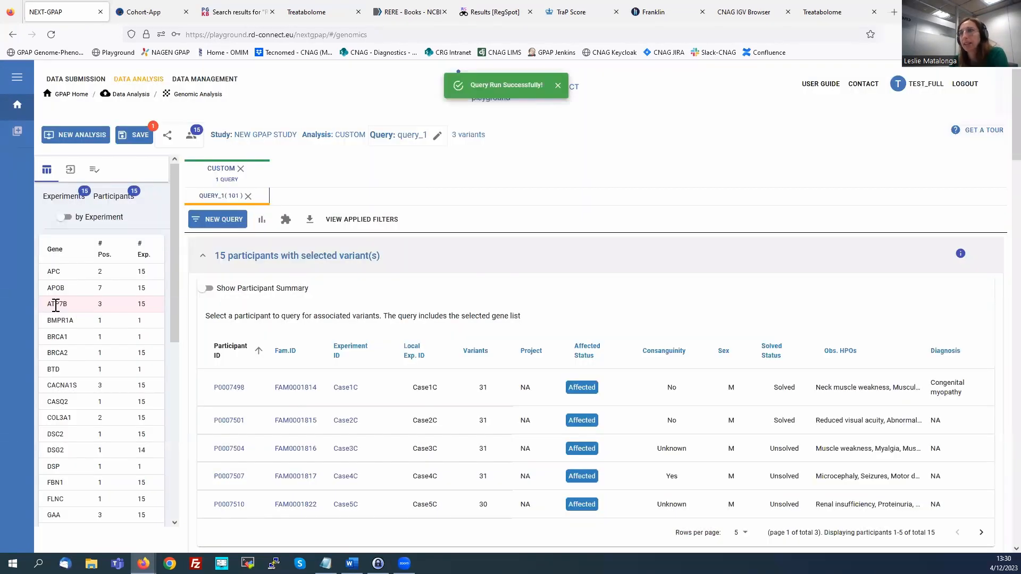
pyautogui.click(234, 256)
pyautogui.click(242, 290)
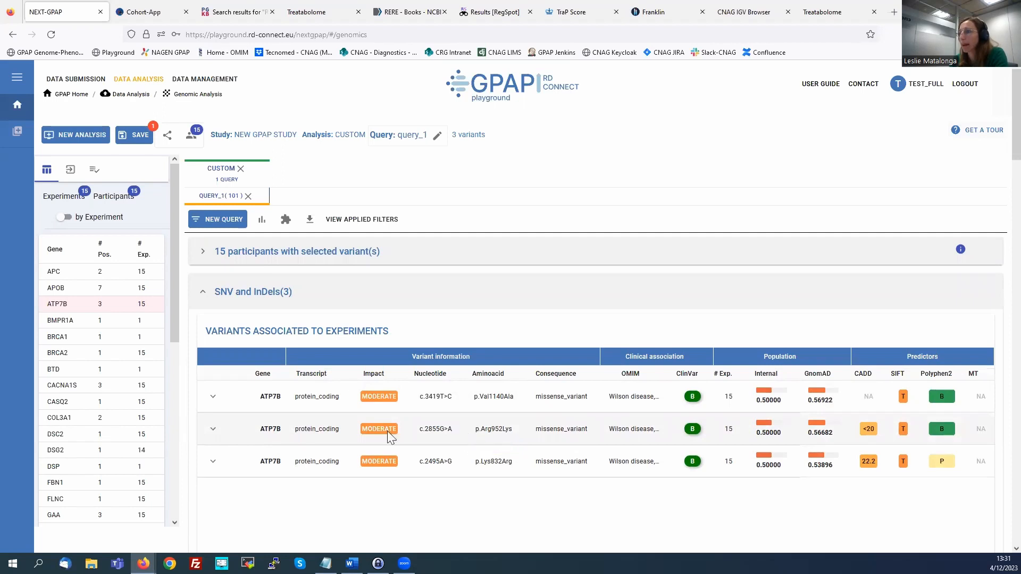
# Select the ATP7B variant c.2855G>A, expand the participants with selected variants and load the variants of participant Case2C.
pyautogui.click(283, 429)
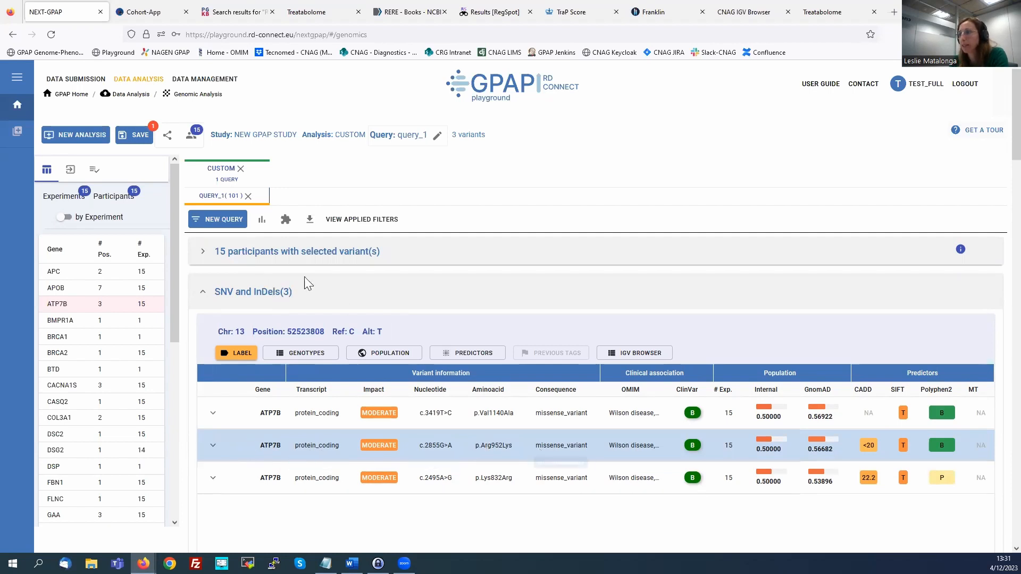
pyautogui.click(292, 252)
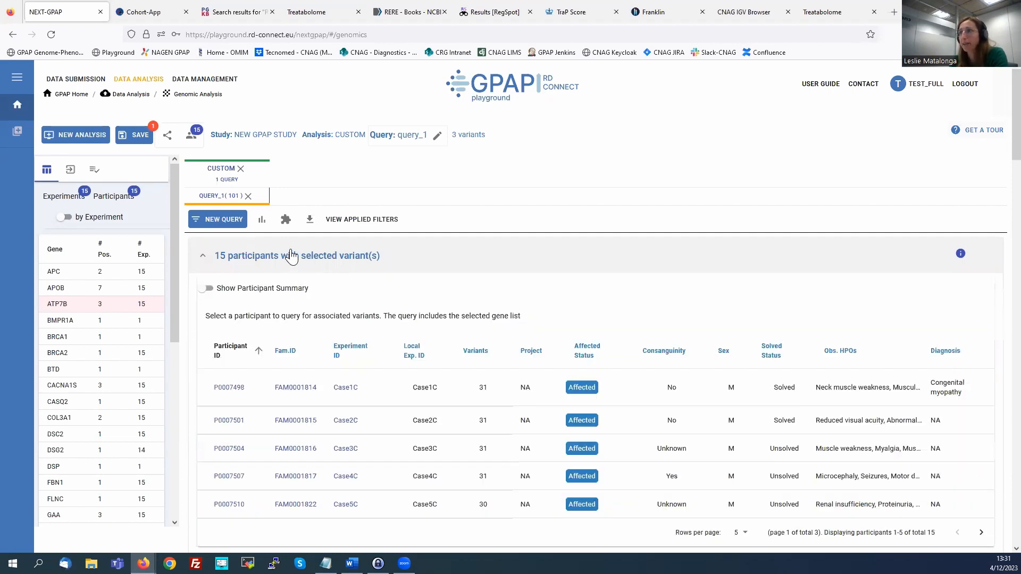
pyautogui.click(385, 429)
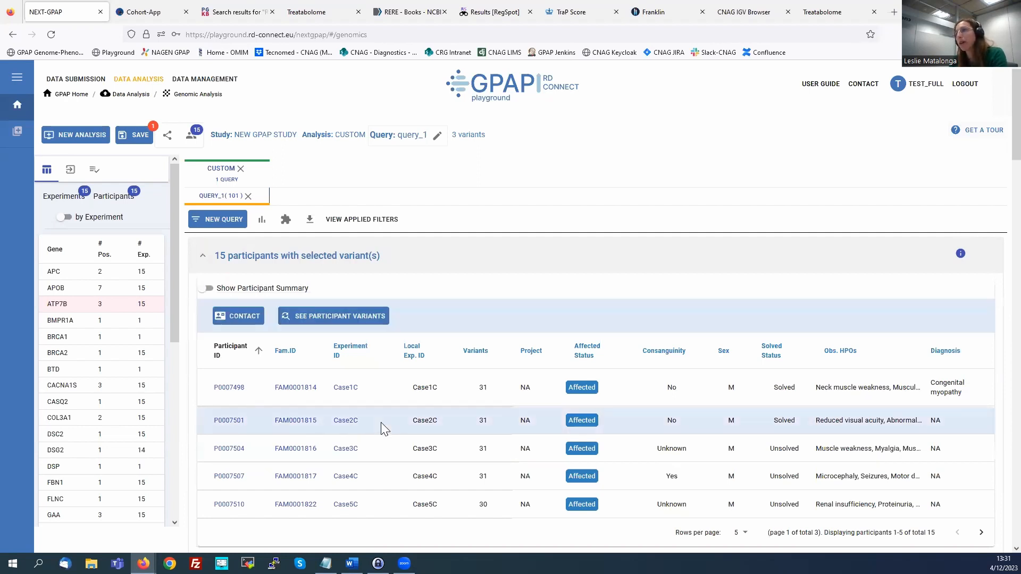
pyautogui.click(332, 321)
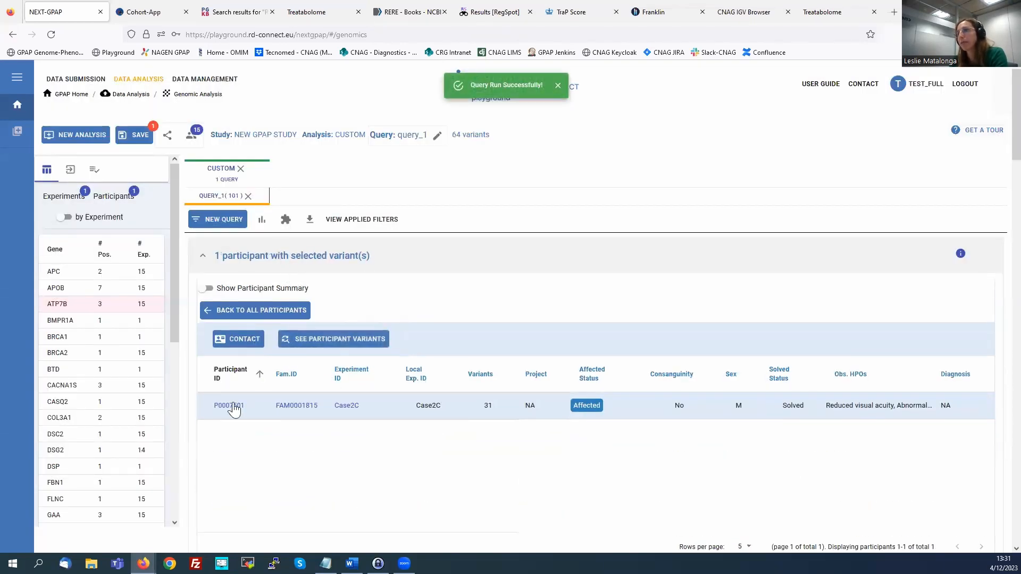
# Collapse the participant list and browse the SNV and InDel variants of Case2C.
pyautogui.click(278, 257)
pyautogui.scroll(-1, 366, 434)
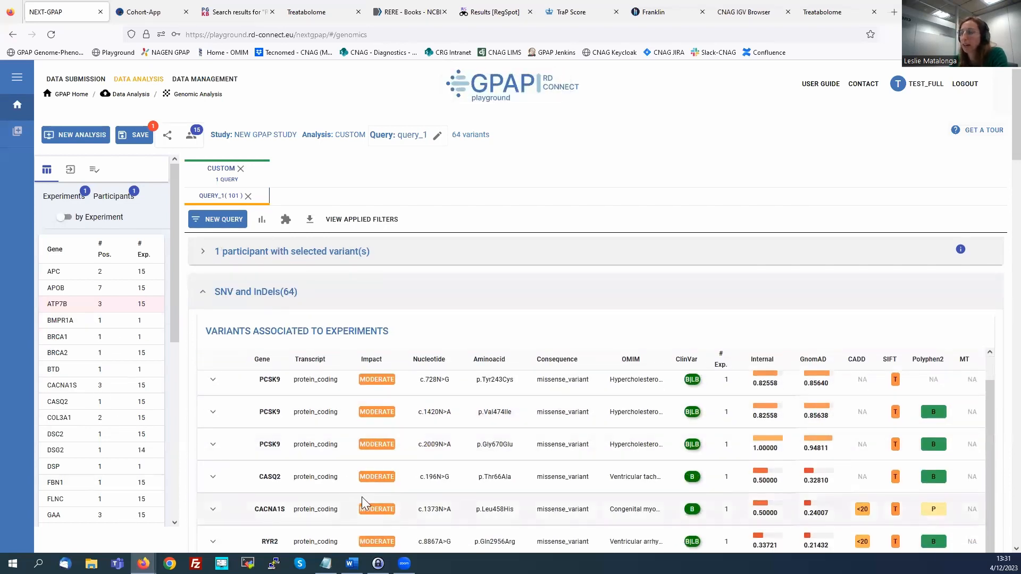
pyautogui.scroll(-1, 362, 497)
pyautogui.scroll(1, 362, 497)
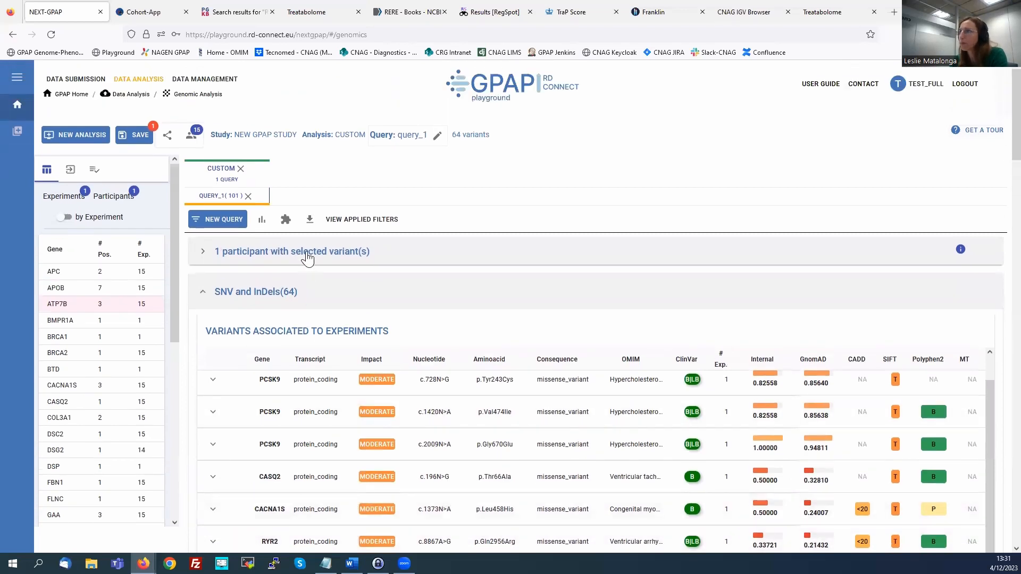
# Open the contact request for the submitter of Case2C, dismiss it without sending and return to the analysis home page.
pyautogui.click(307, 258)
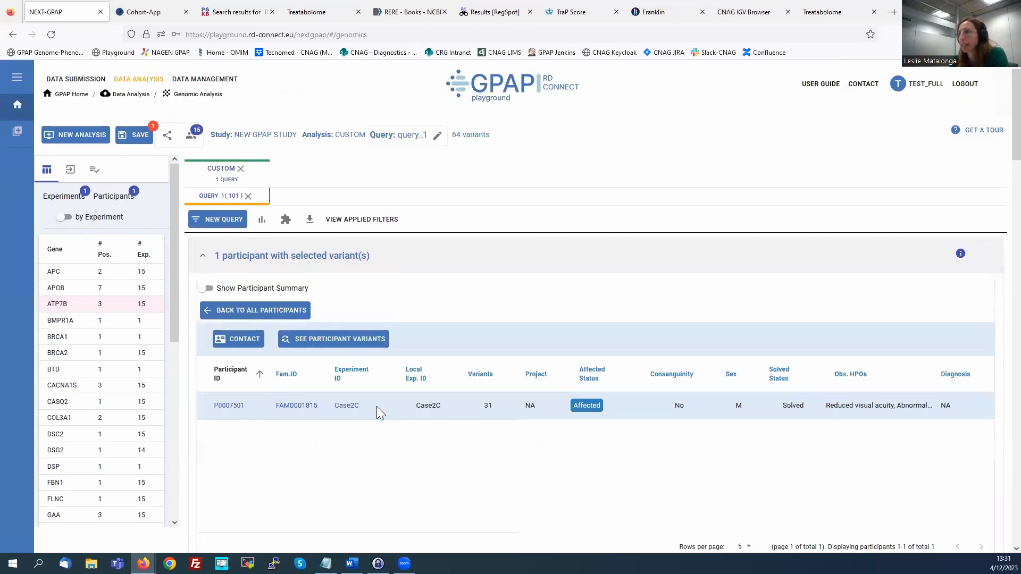
pyautogui.click(235, 337)
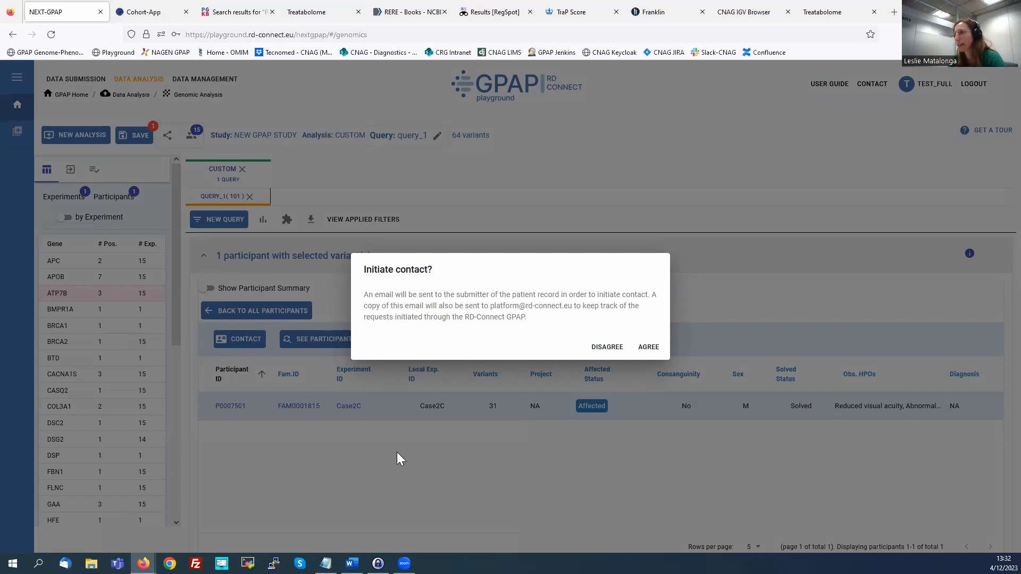
pyautogui.click(368, 452)
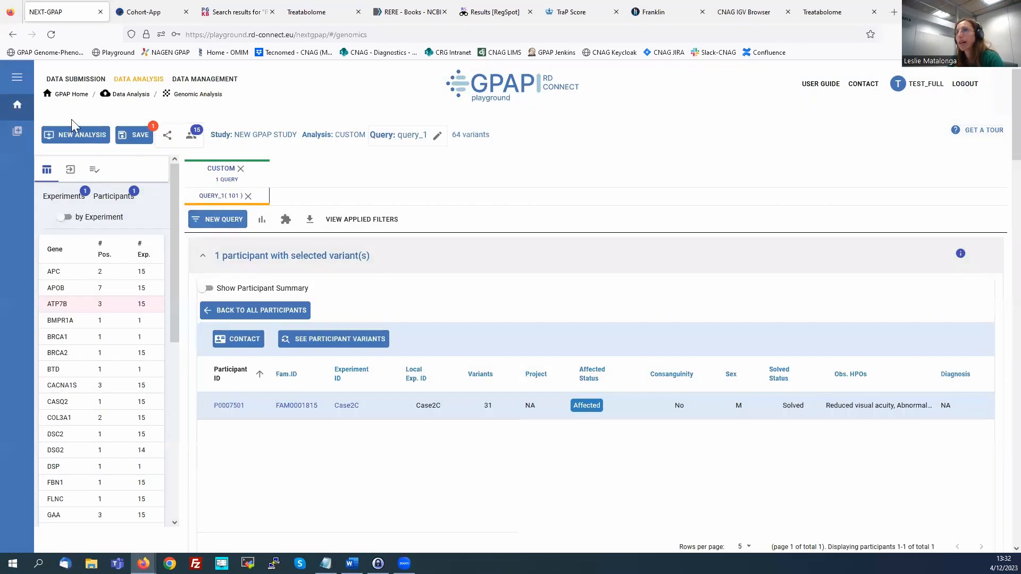
pyautogui.click(16, 105)
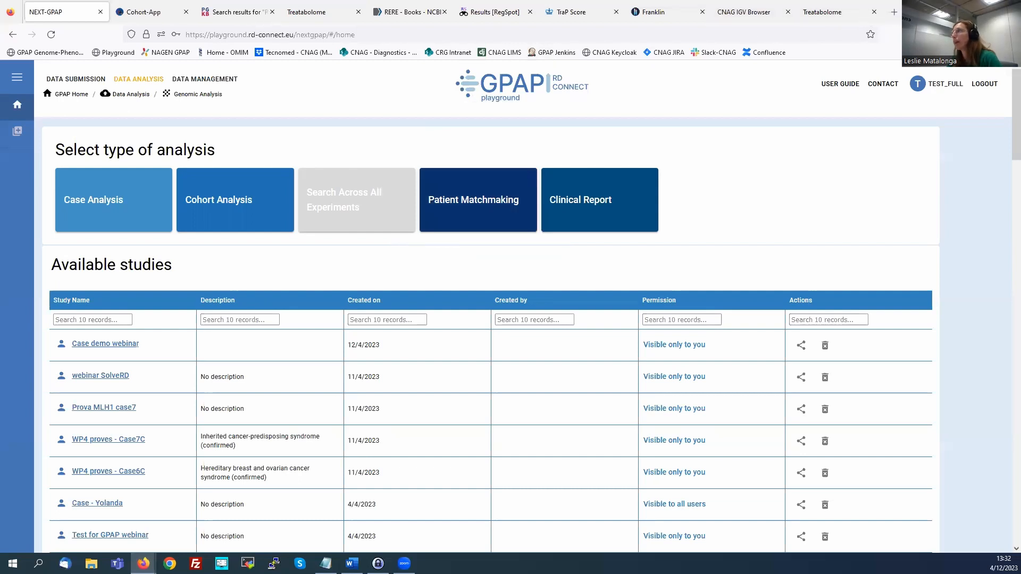
# Open the NEXT-GPAP genomics module of platform.rd-connect.eu in a new browser tab and enter Patient Matchmaking.
pyautogui.click(893, 12)
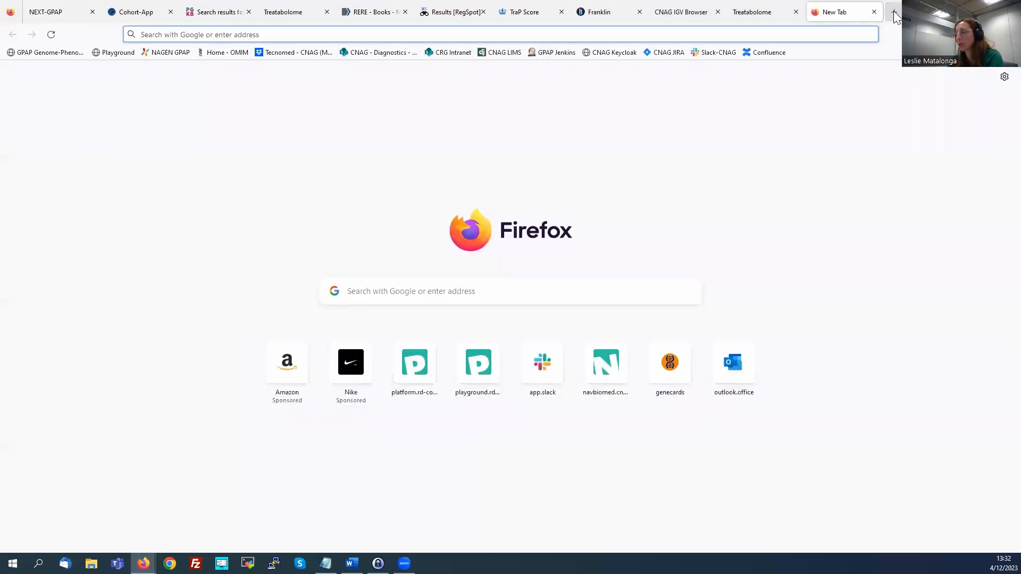
pyautogui.write('platform.rd-connect.eu/')
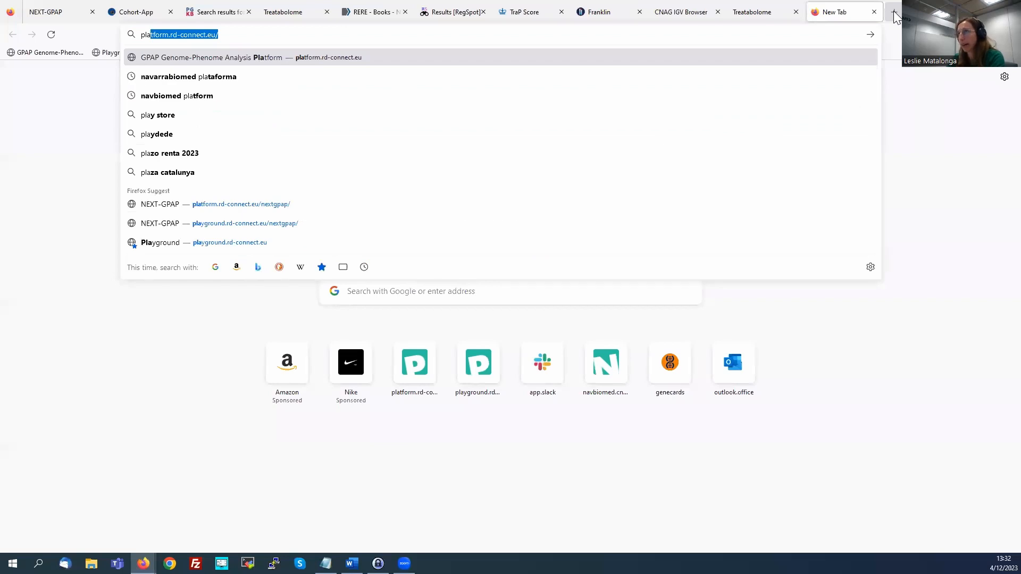
pyautogui.press('Right')
pyautogui.write('n')
pyautogui.press('Right')
pyautogui.press('Return')
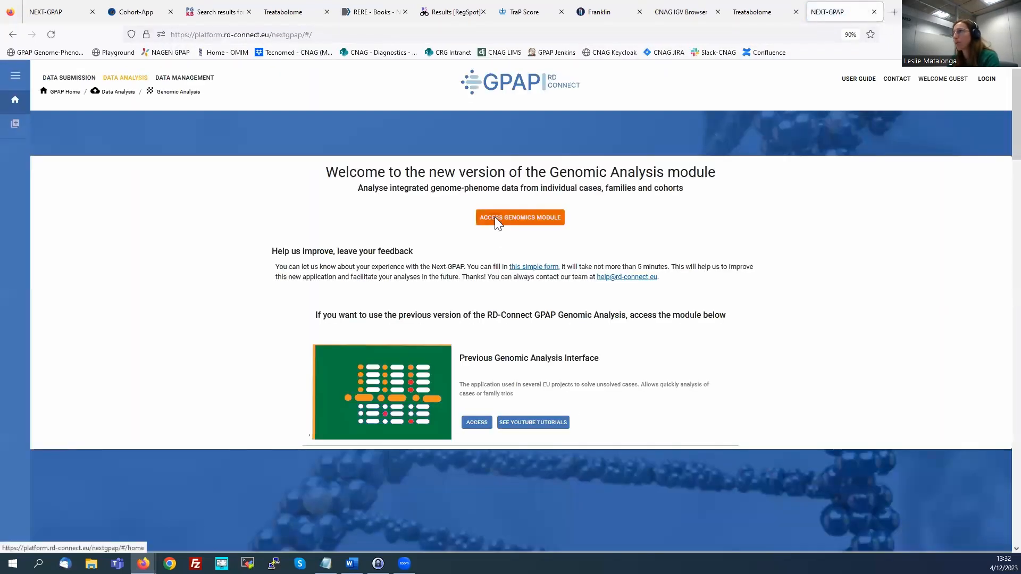
pyautogui.click(496, 218)
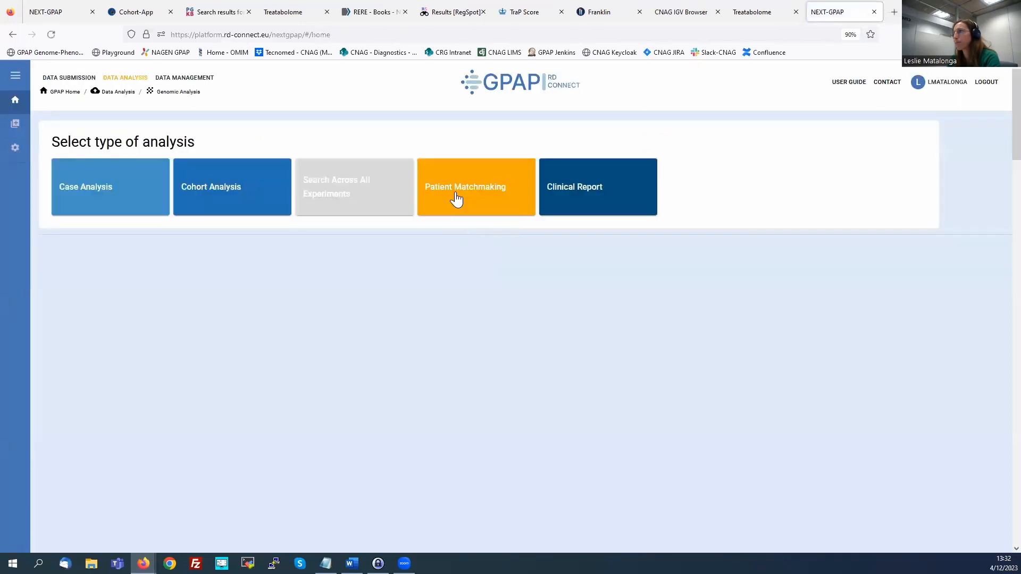
pyautogui.click(462, 194)
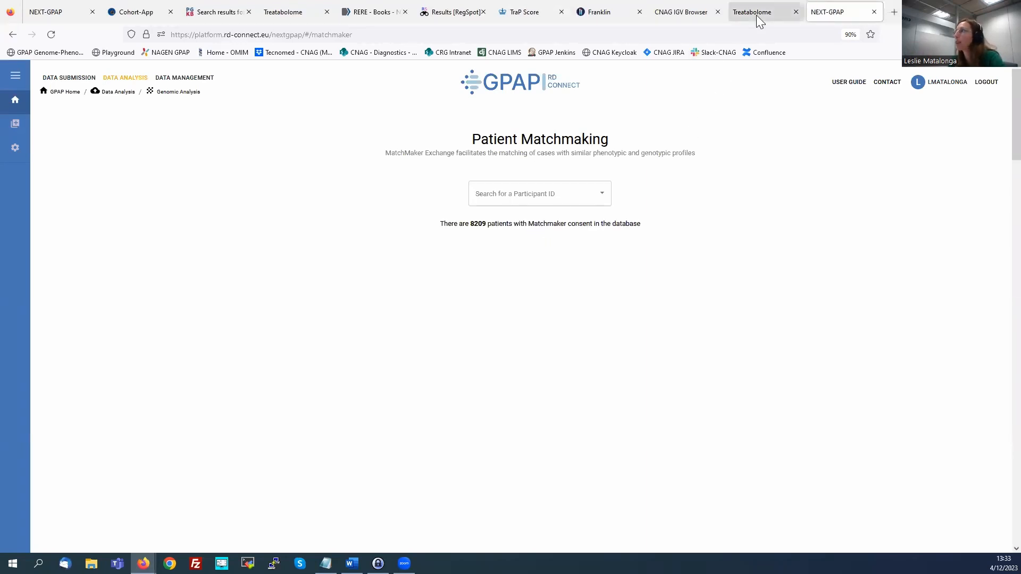
# Choose the first listed participant for matchmaking, review the request's candidate gene and HPO terms, and submit it to the RD-Connect endpoint.
pyautogui.click(602, 195)
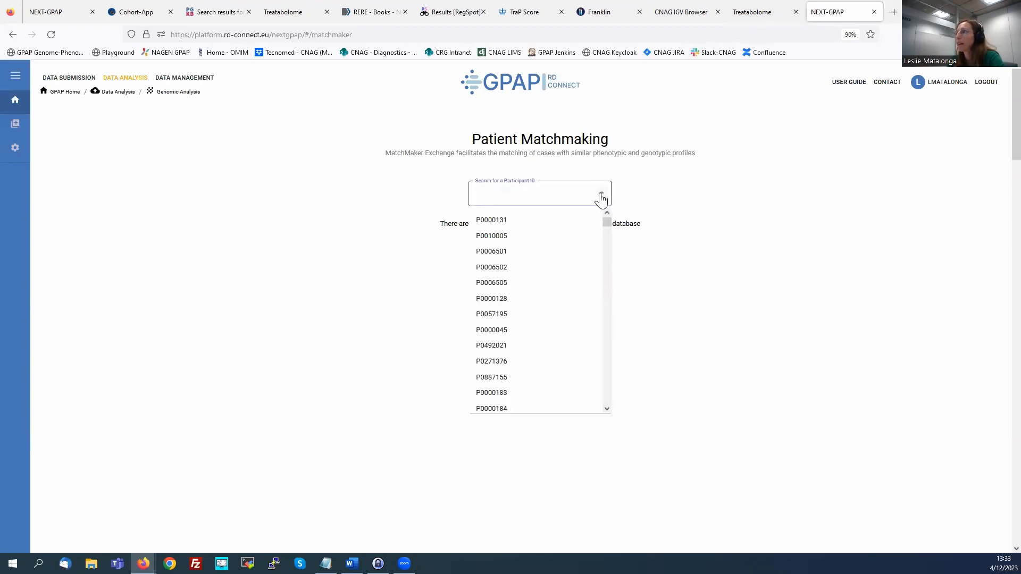
pyautogui.click(494, 222)
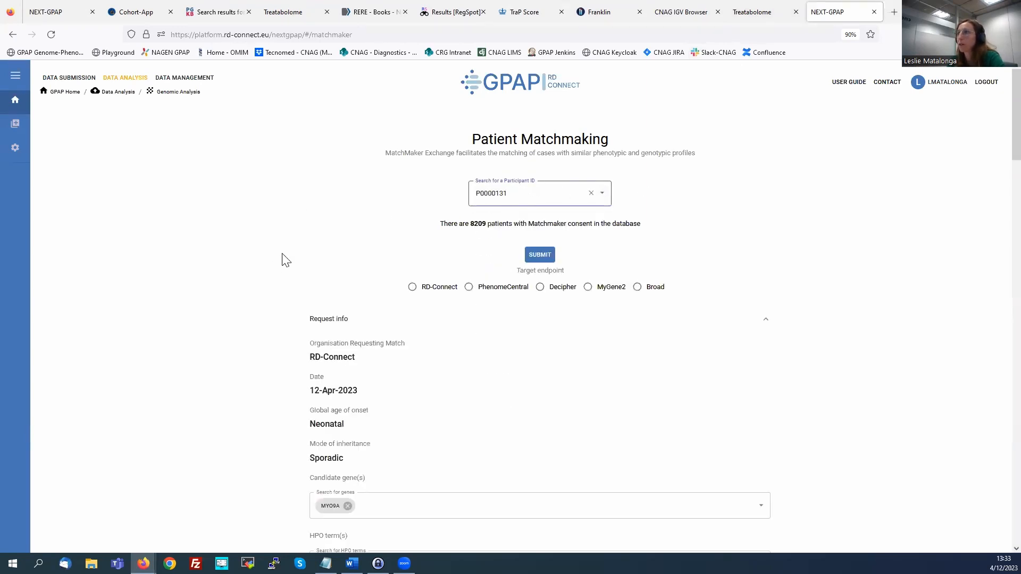
pyautogui.scroll(-2, 250, 302)
pyautogui.scroll(-3, 247, 299)
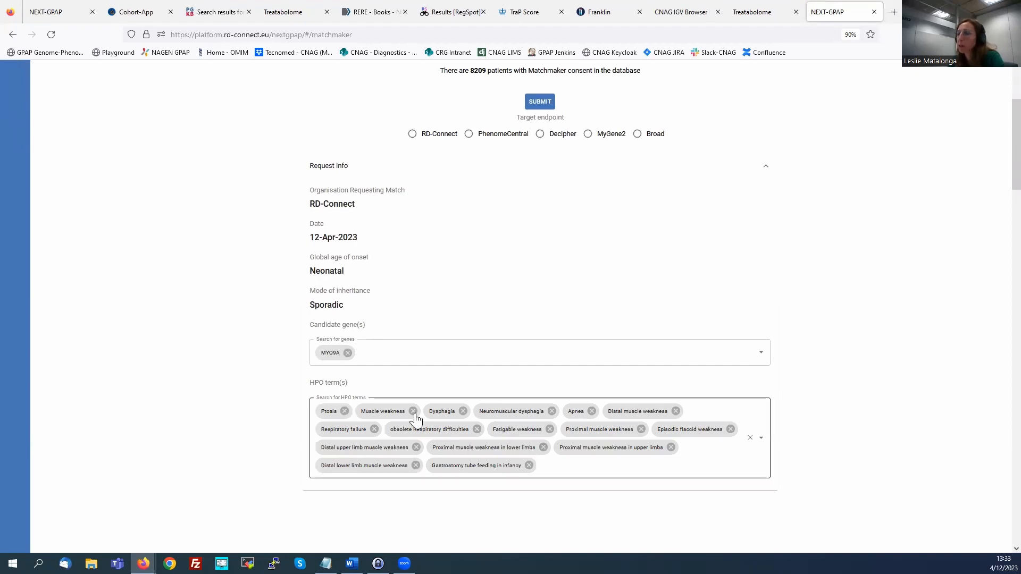
pyautogui.scroll(2, 264, 381)
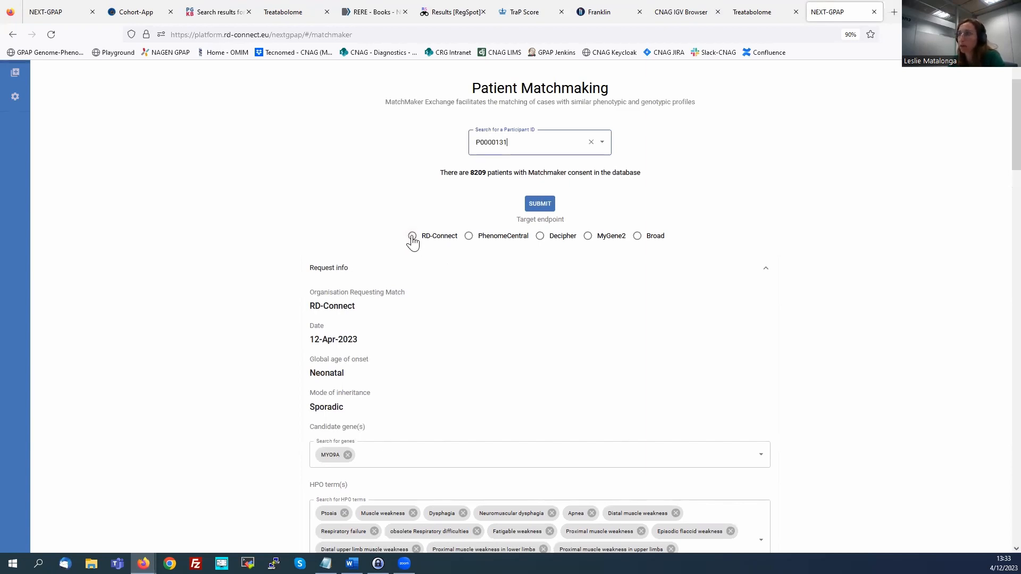
pyautogui.click(412, 237)
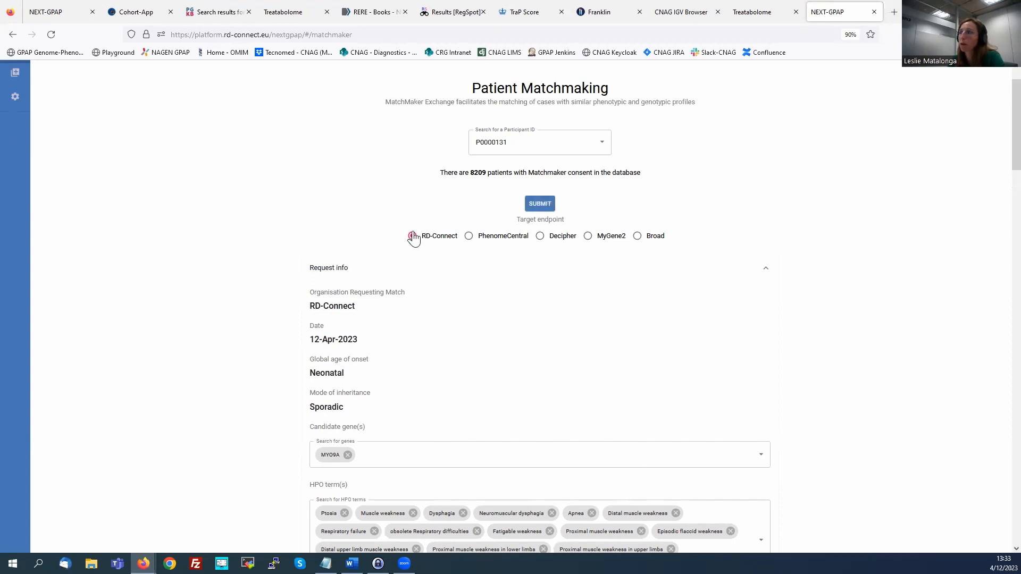
pyautogui.click(543, 205)
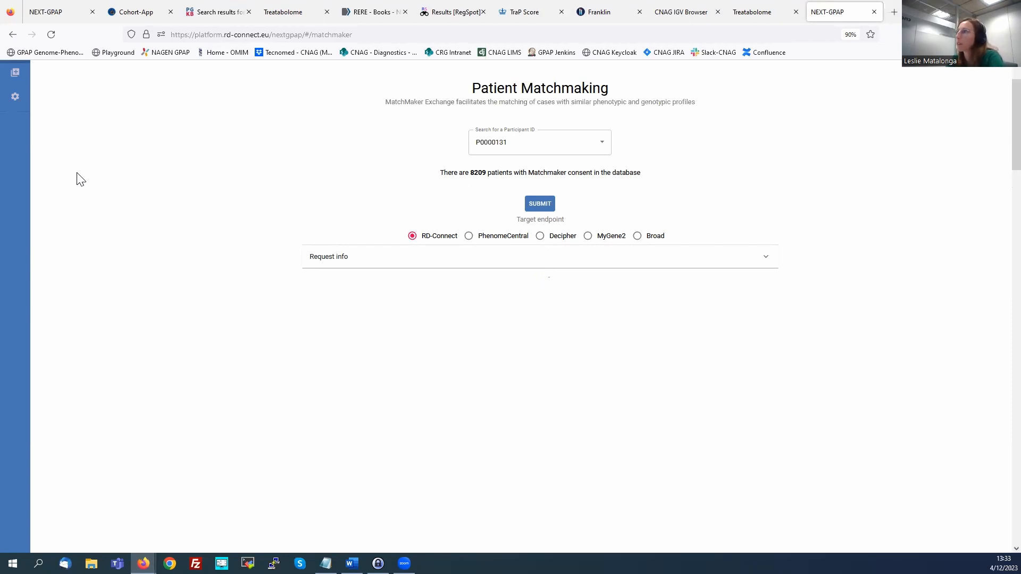
# Review the matched patients with their phenotypes and genes, highlighting the score of the first match.
pyautogui.scroll(2, 292, 176)
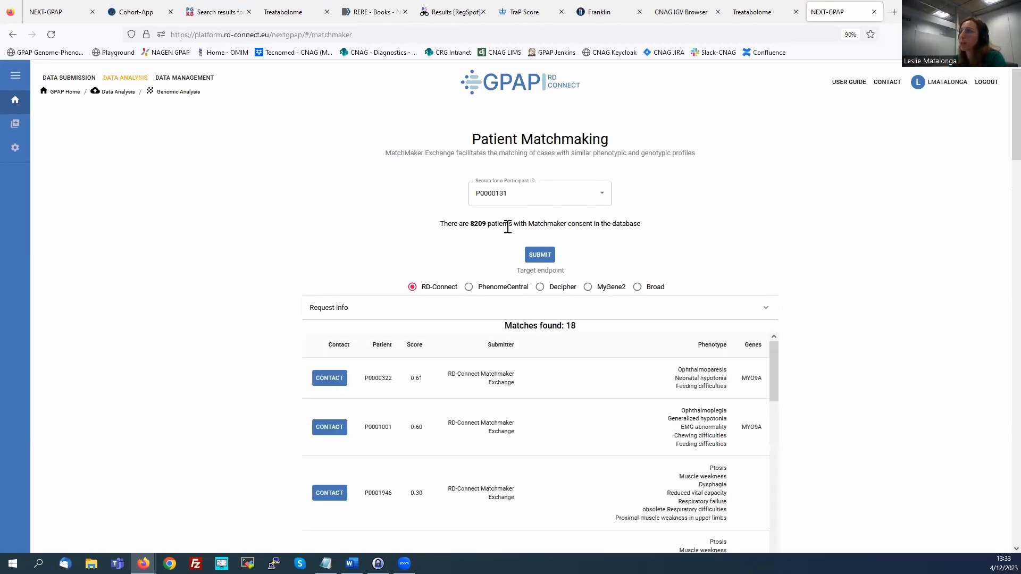
pyautogui.scroll(-1, 235, 254)
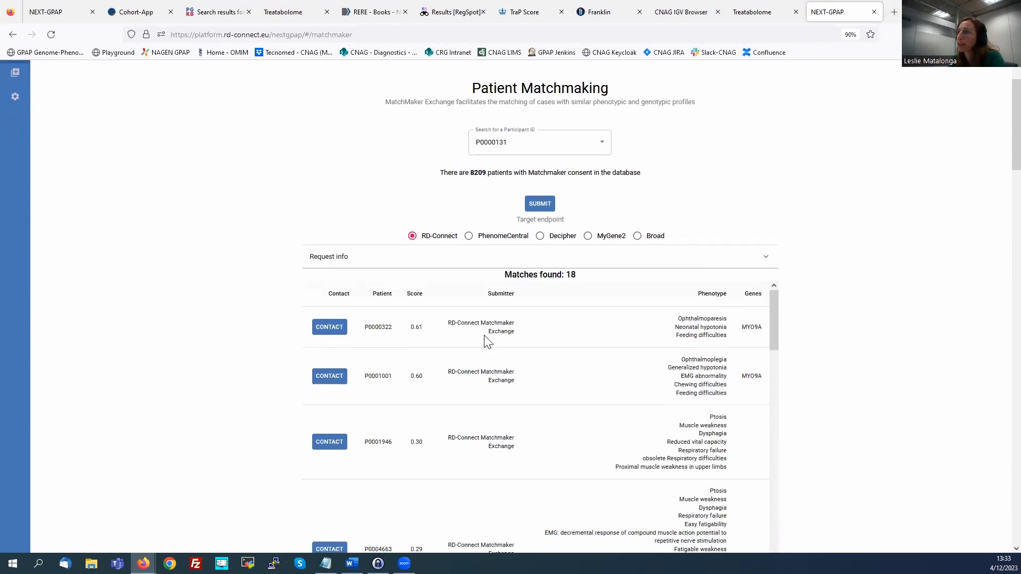
pyautogui.doubleClick(416, 327)
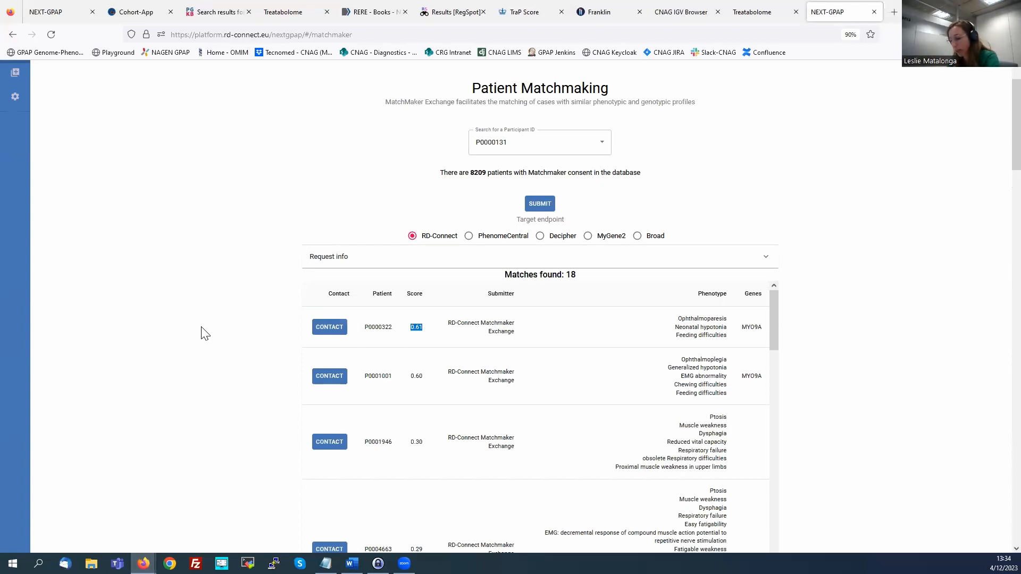
pyautogui.scroll(1, 205, 334)
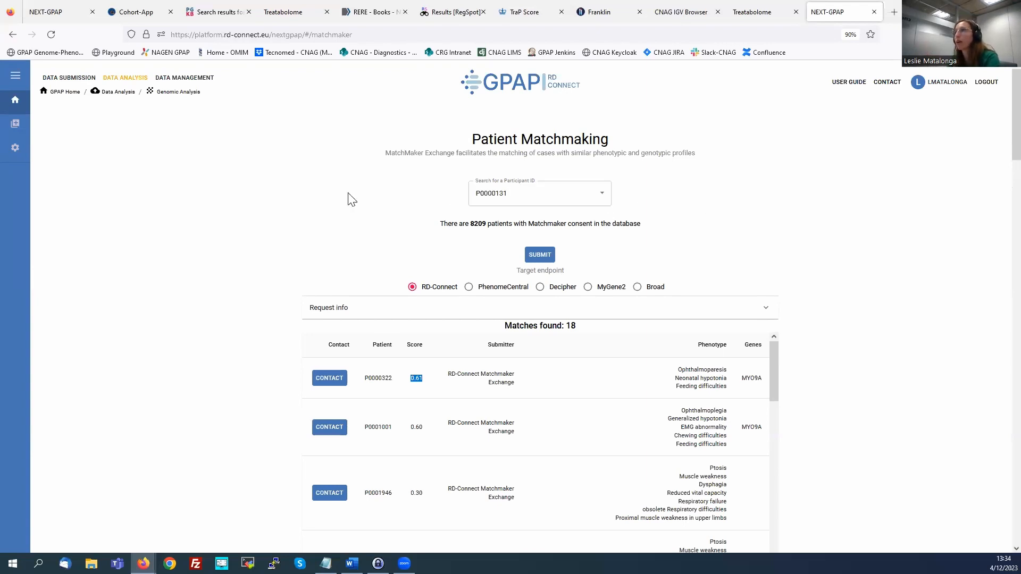
# Return to the playground site, open the webinar SolveRD study and show the PhenoStore summary of its index participant Case15C.
pyautogui.click(49, 10)
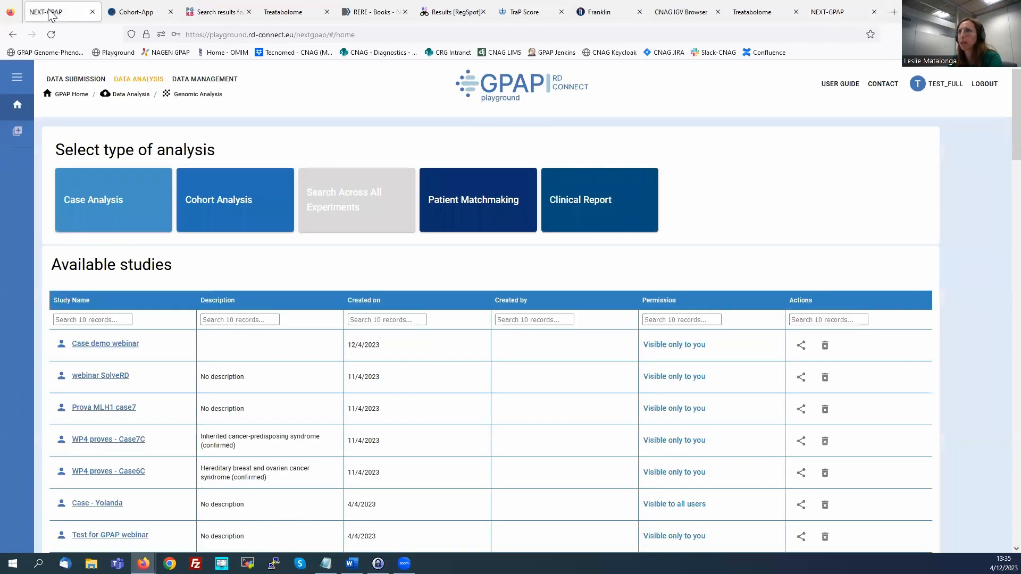
pyautogui.click(89, 377)
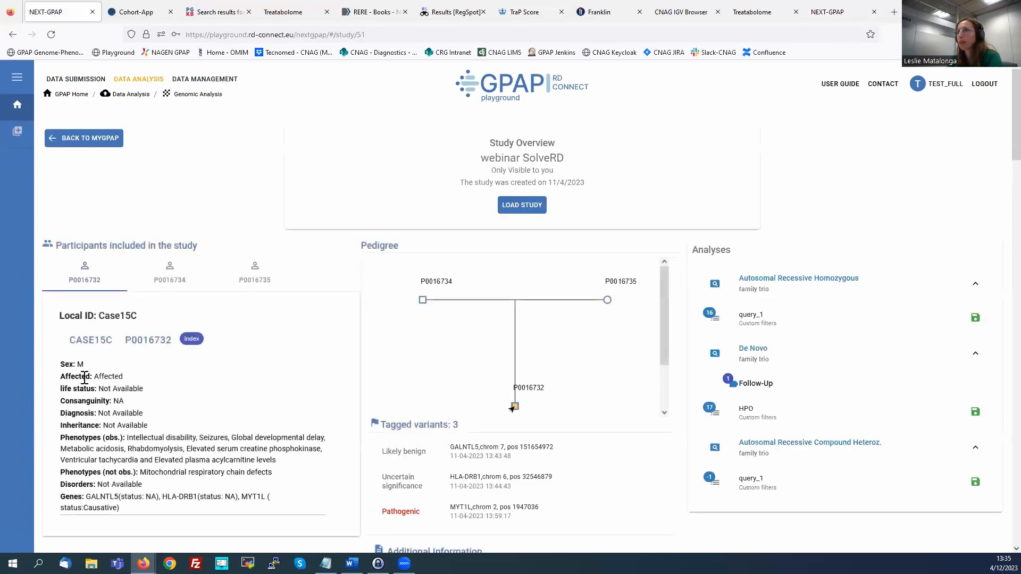
pyautogui.click(150, 346)
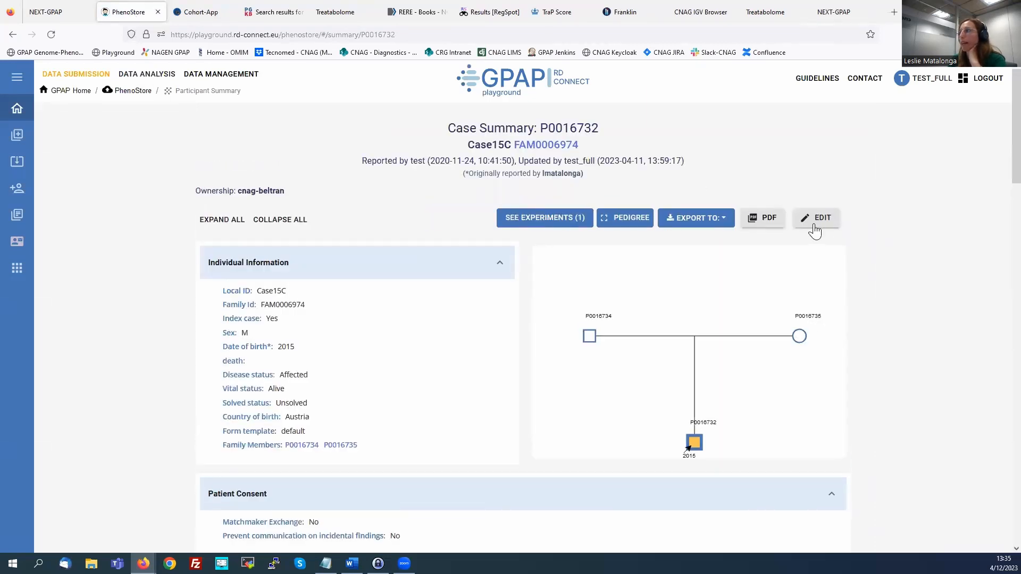
# Edit the Case15C record's patient consent, setting Matchmaker Exchange to Yes, and update the case.
pyautogui.click(817, 227)
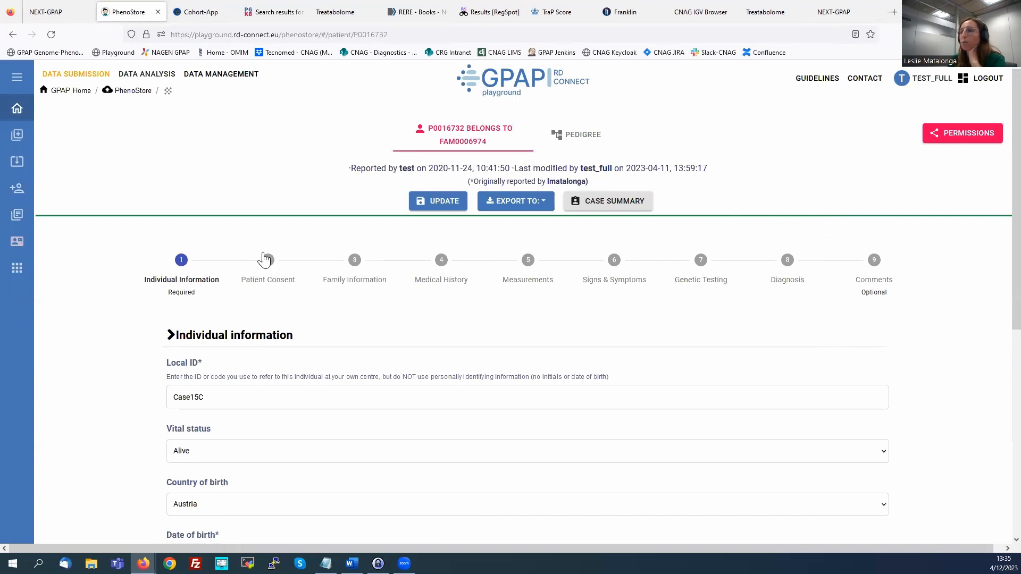
pyautogui.click(267, 280)
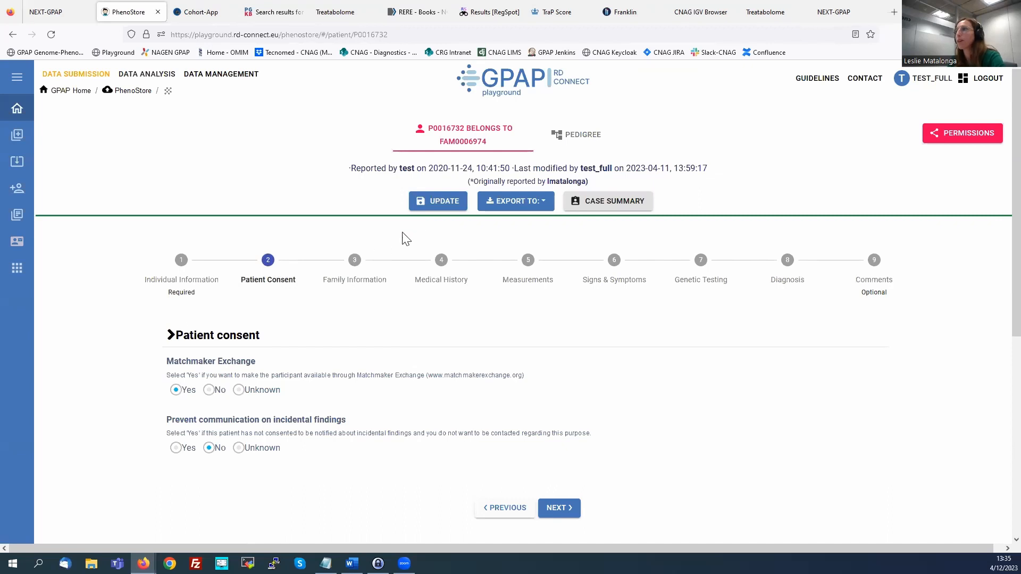
pyautogui.click(429, 207)
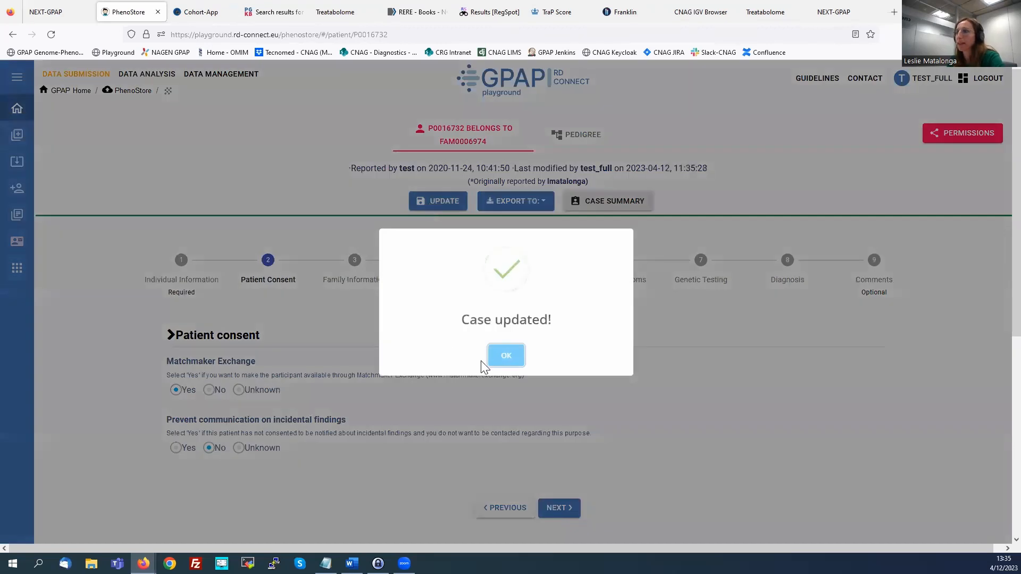
pyautogui.click(511, 365)
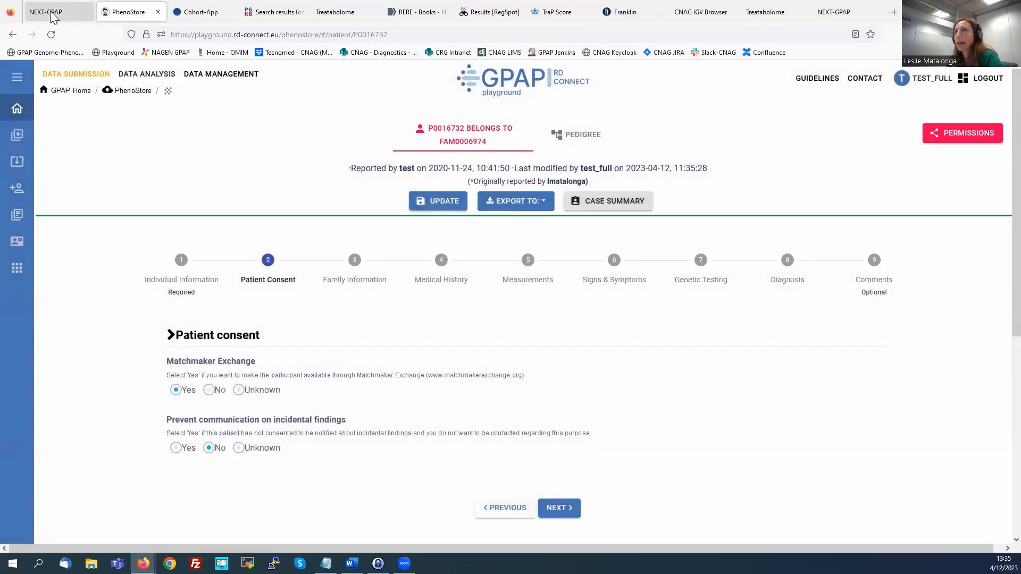
# Go back from the study overview to the analysis home page and open the Clinical Report module.
pyautogui.click(54, 18)
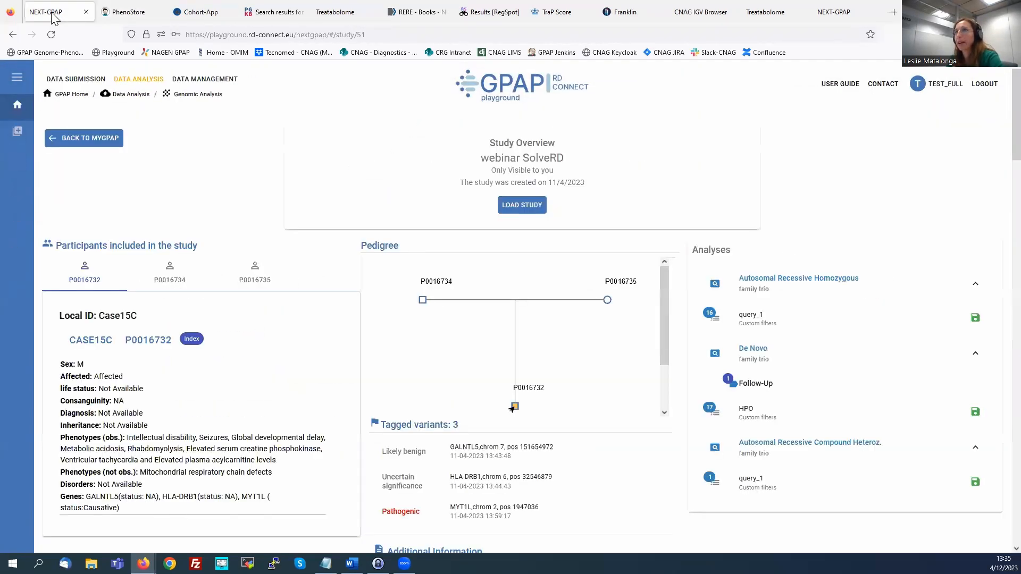
pyautogui.click(17, 104)
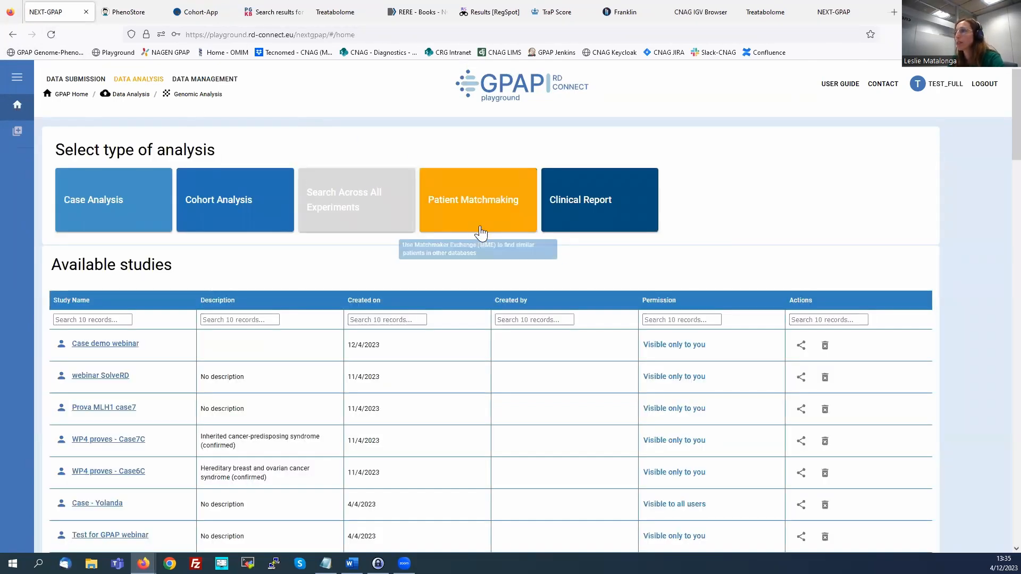
pyautogui.click(591, 207)
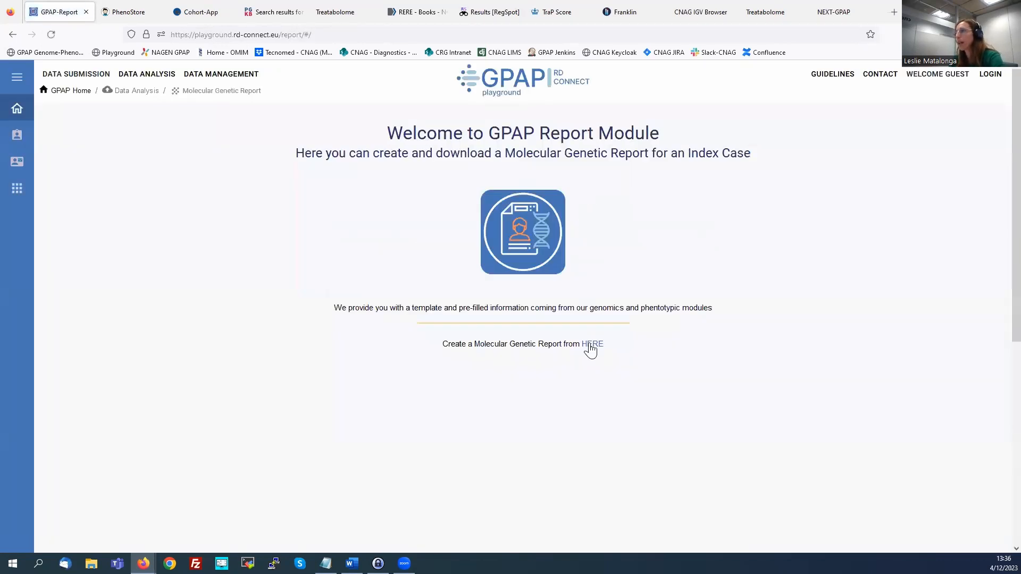
# Start a molecular genetic report and select participant Case15C by Local Participant ID.
pyautogui.click(591, 346)
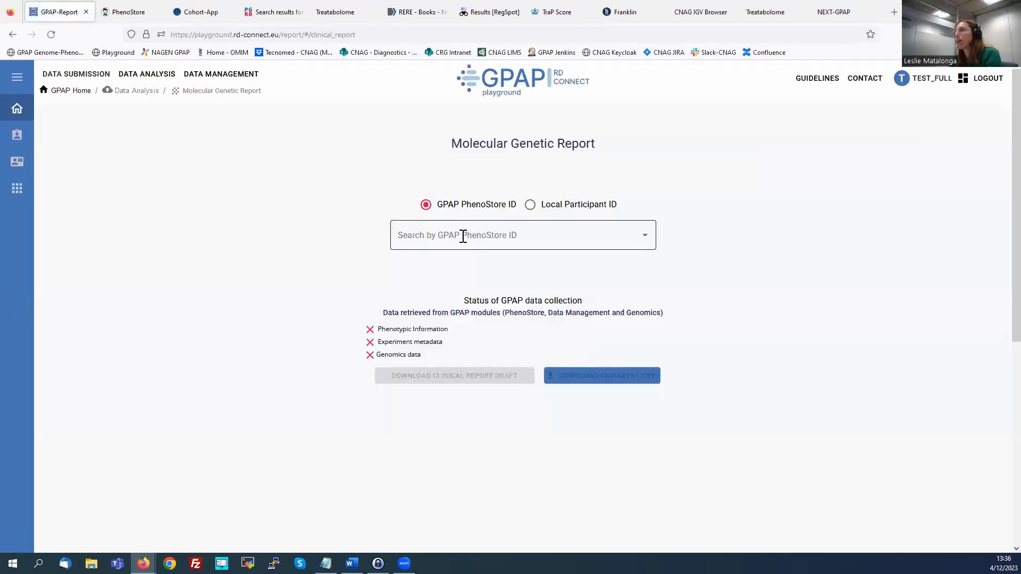
pyautogui.click(488, 238)
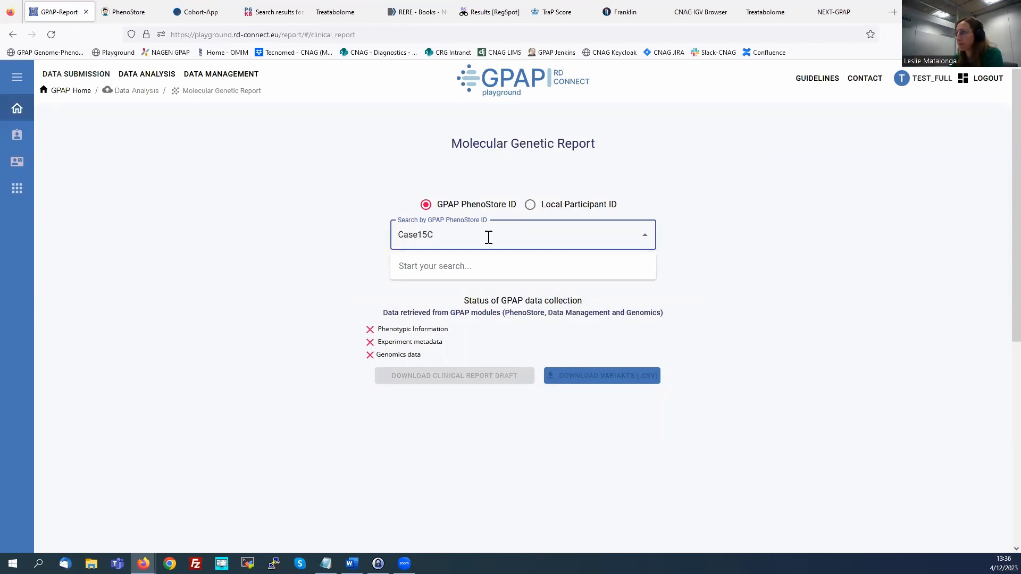
pyautogui.click(530, 205)
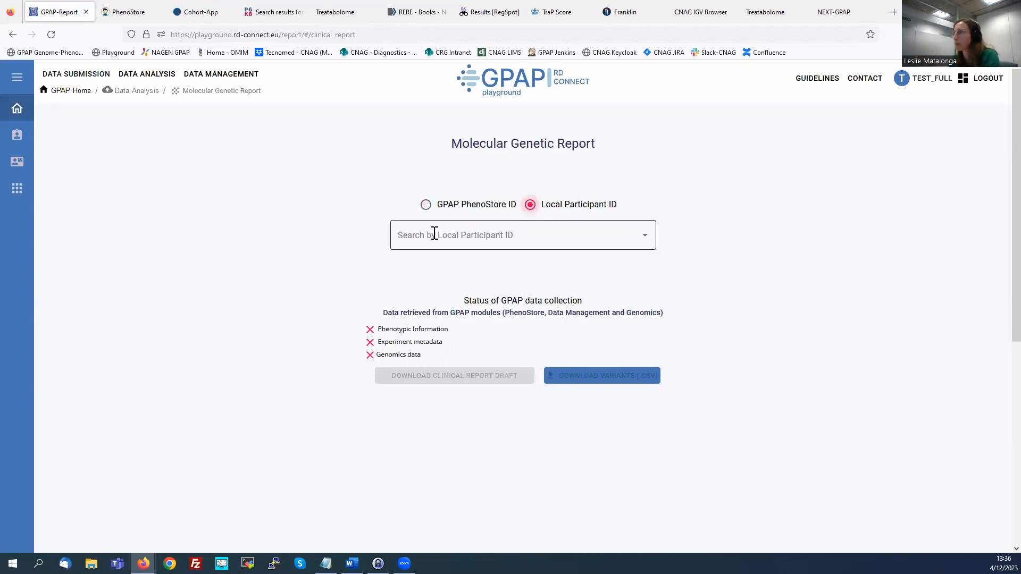
pyautogui.click(433, 234)
pyautogui.write('Case')
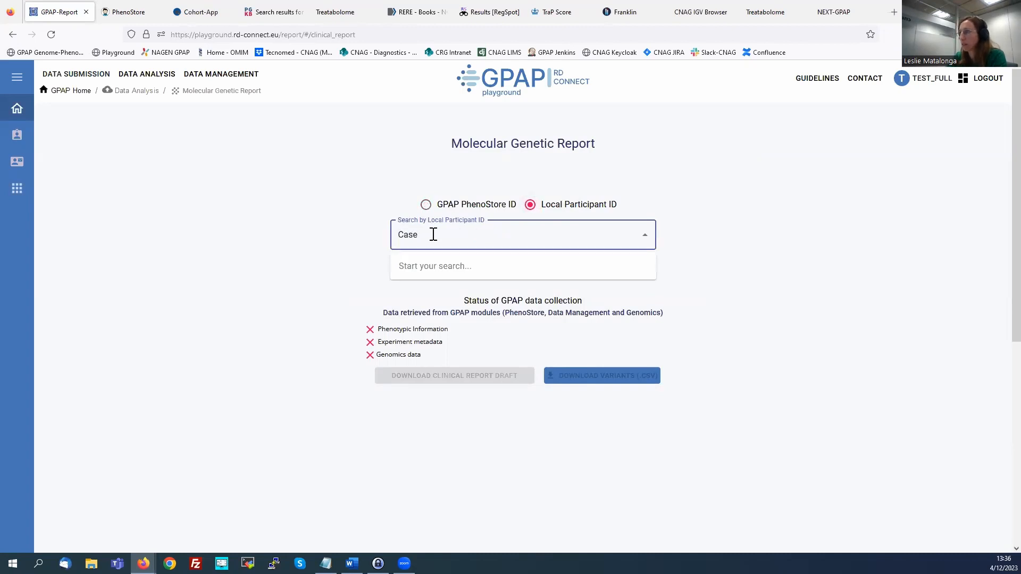
pyautogui.write('15')
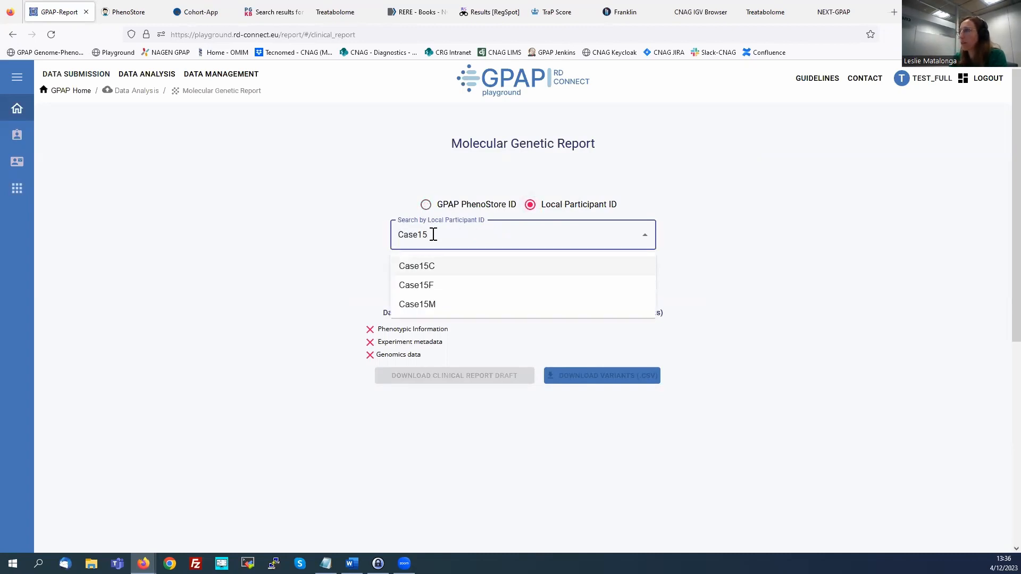
pyautogui.click(422, 266)
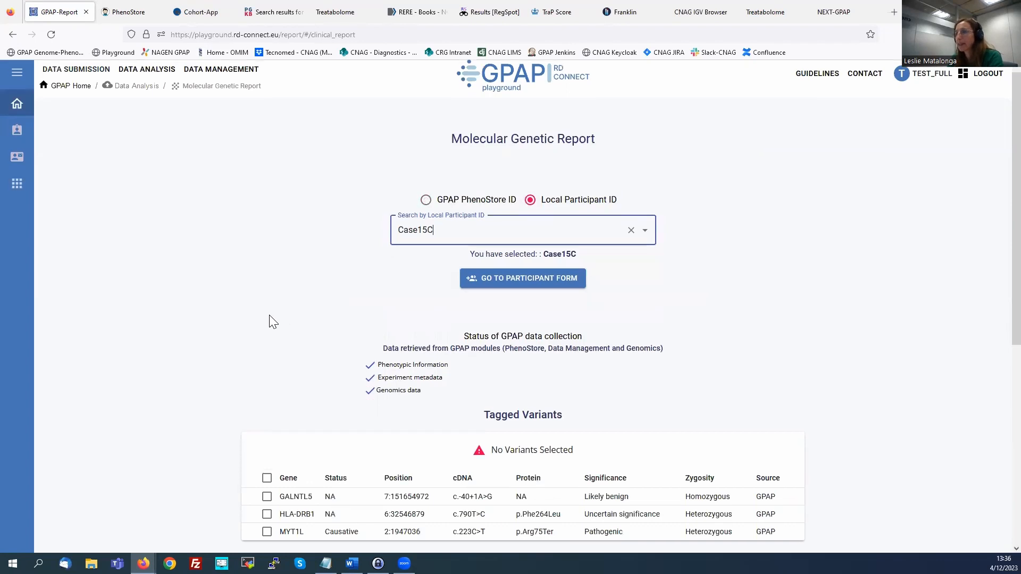
# Select the causative MYT1L variant for the report, then download the clinical report draft and open it in Word.
pyautogui.scroll(-2, 269, 319)
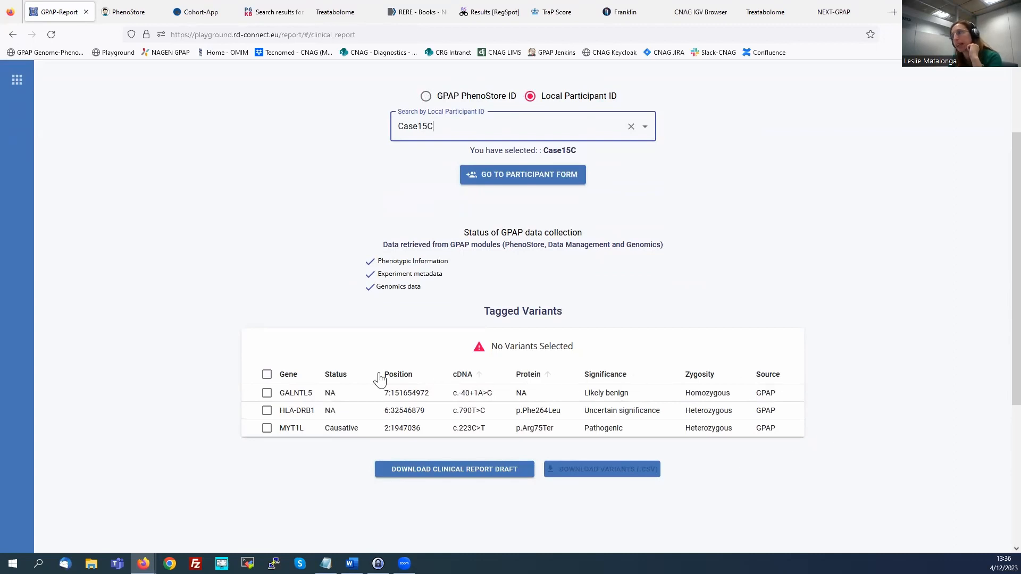
pyautogui.click(266, 429)
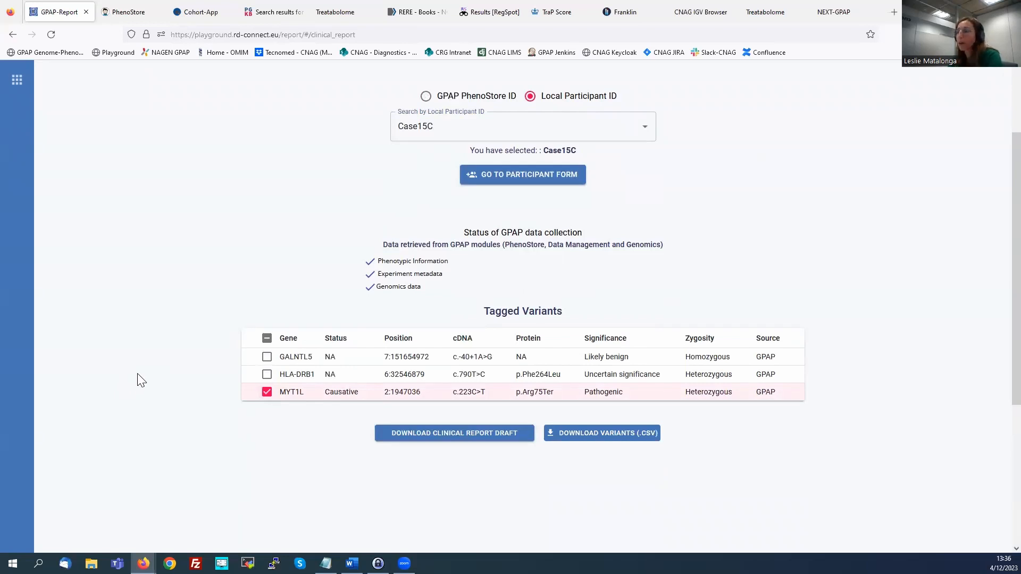
pyautogui.click(431, 437)
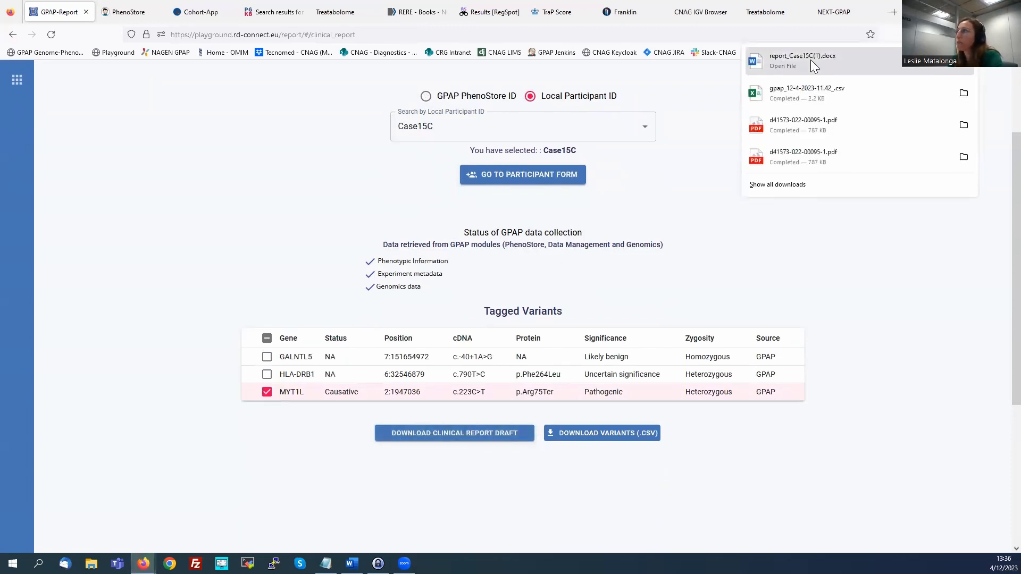
pyautogui.click(811, 60)
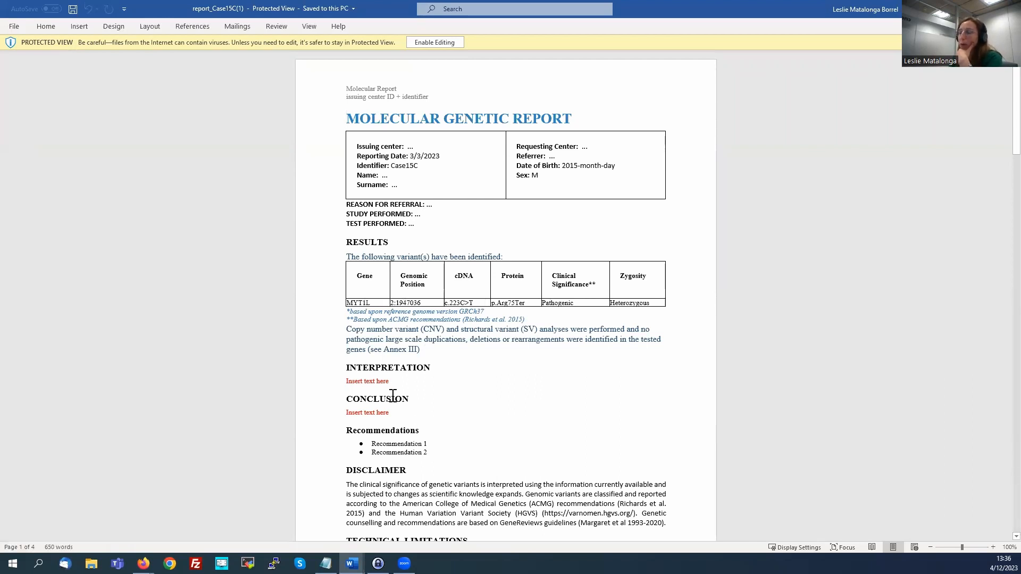
# Review the report draft from the results and interpretation sections through the annexes on clinical record, methodology, quality control and variant metrics.
pyautogui.scroll(-5, 392, 397)
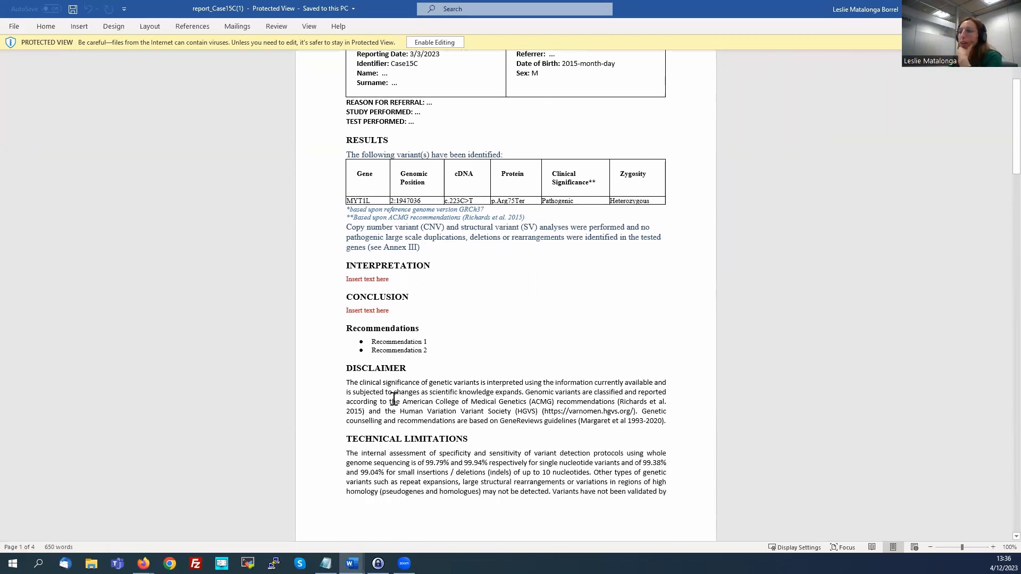
pyautogui.scroll(-11, 394, 399)
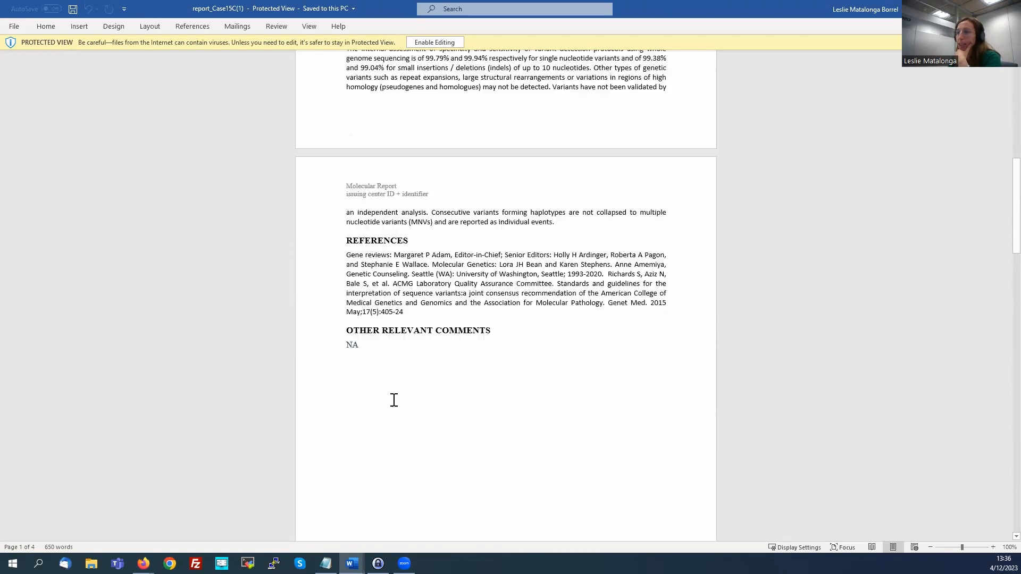
pyautogui.scroll(-8, 391, 401)
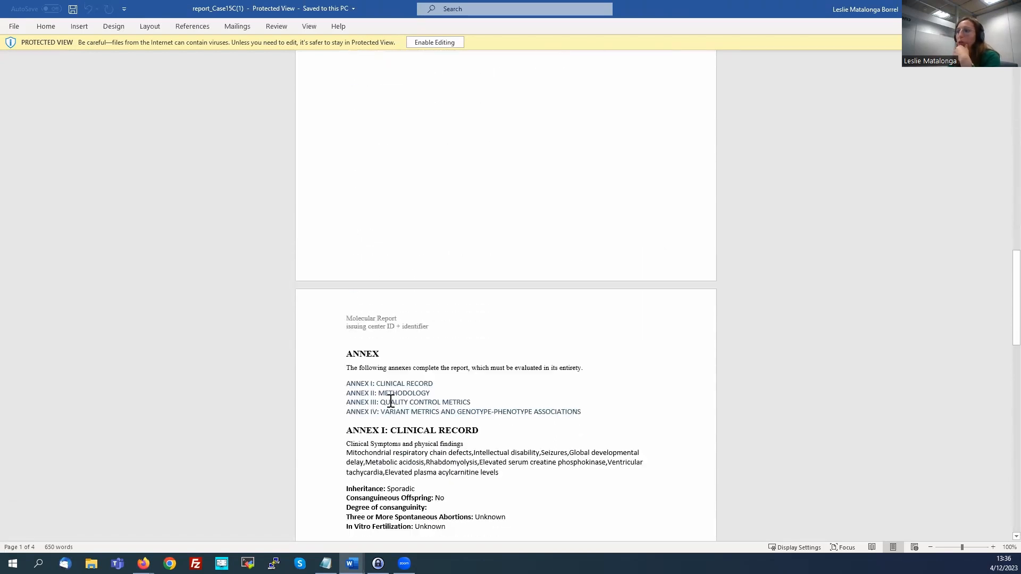
pyautogui.scroll(-4, 391, 401)
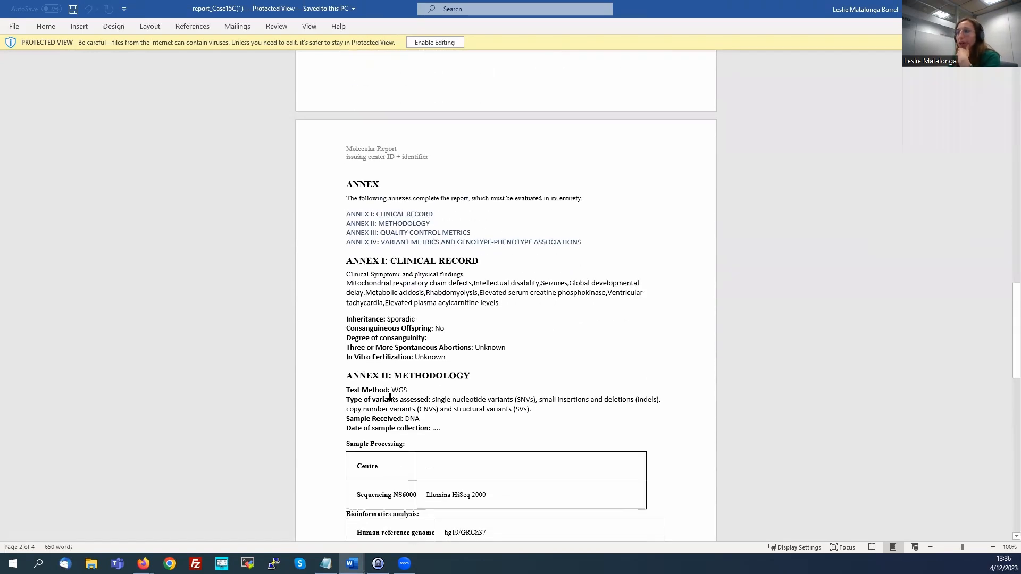
pyautogui.scroll(-2, 378, 405)
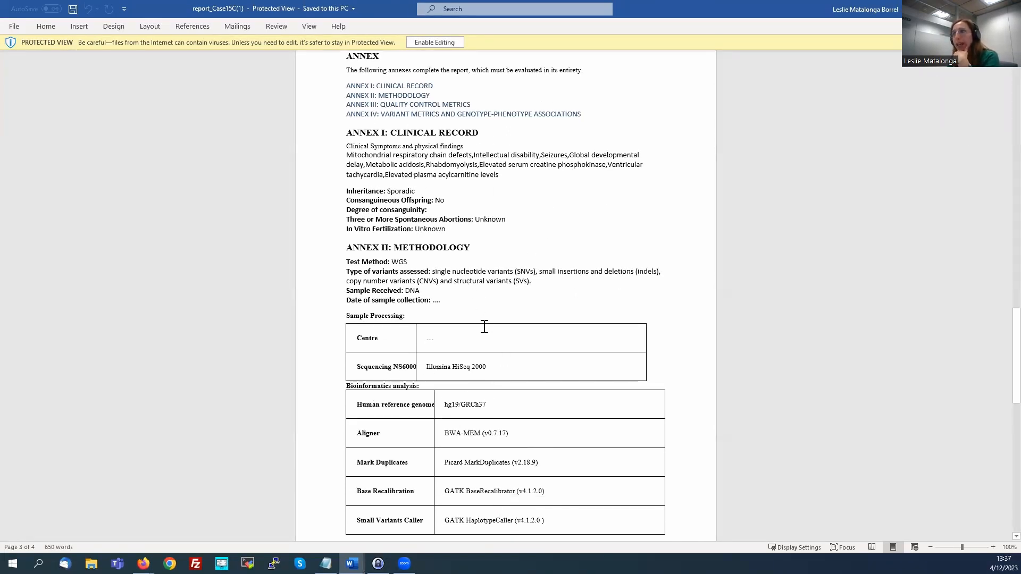
pyautogui.scroll(-9, 484, 326)
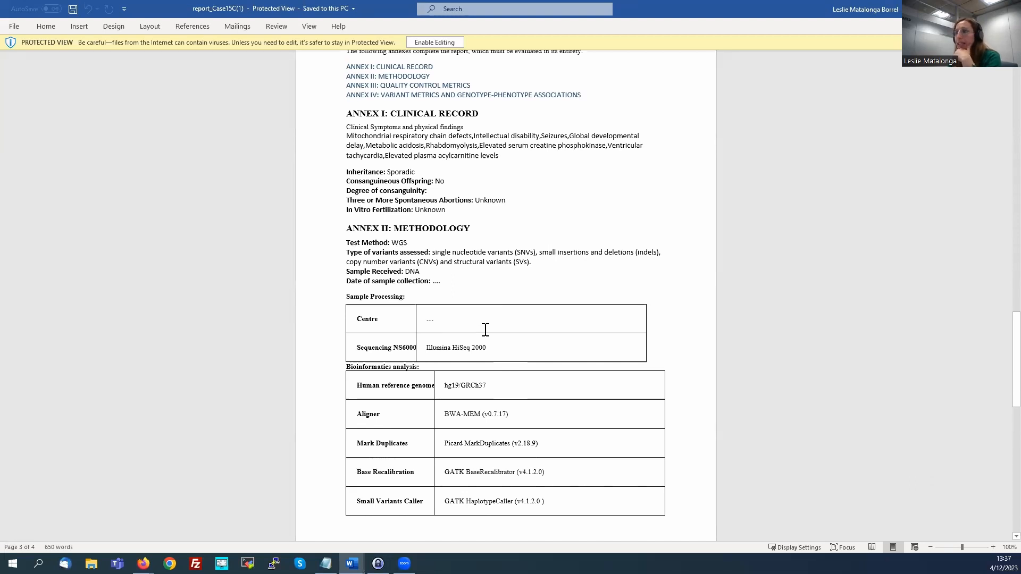
pyautogui.scroll(-2, 485, 330)
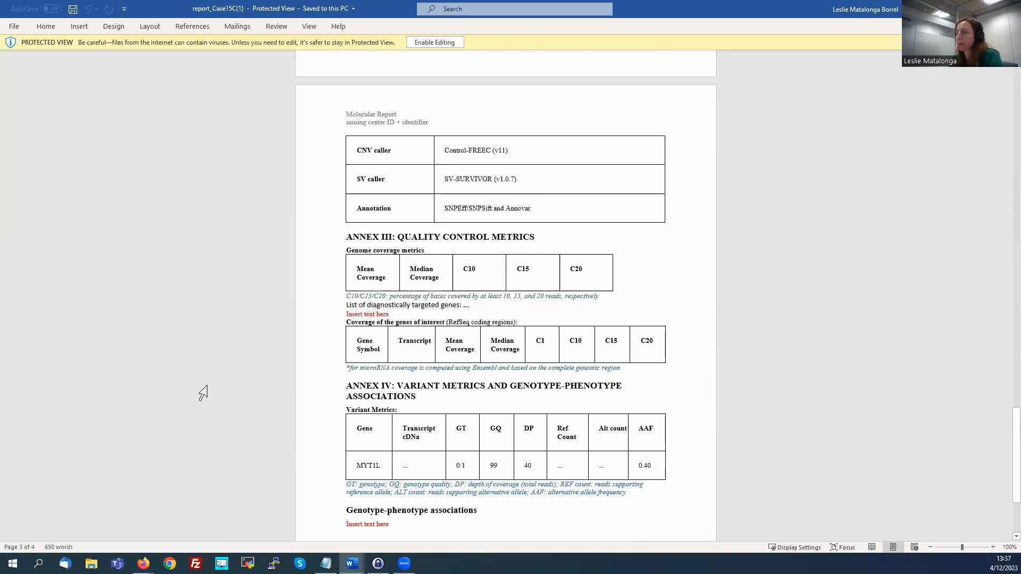
# Return to the report page in Firefox, export the selected variant as CSV and check its interpretation entry in Excel.
pyautogui.moveTo(144, 563)
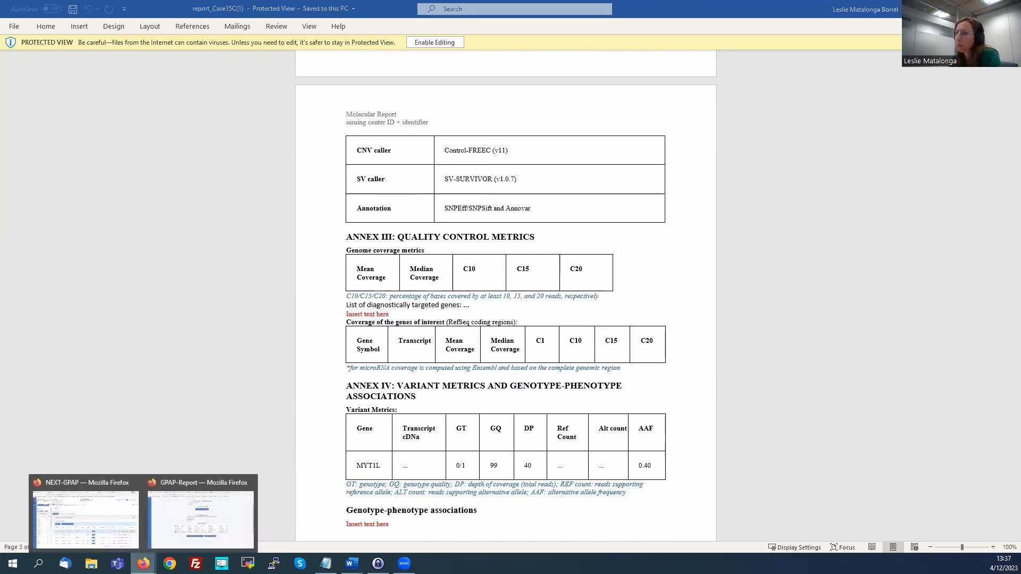
pyautogui.click(173, 524)
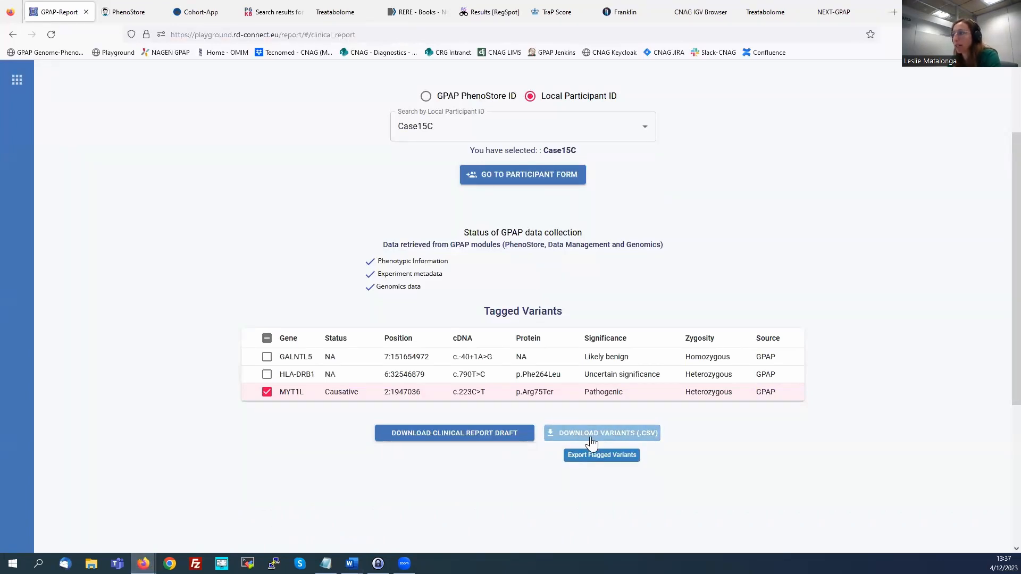
pyautogui.click(618, 439)
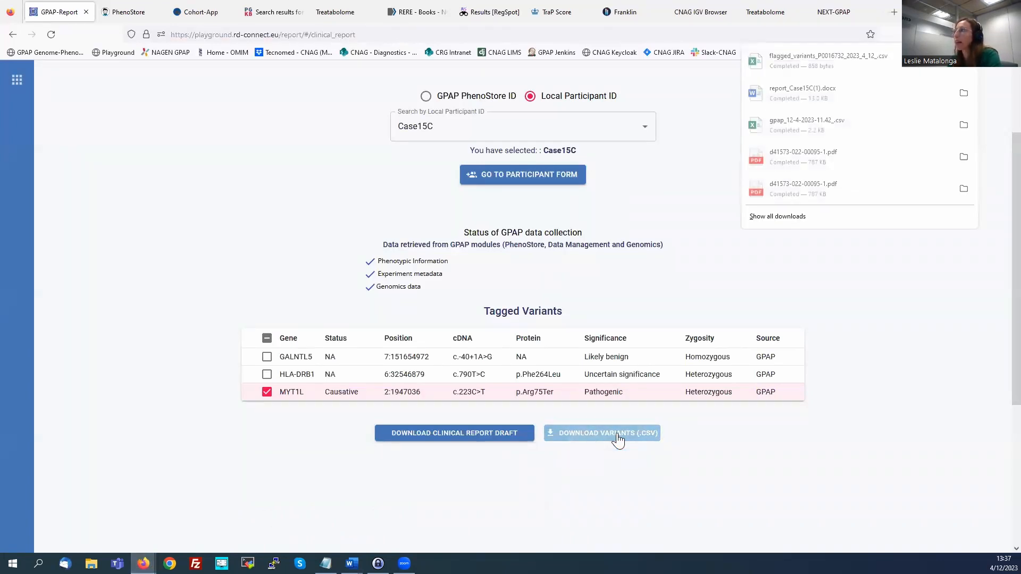
pyautogui.click(812, 64)
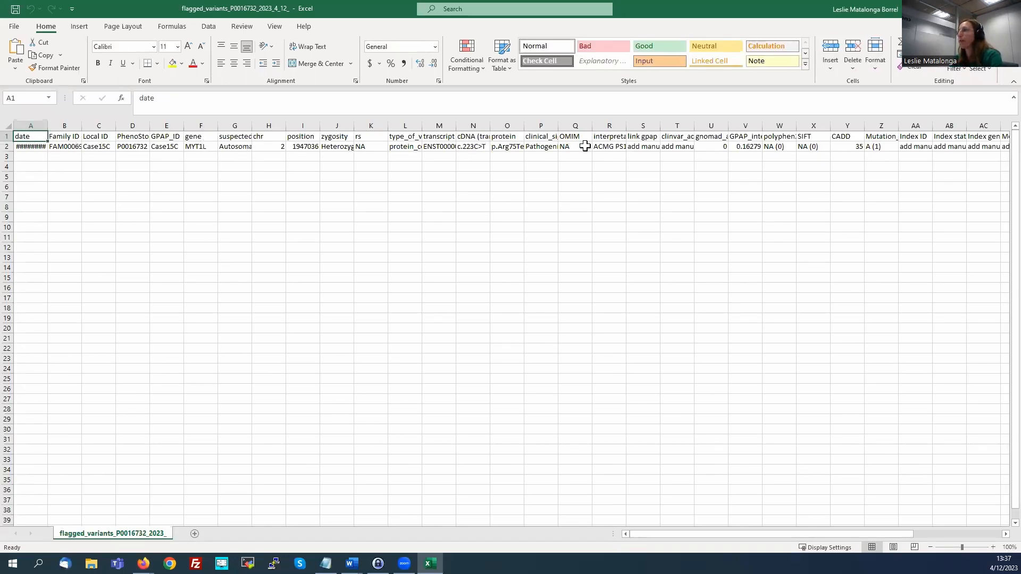
pyautogui.click(608, 146)
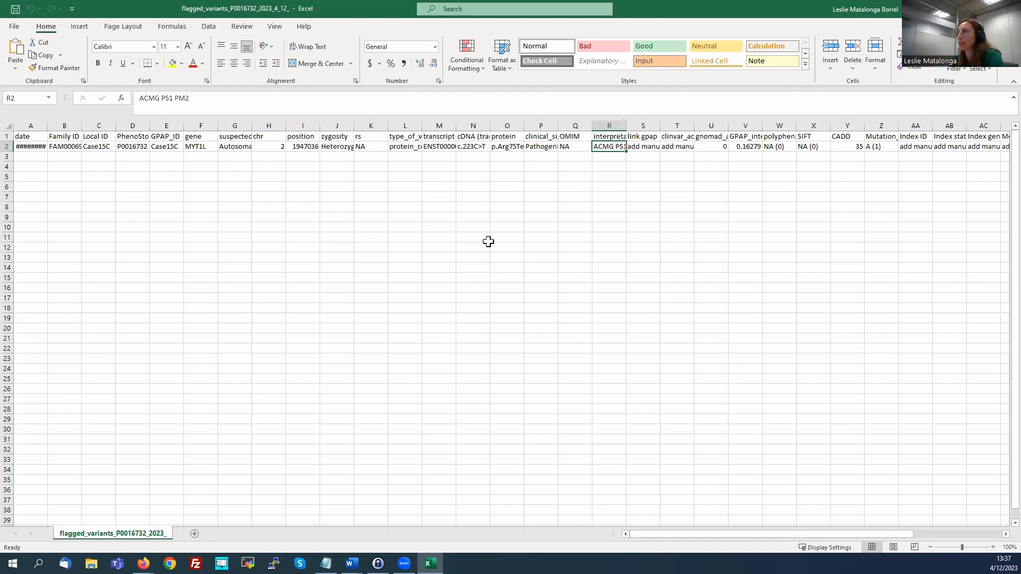
pyautogui.hotkey('ctrl', 'w')
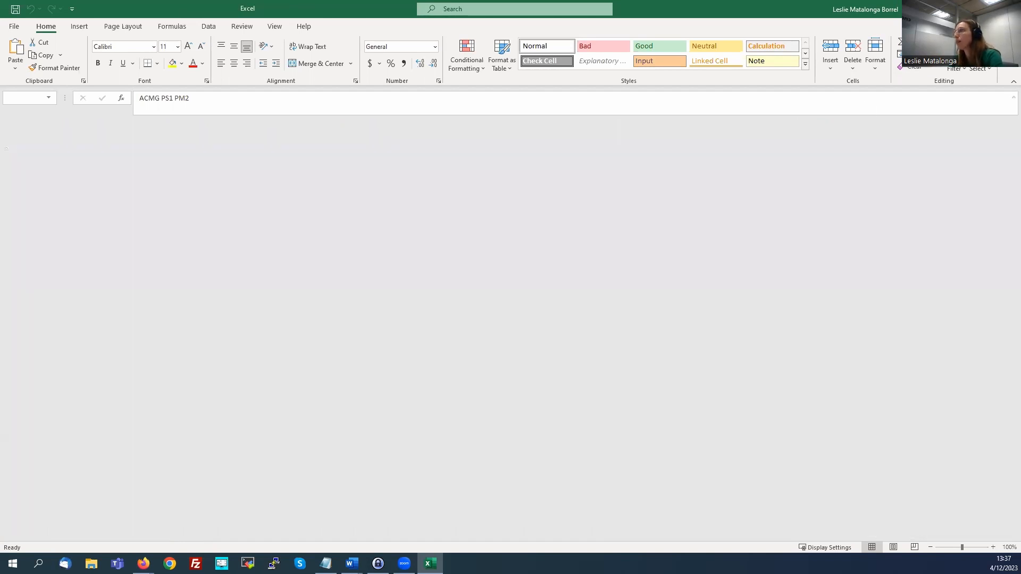
# Switch back to the report page in Firefox and go to the report module's home page.
pyautogui.moveTo(143, 564)
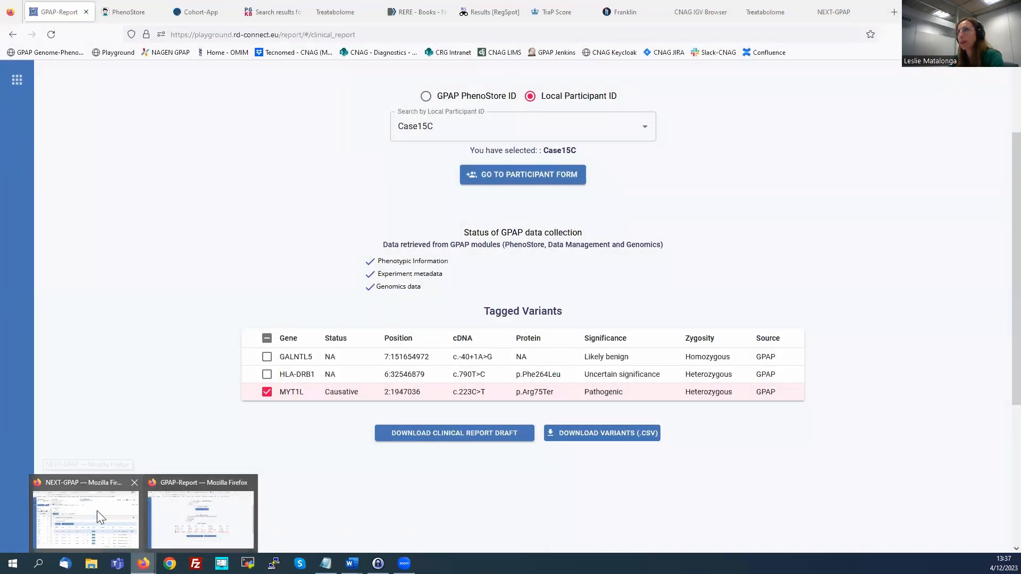
pyautogui.scroll(3, 147, 240)
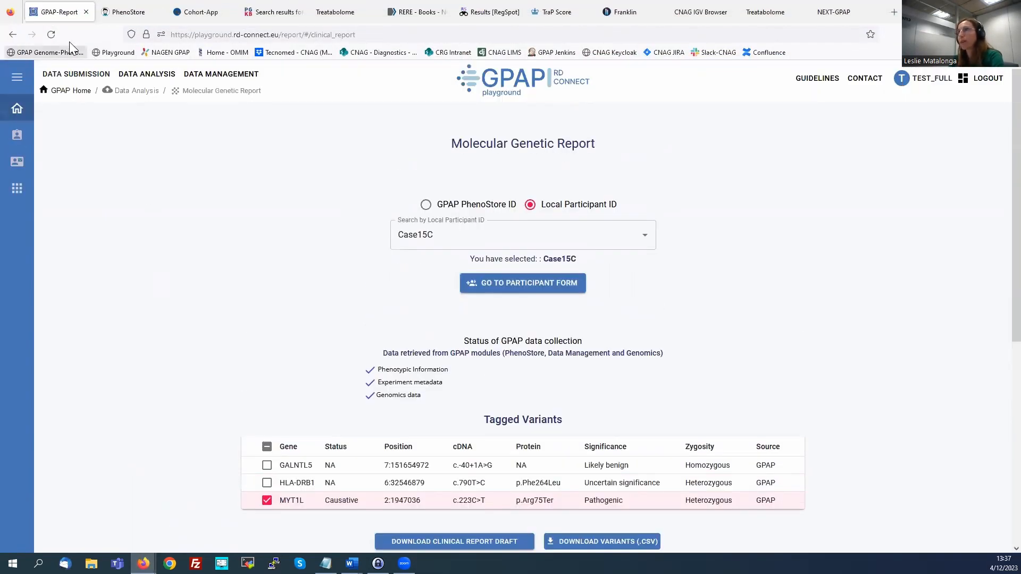
pyautogui.click(17, 77)
pyautogui.click(17, 109)
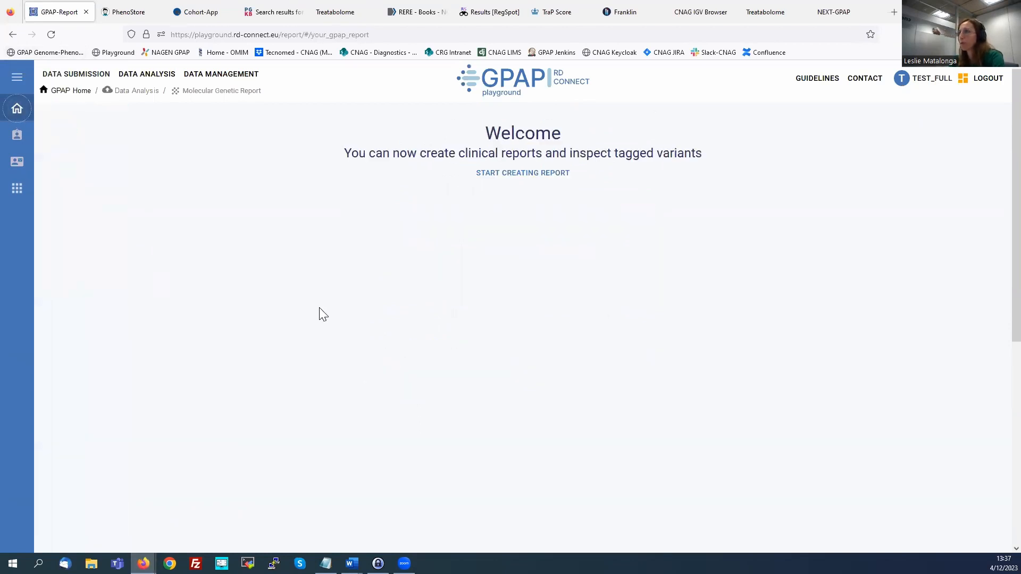
pyautogui.moveTo(18, 109)
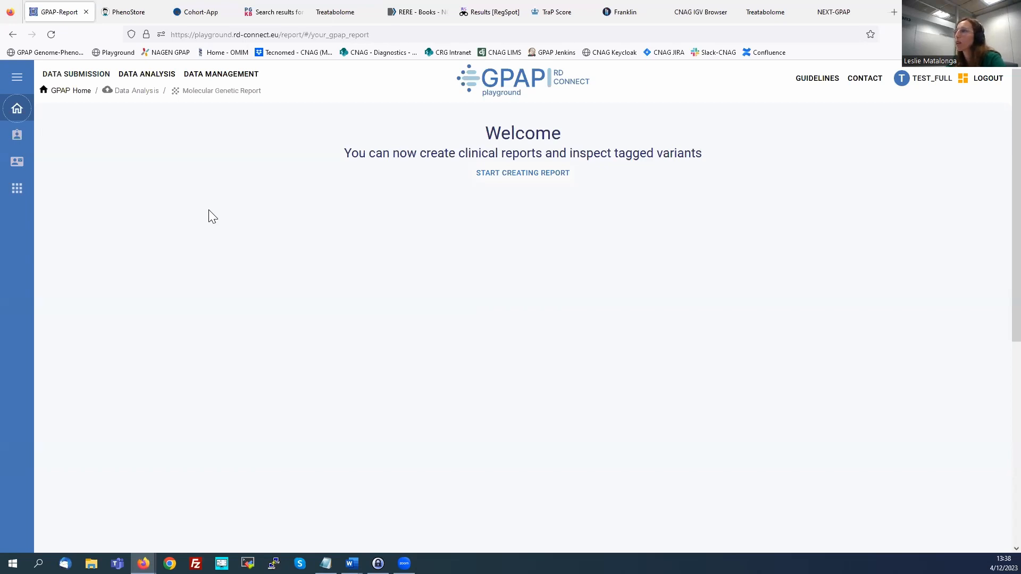
# Load the Genomic Analysis module's welcome page at playground.rd-connect.eu/nextgpap/.
pyautogui.click(284, 34)
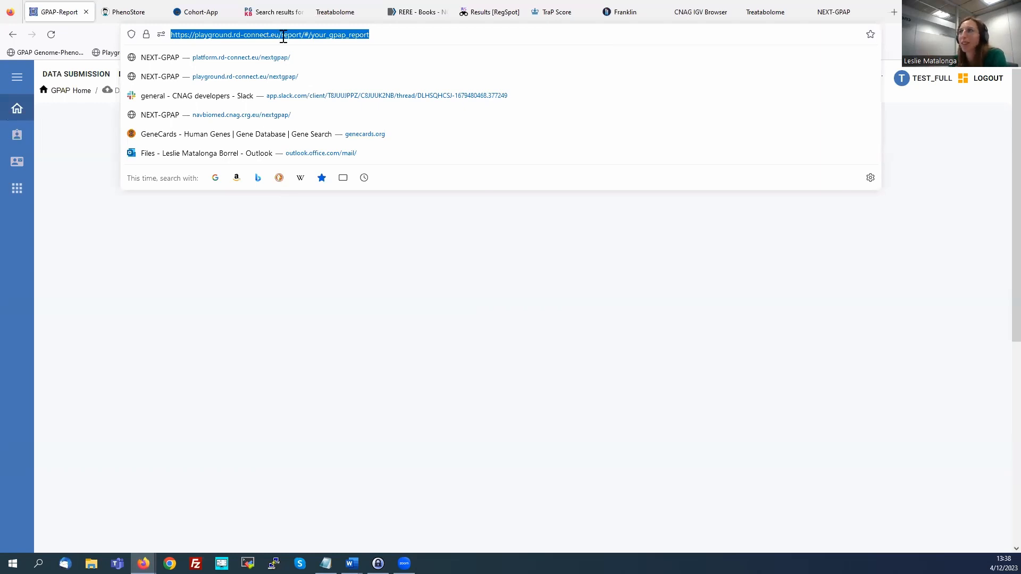
pyautogui.click(365, 35)
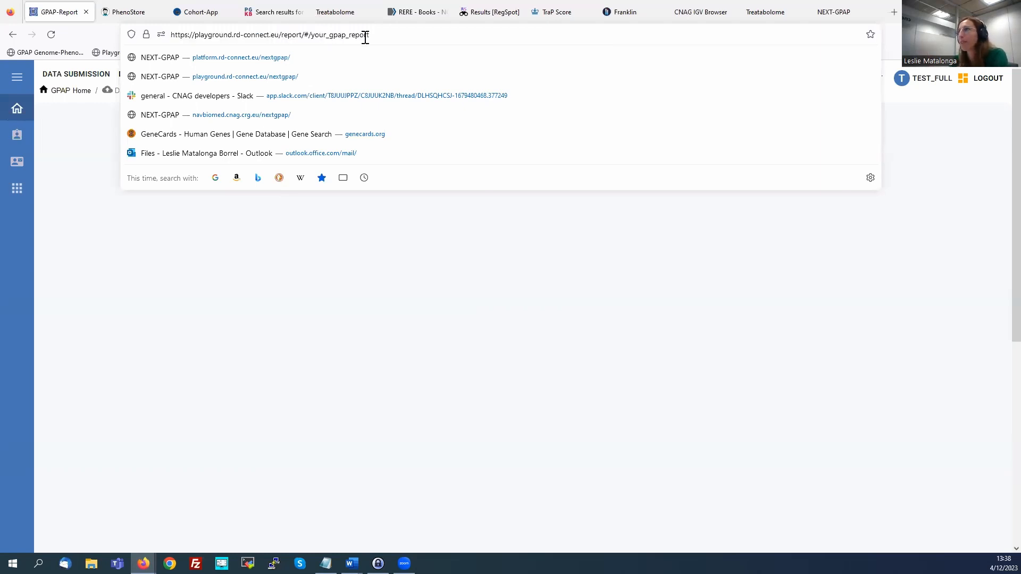
pyautogui.moveTo(376, 35); pyautogui.dragTo(282, 35)
pyautogui.write('nex')
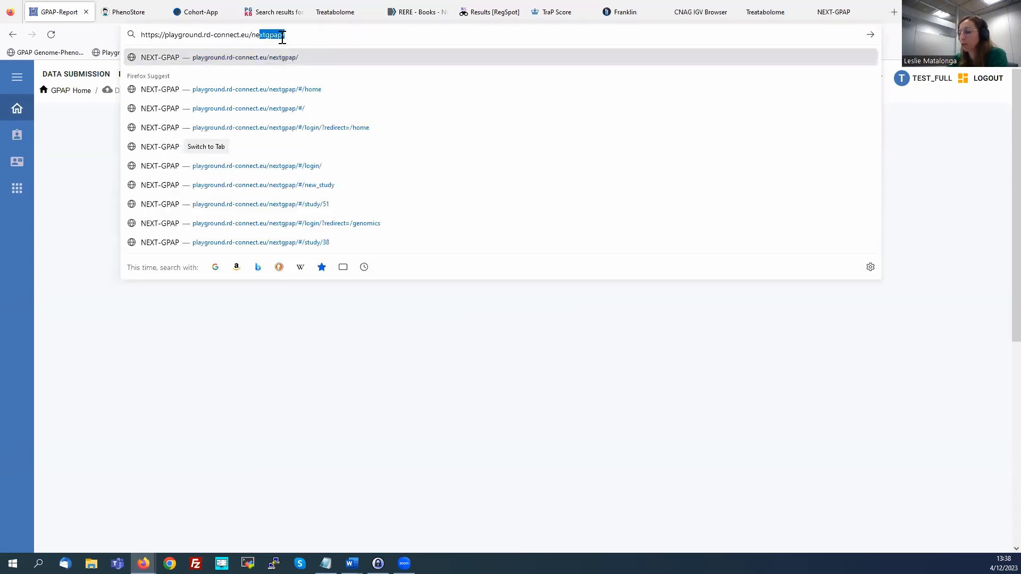
pyautogui.press('Return')
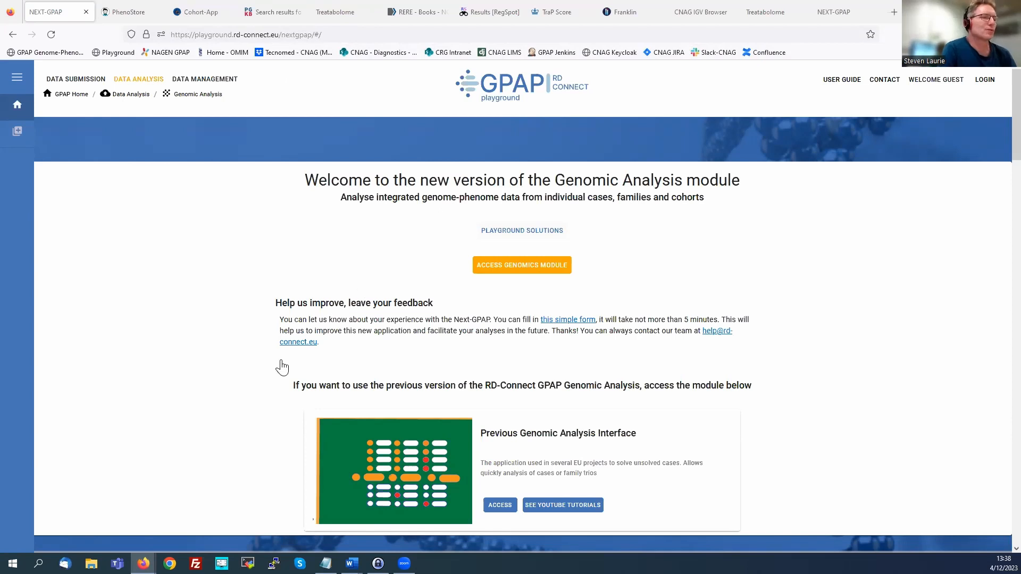
pyautogui.scroll(-1, 245, 379)
pyautogui.scroll(1, 245, 379)
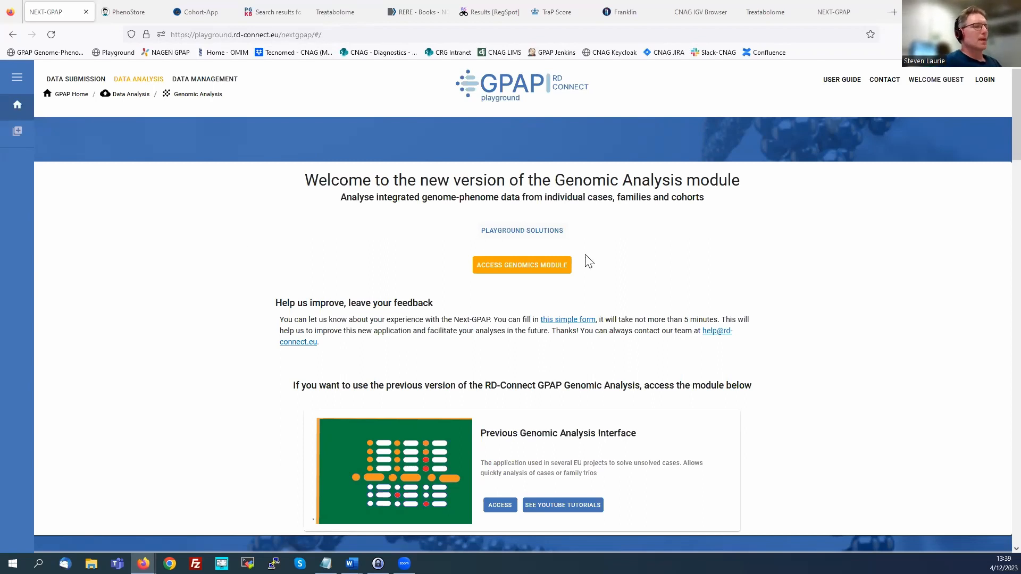
# Access the genomics module and open Patient Matchmaking.
pyautogui.click(519, 268)
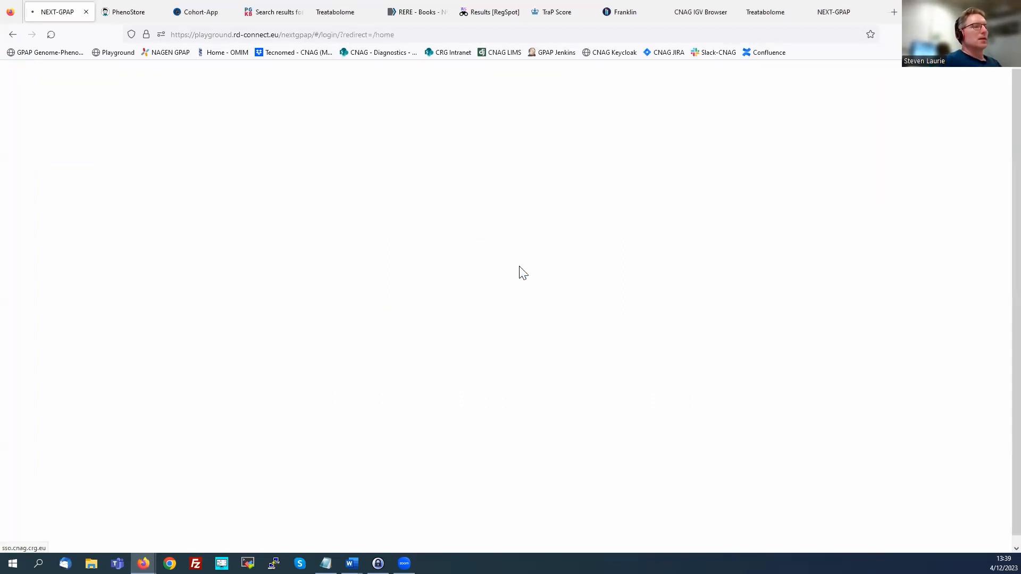
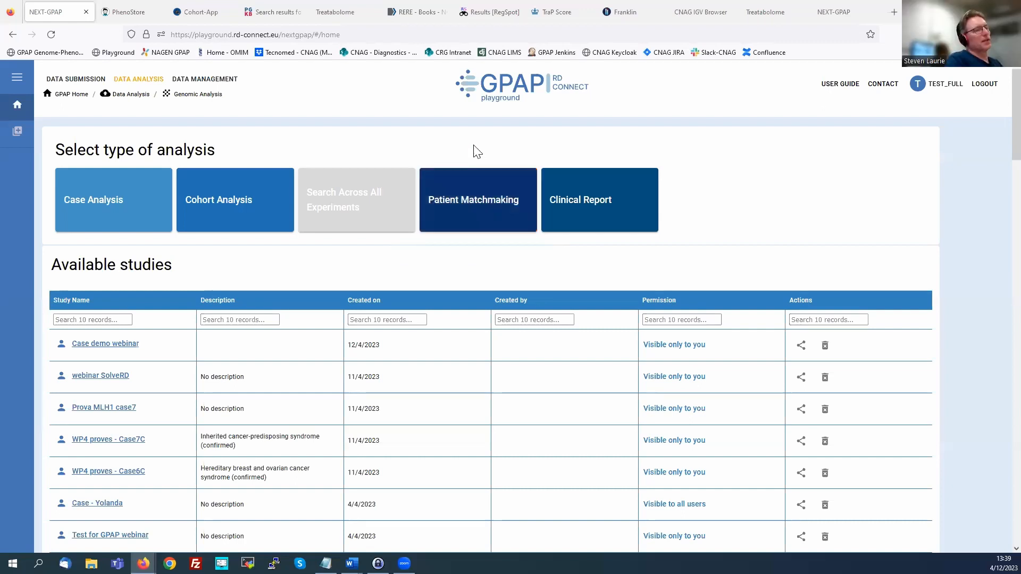
pyautogui.click(468, 199)
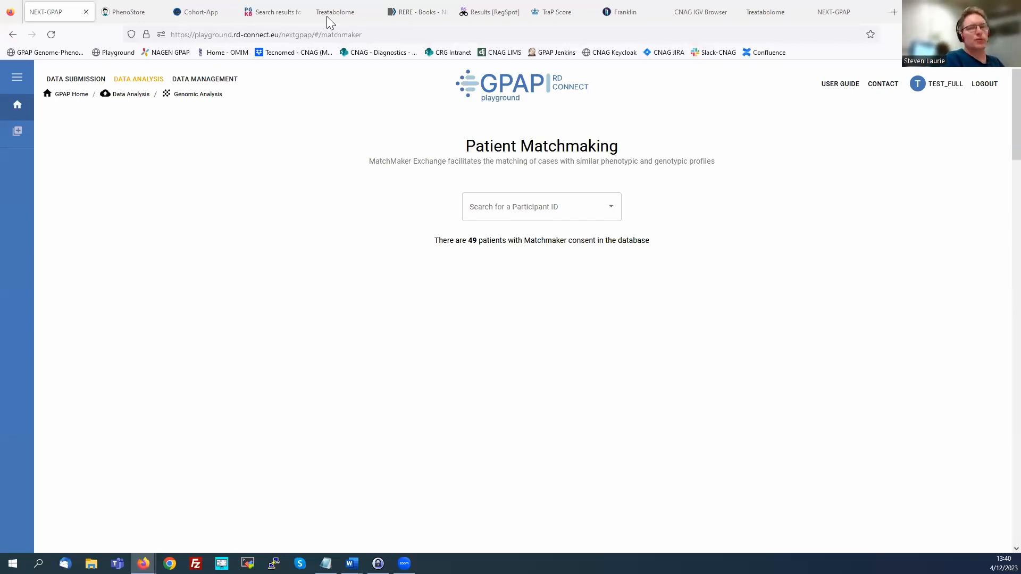
# Open the webinar SolveRD study from the genomics home page and expand the SNV and InDels results of its Autosomal Recessive Homozygous analysis.
pyautogui.click(18, 104)
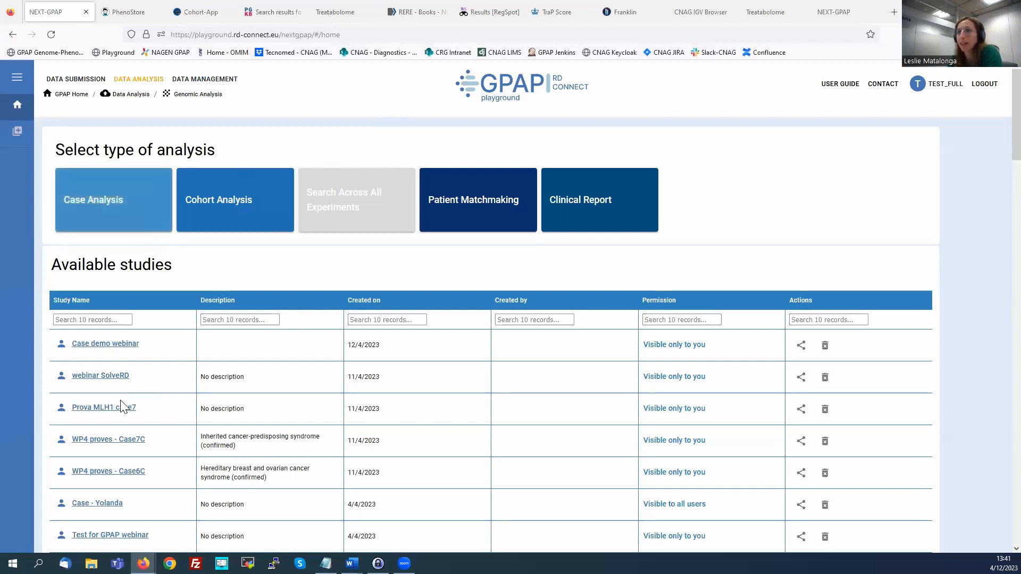
pyautogui.click(95, 378)
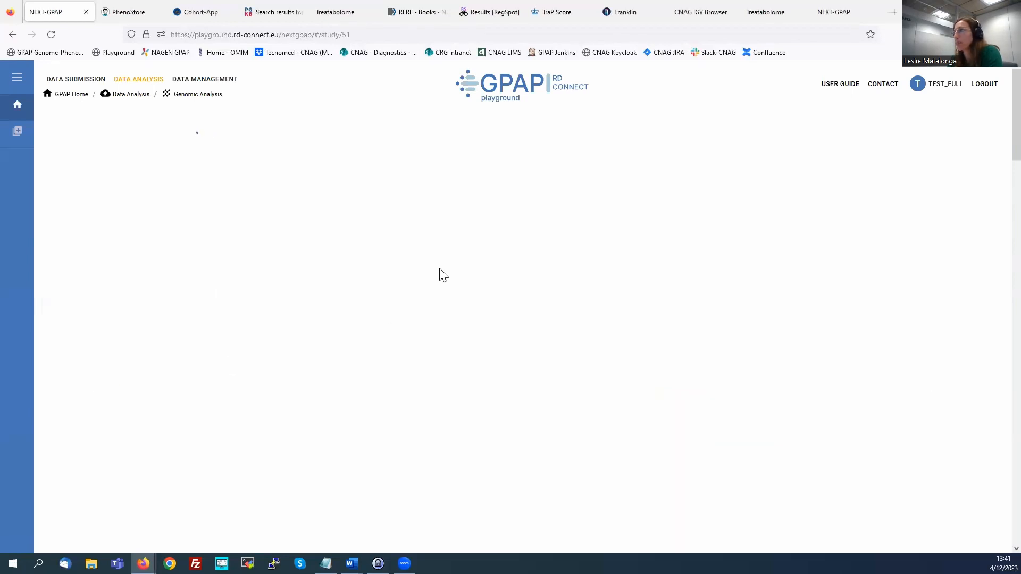
pyautogui.click(526, 206)
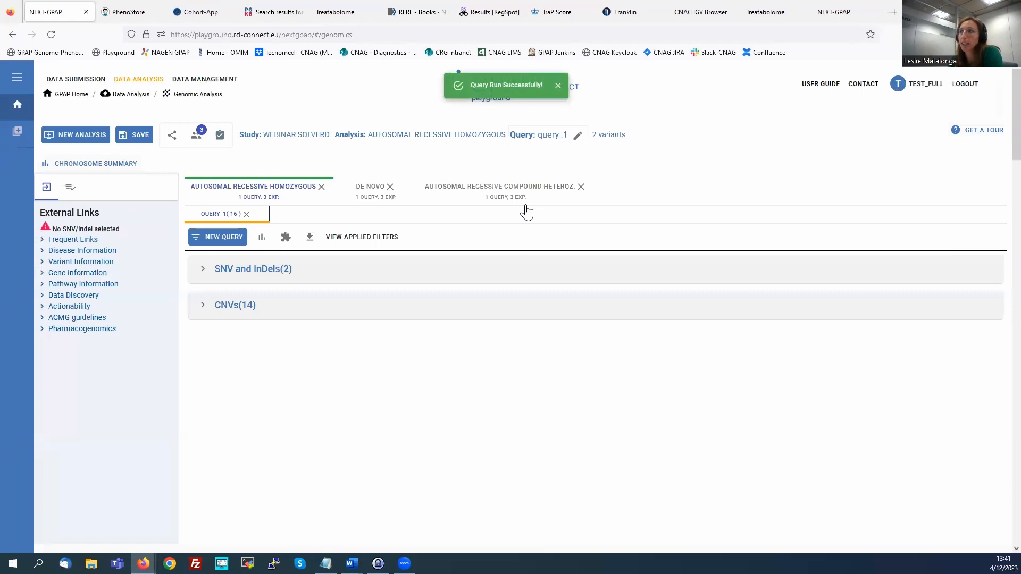
pyautogui.click(245, 276)
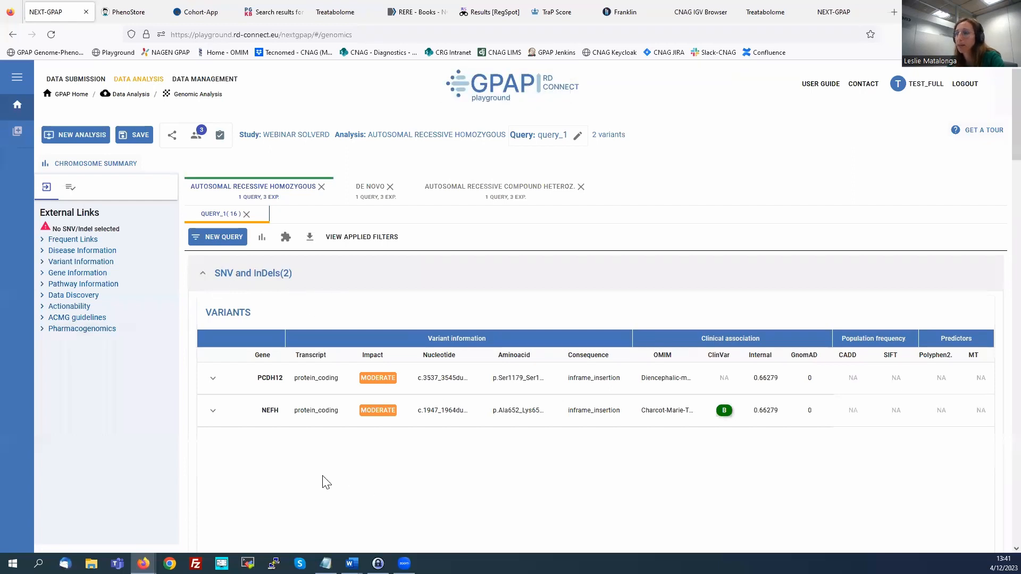
# Run a new query in the Autosomal Recessive Homozygous analysis filtered by the gene DMD.
pyautogui.click(226, 240)
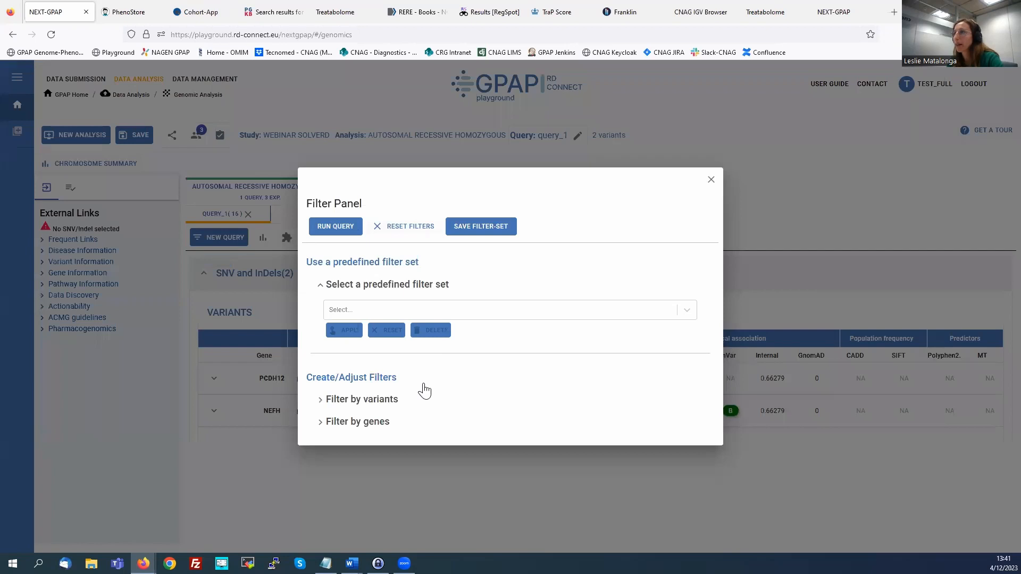
pyautogui.click(353, 422)
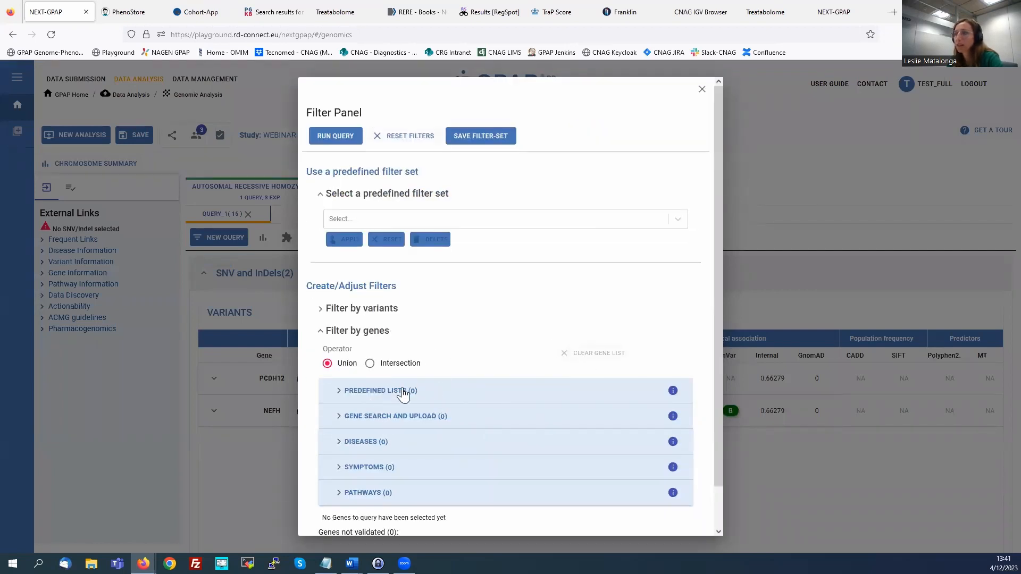
pyautogui.click(370, 422)
pyautogui.scroll(-2, 399, 461)
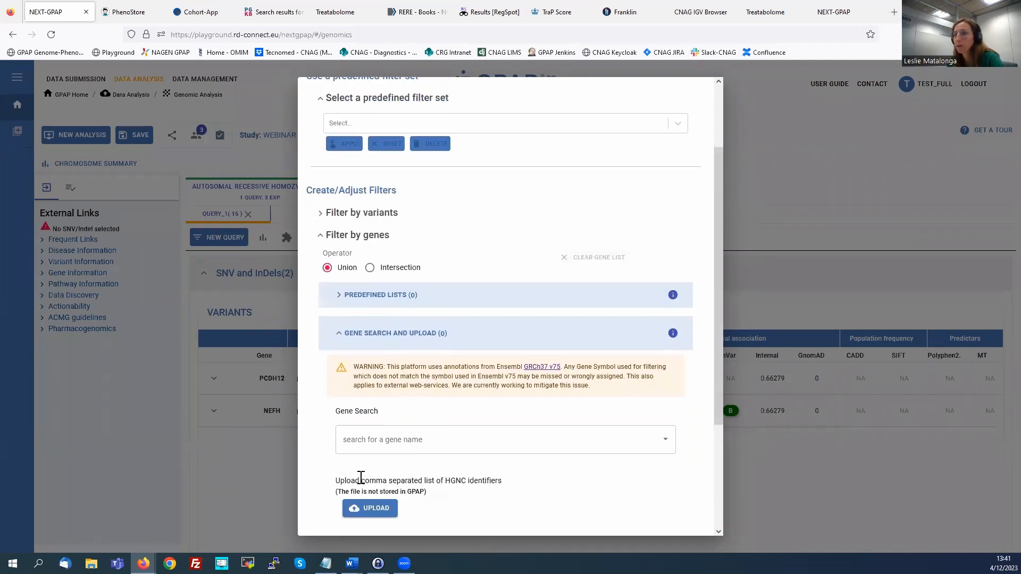
pyautogui.click(362, 445)
pyautogui.write('D')
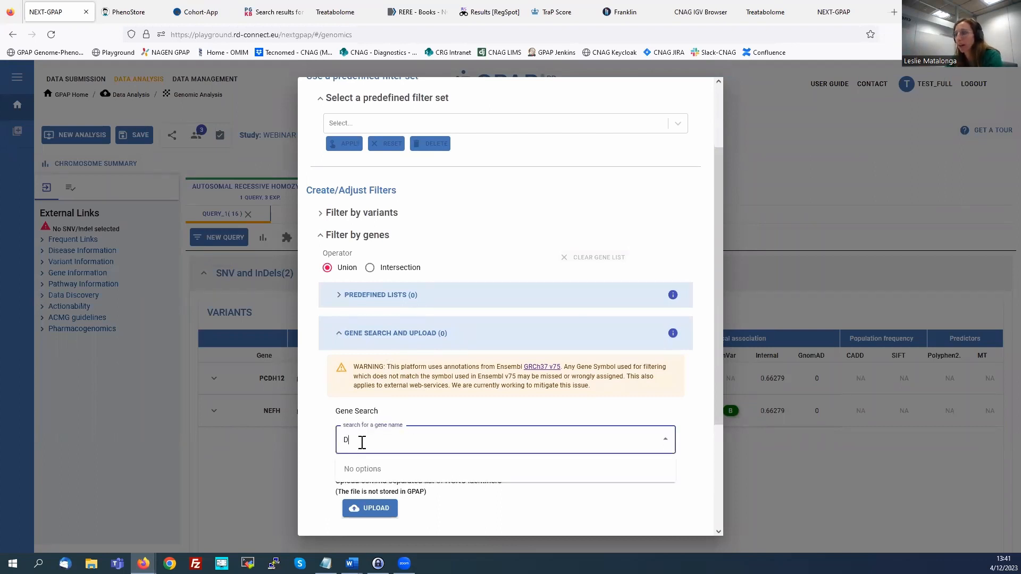
pyautogui.write('MD')
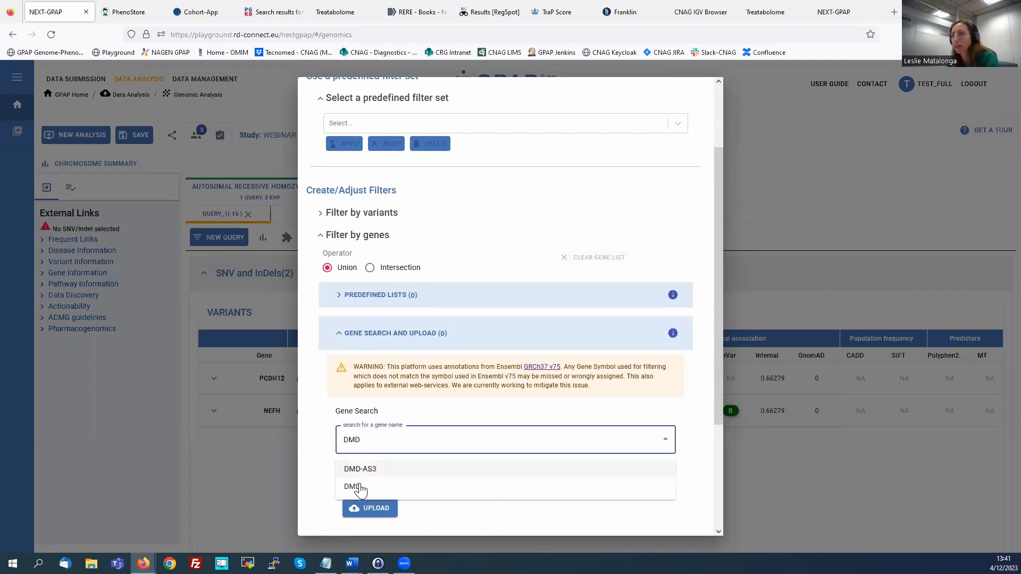
pyautogui.click(358, 486)
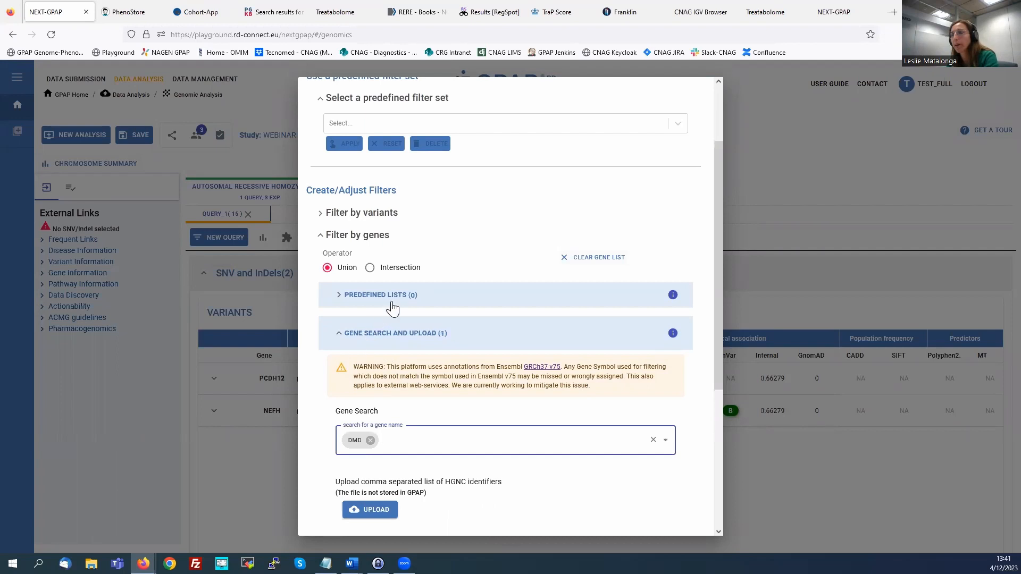
pyautogui.scroll(3, 392, 303)
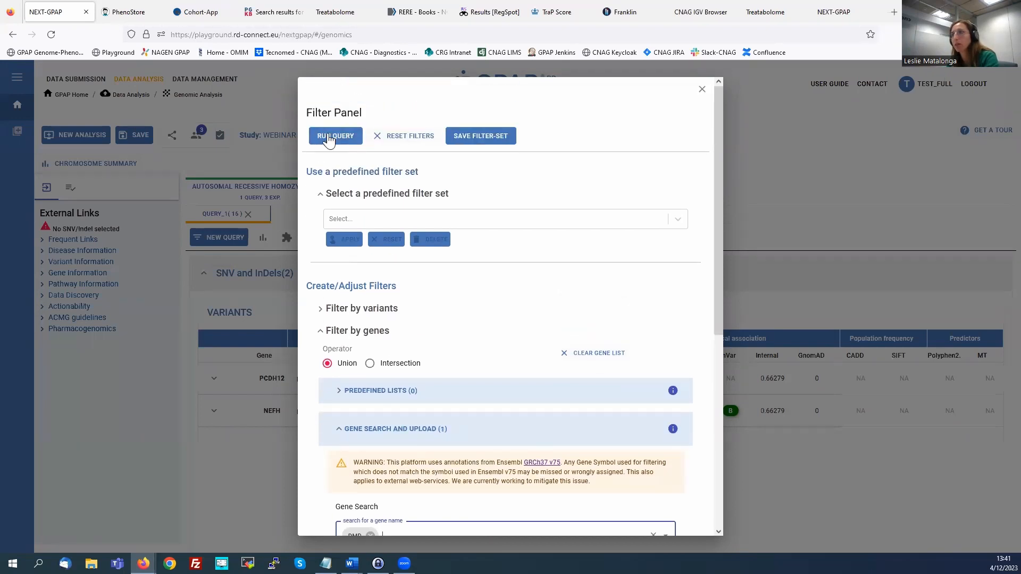
pyautogui.click(329, 137)
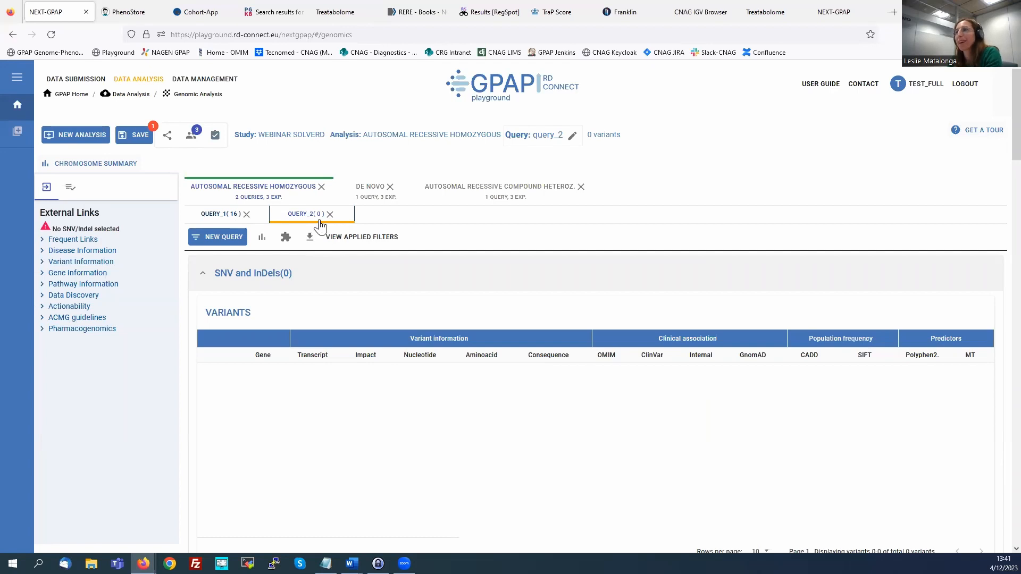
# Rename the new query as DMD.
pyautogui.click(572, 137)
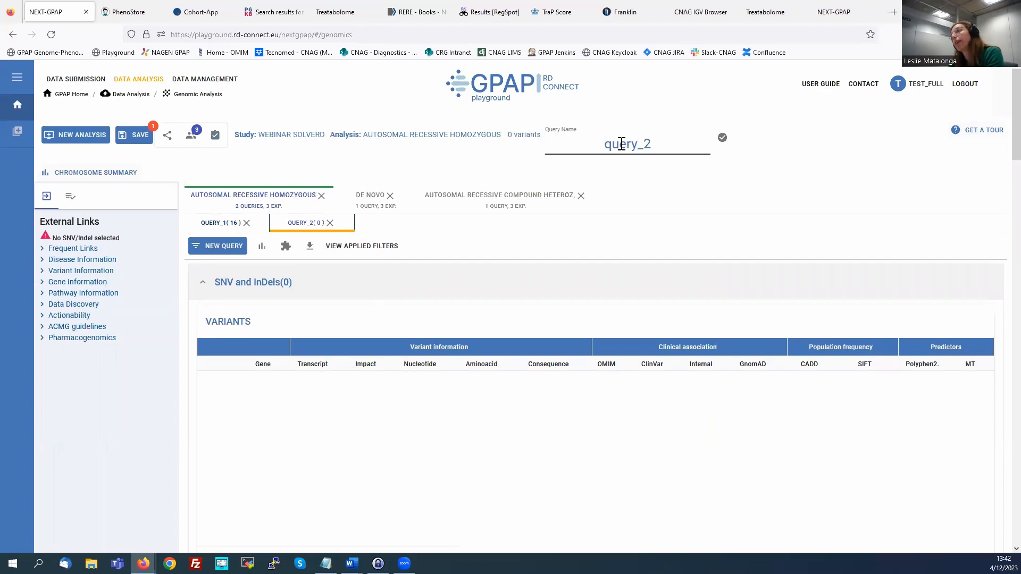
pyautogui.moveTo(604, 144); pyautogui.dragTo(652, 147)
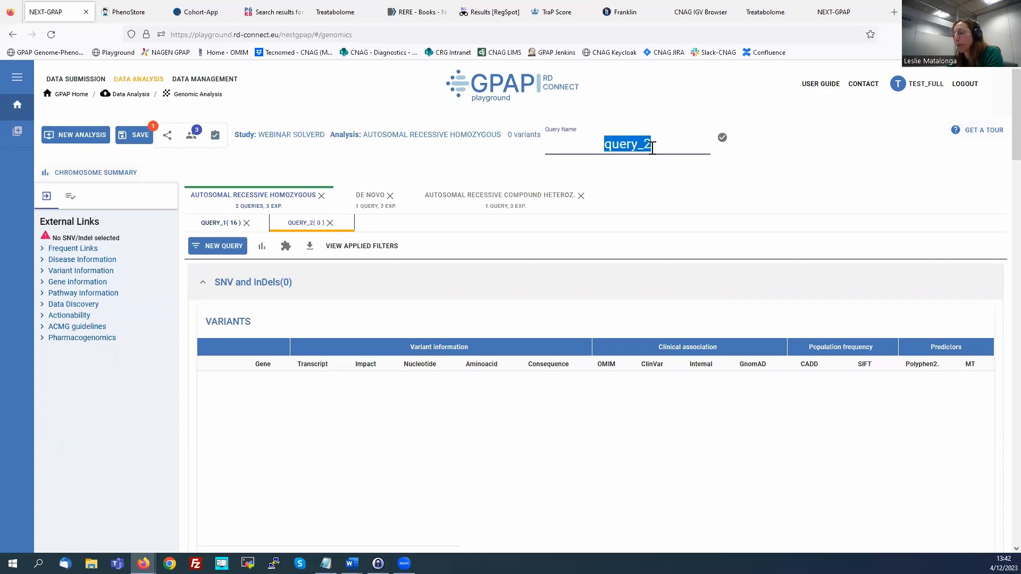
pyautogui.write('HPO')
pyautogui.press('BackSpace')
pyautogui.press('BackSpace')
pyautogui.press('BackSpace')
pyautogui.write('D')
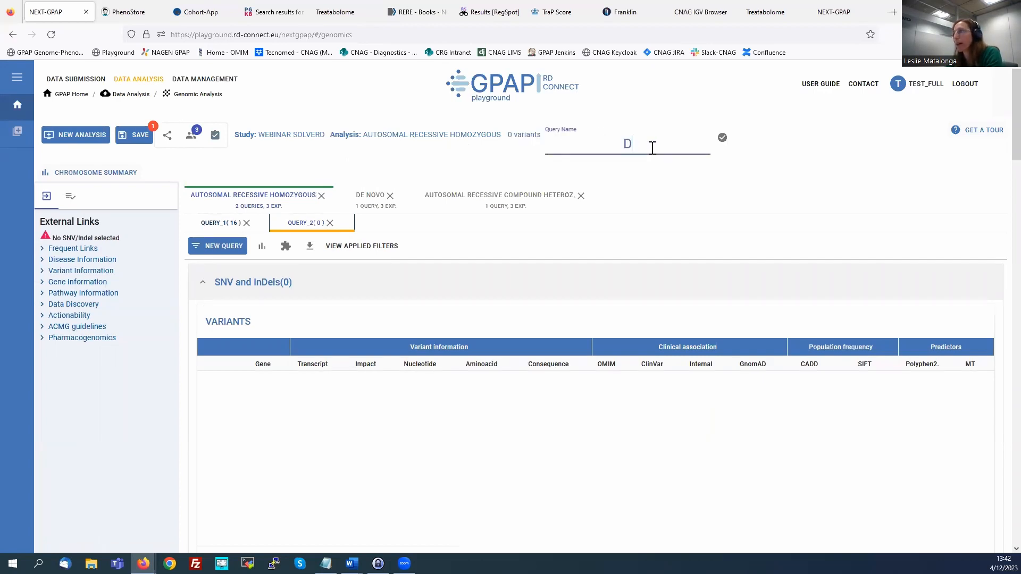
pyautogui.write('MD')
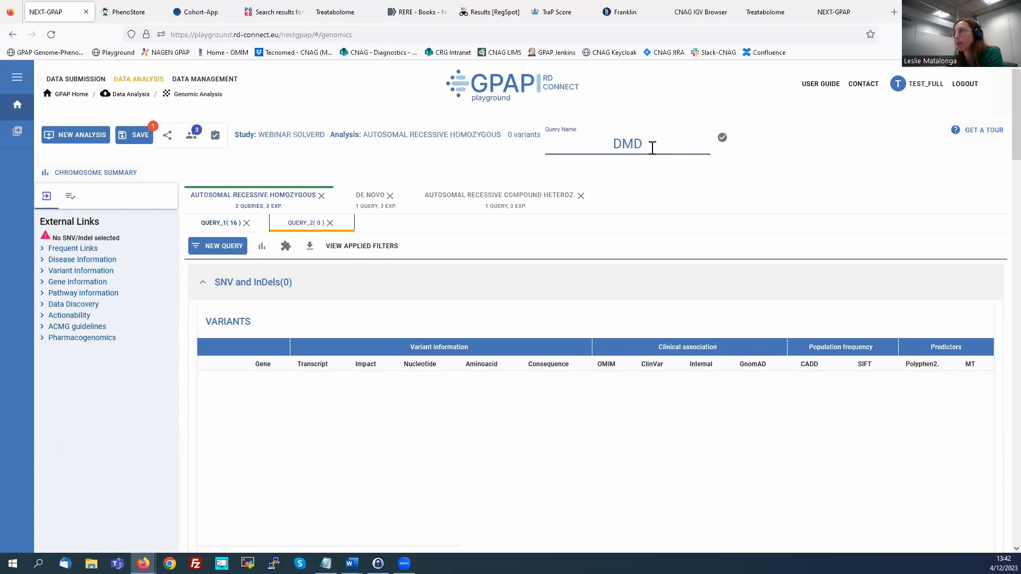
pyautogui.click(722, 139)
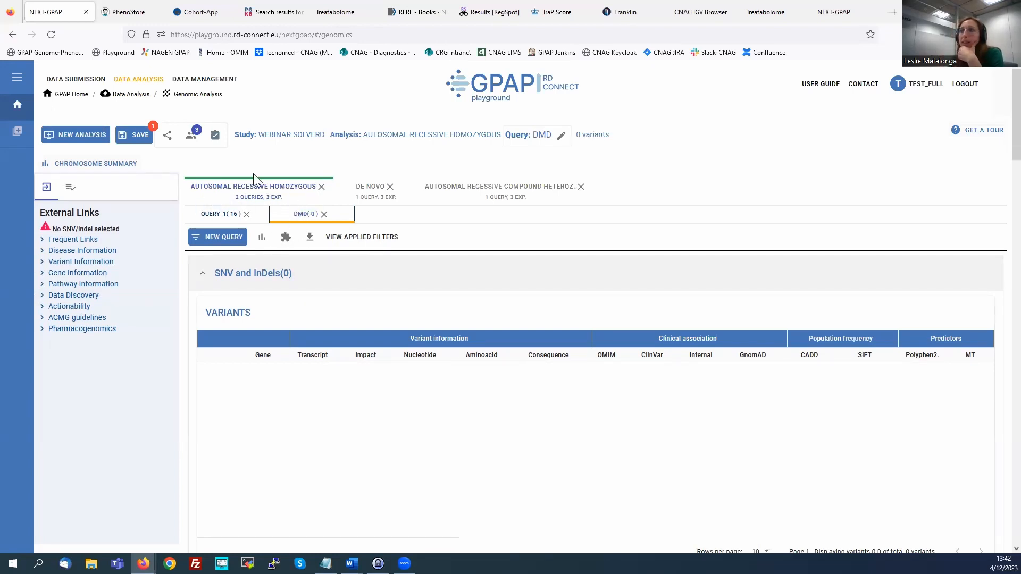
# Review the filters applied to the DMD query, including its gene lists, and return to the query_1 results.
pyautogui.click(352, 239)
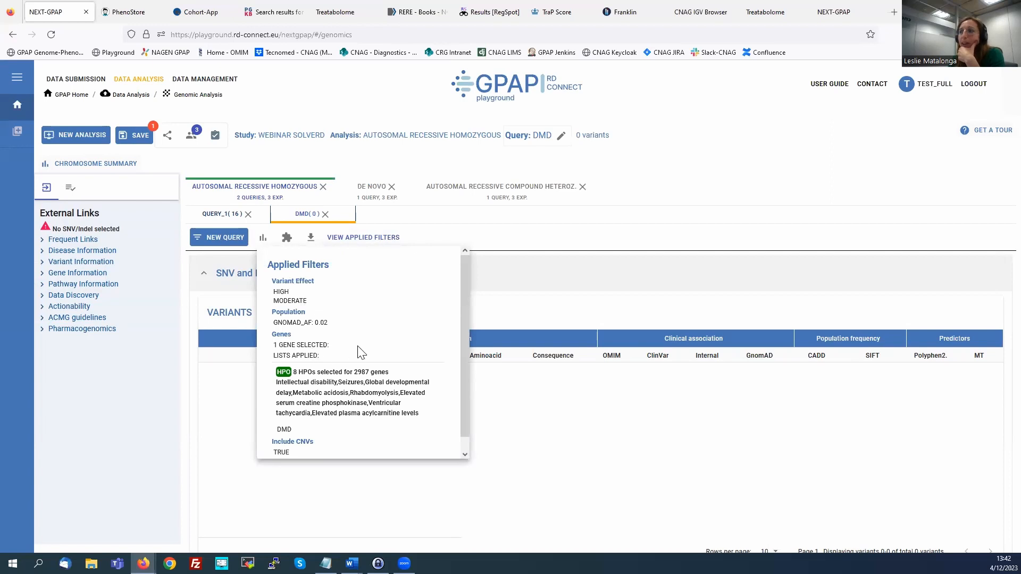
pyautogui.scroll(-1, 357, 346)
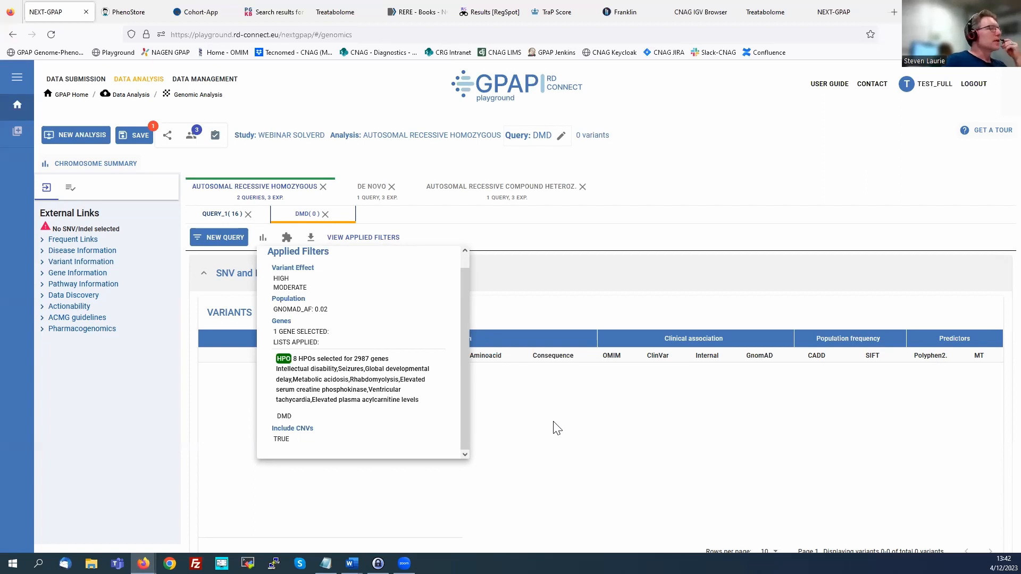
pyautogui.click(213, 219)
pyautogui.click(213, 218)
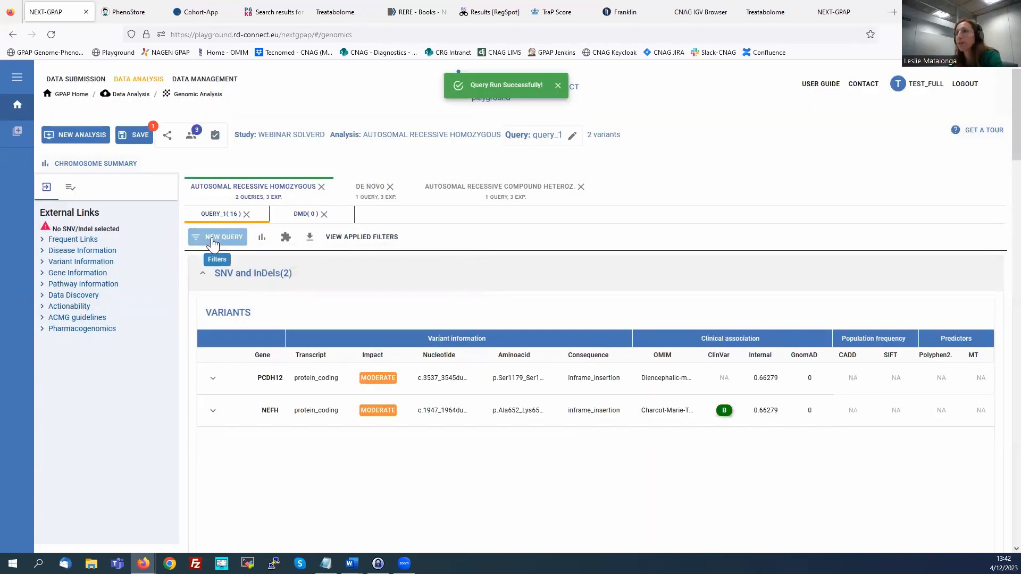
# Open the gene filters for a new query and examine the gene search and HGNC list upload options.
pyautogui.click(212, 238)
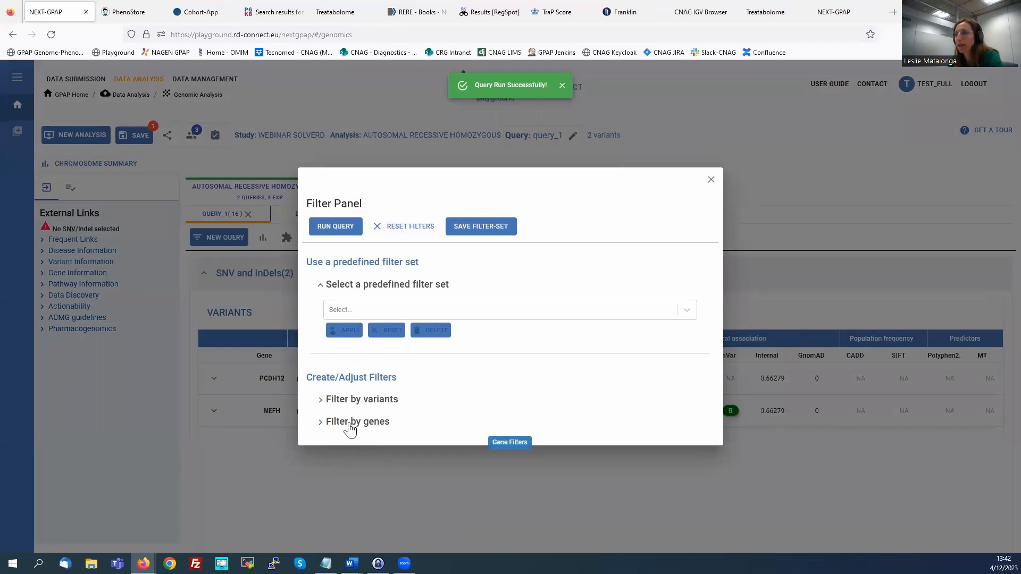
pyautogui.click(350, 424)
pyautogui.scroll(-3, 452, 406)
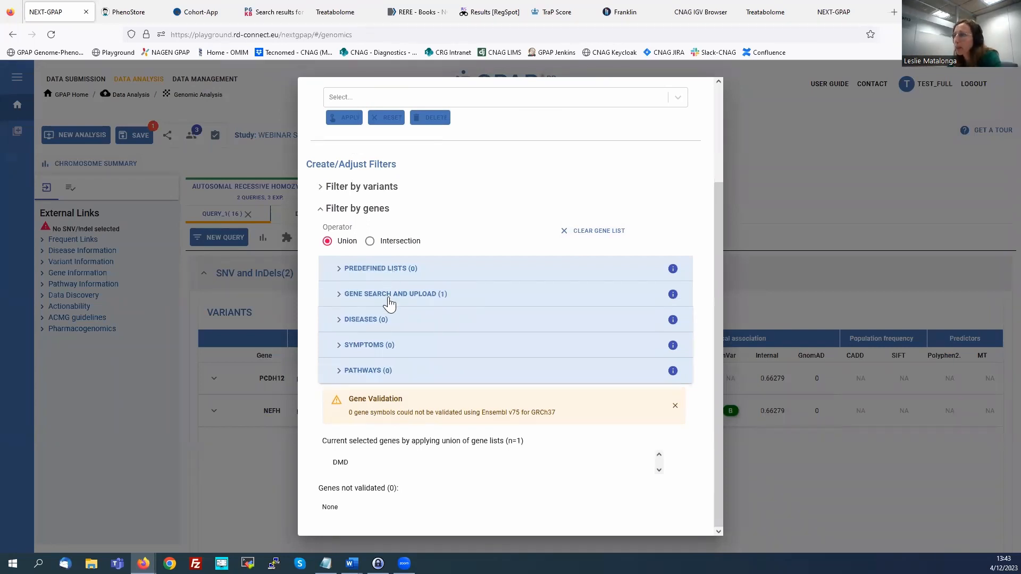
pyautogui.click(367, 295)
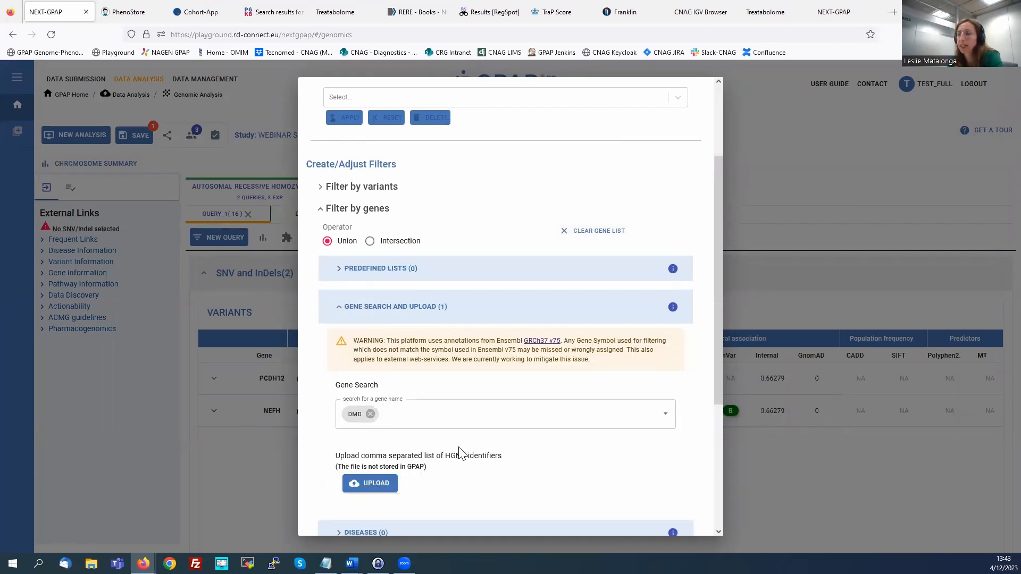
pyautogui.scroll(-3, 460, 455)
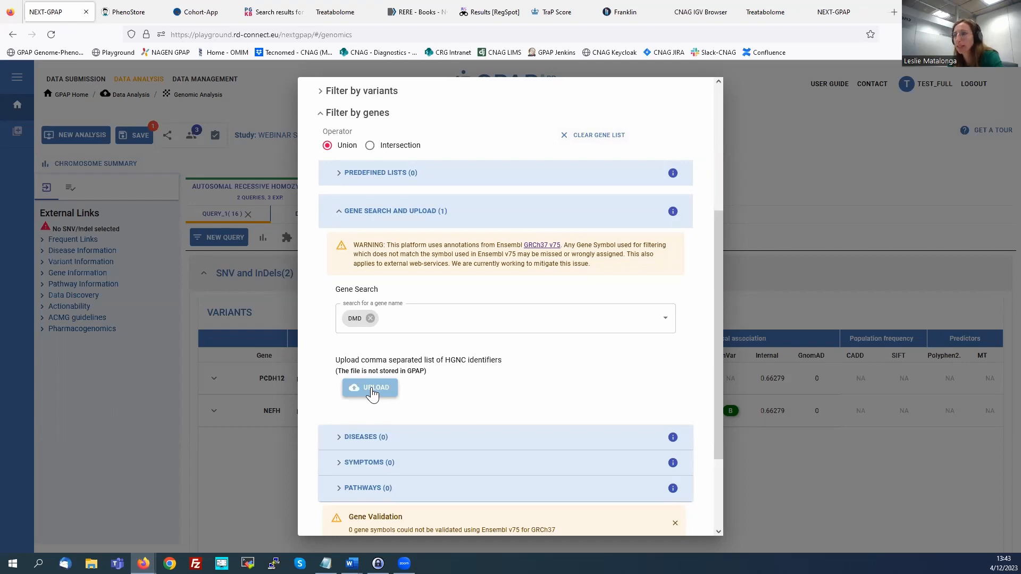
# Browse the available predefined gene lists, including the ERN lists, and leave the filter panel without running a query.
pyautogui.click(396, 177)
pyautogui.click(392, 256)
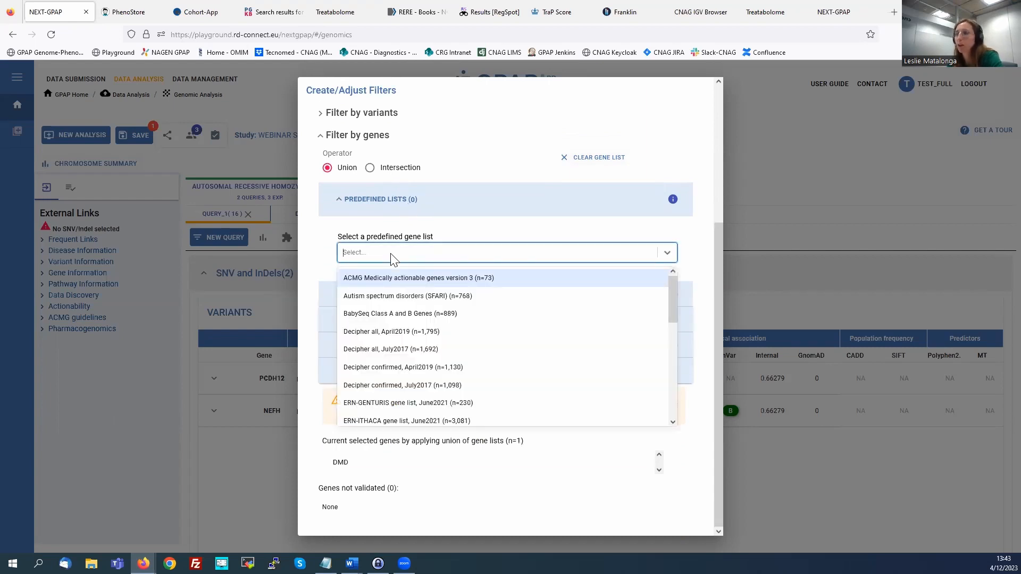
pyautogui.scroll(-2, 383, 362)
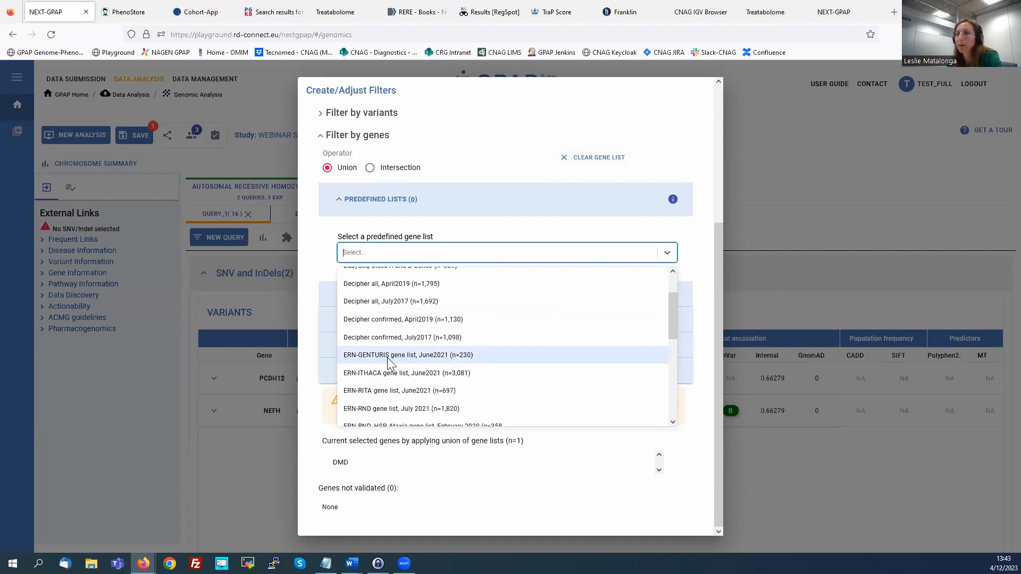
pyautogui.scroll(-2, 388, 360)
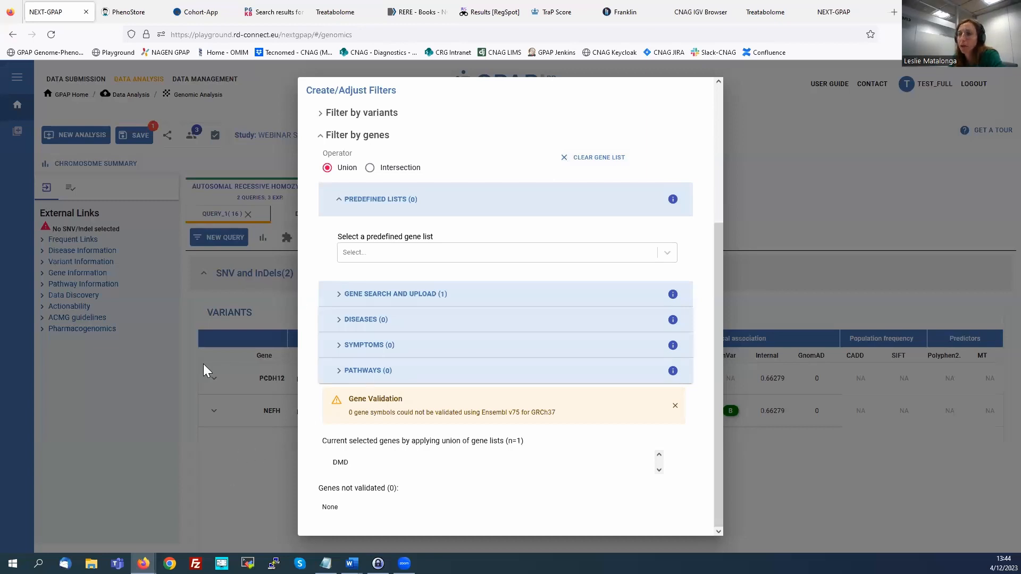
pyautogui.click(229, 463)
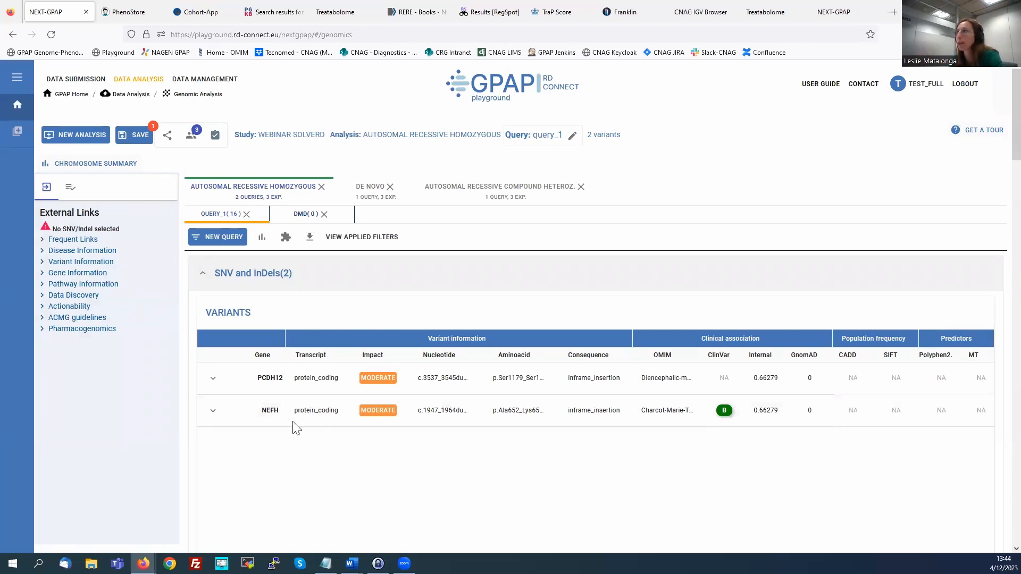
# Open Patient Matchmaking from the genomics home page and switch to the matchmaking page already open on platform.rd-connect.eu.
pyautogui.click(17, 104)
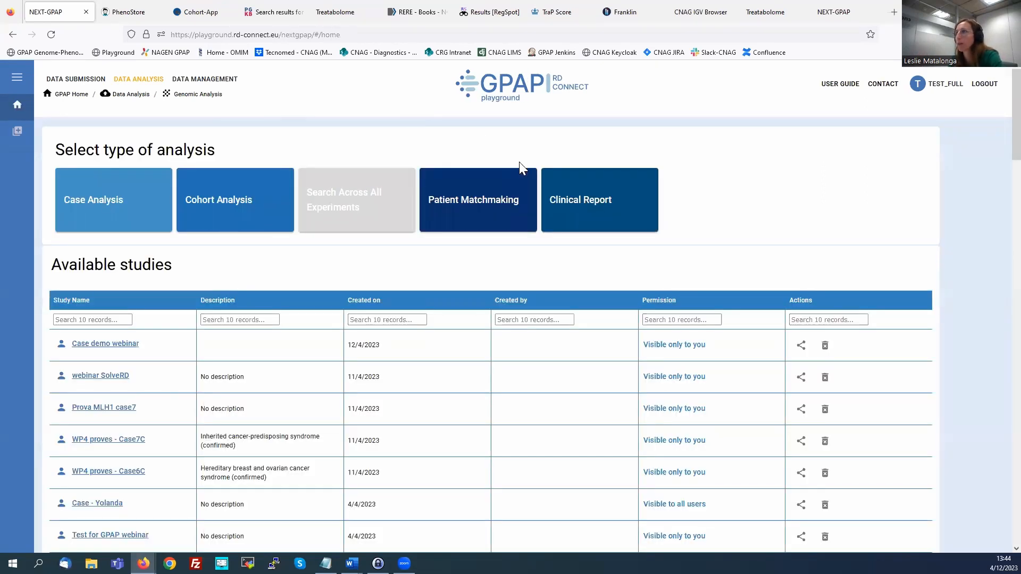
pyautogui.click(472, 201)
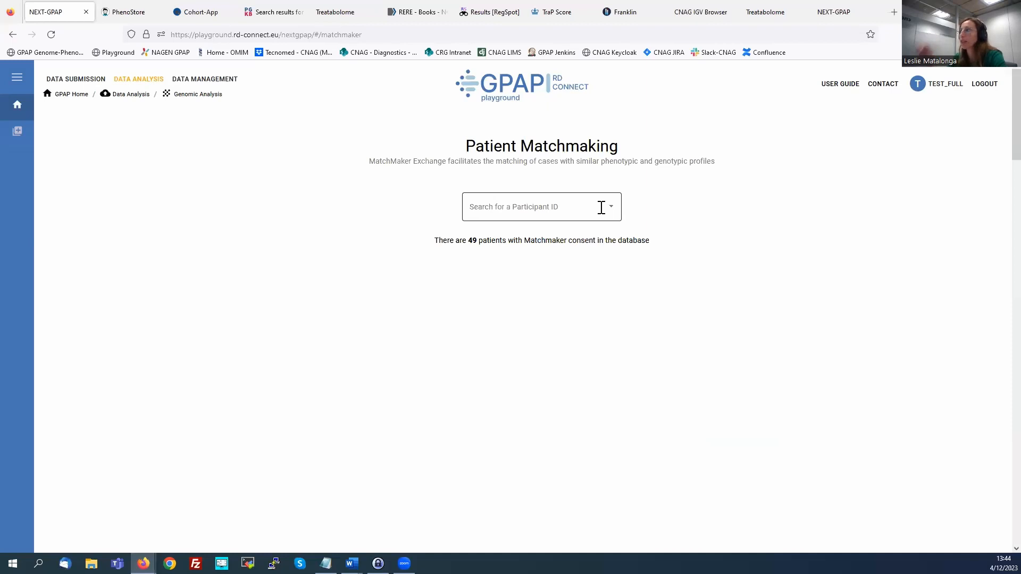
pyautogui.click(868, 16)
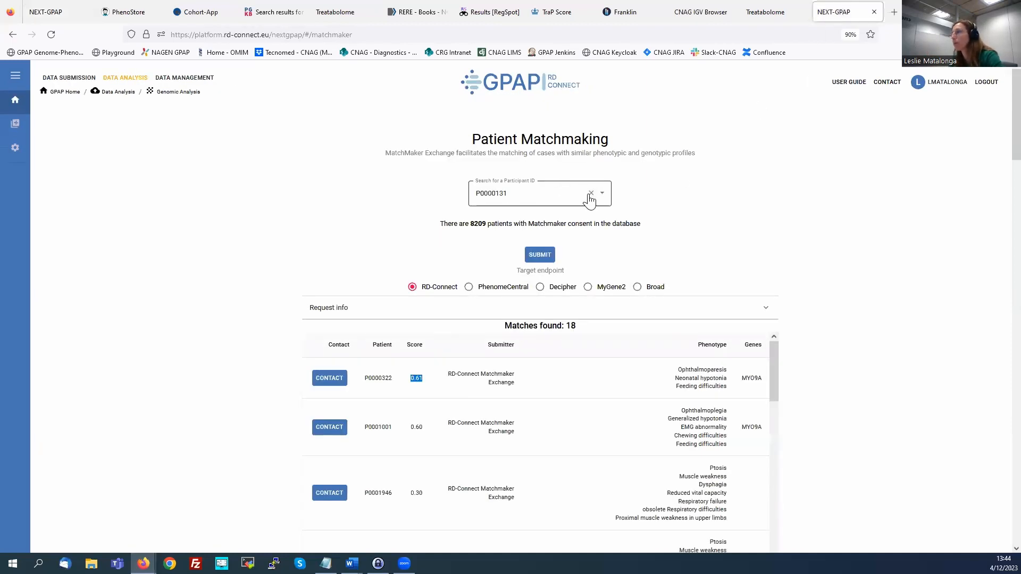
# Expand the matchmaking request details for the RD-Connect endpoint and add DMD to the candidate genes.
pyautogui.click(468, 287)
pyautogui.click(426, 290)
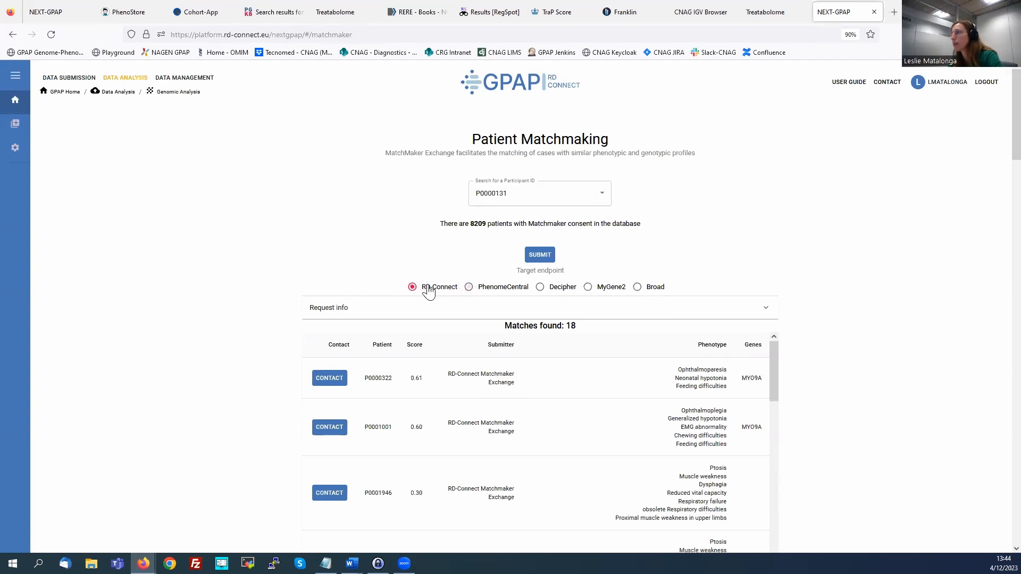
pyautogui.click(592, 194)
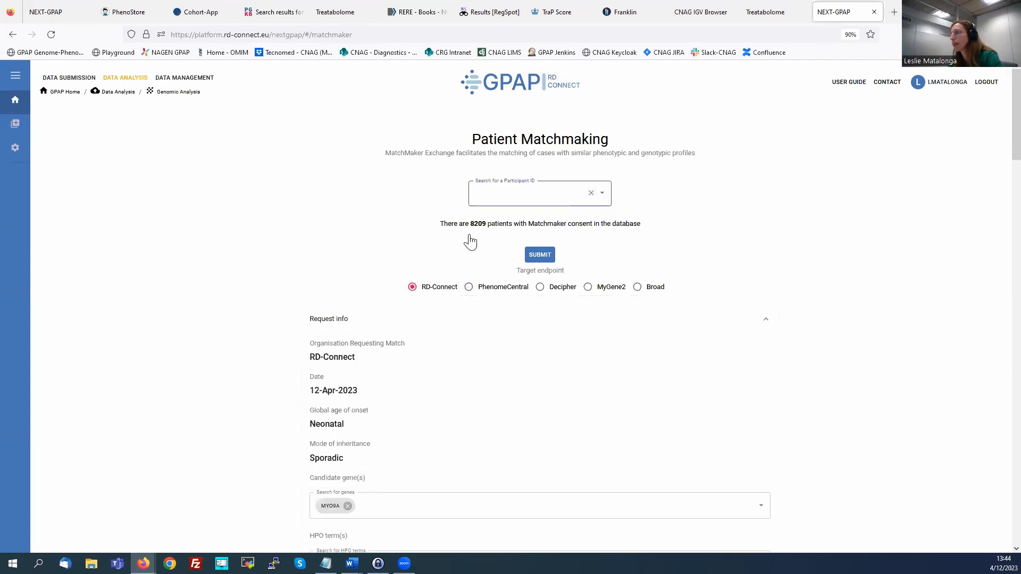
pyautogui.scroll(-3, 341, 373)
pyautogui.click(387, 355)
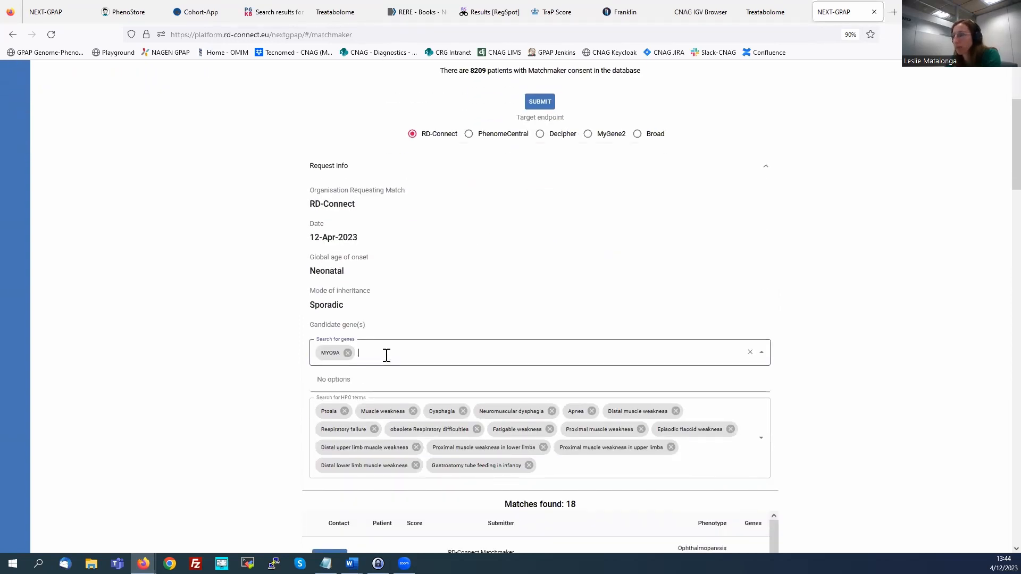
pyautogui.write('DMD')
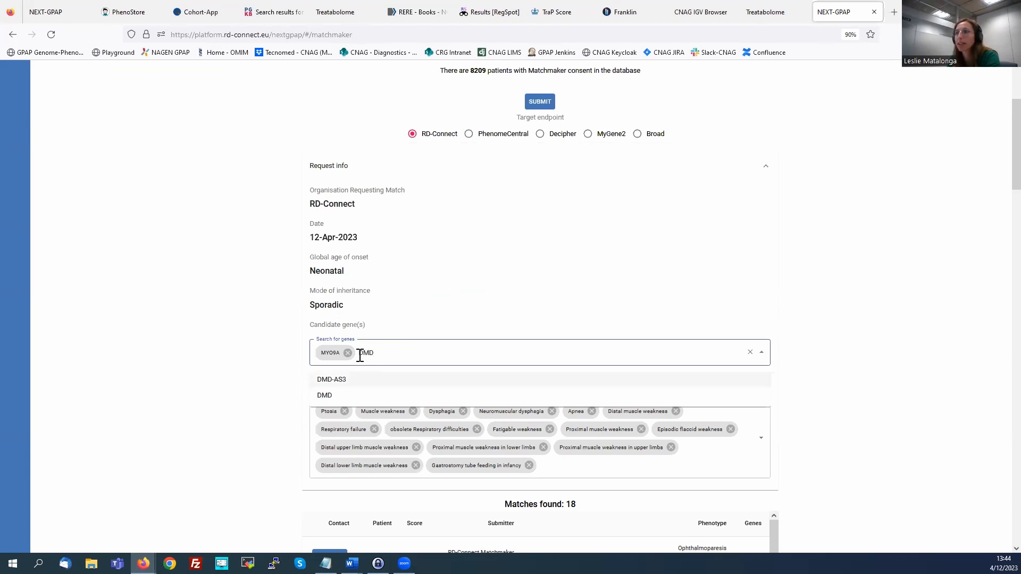
pyautogui.click(326, 396)
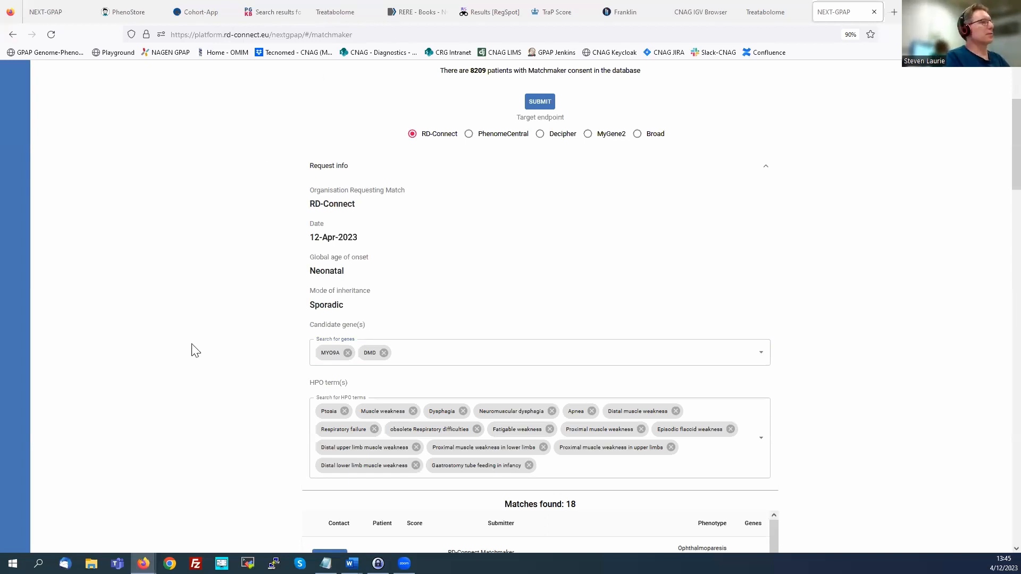
# Leave matchmaking for the genomics home page, switch to the playground Cohort-App and open its dashboard for creating a cohort.
pyautogui.scroll(3, 195, 351)
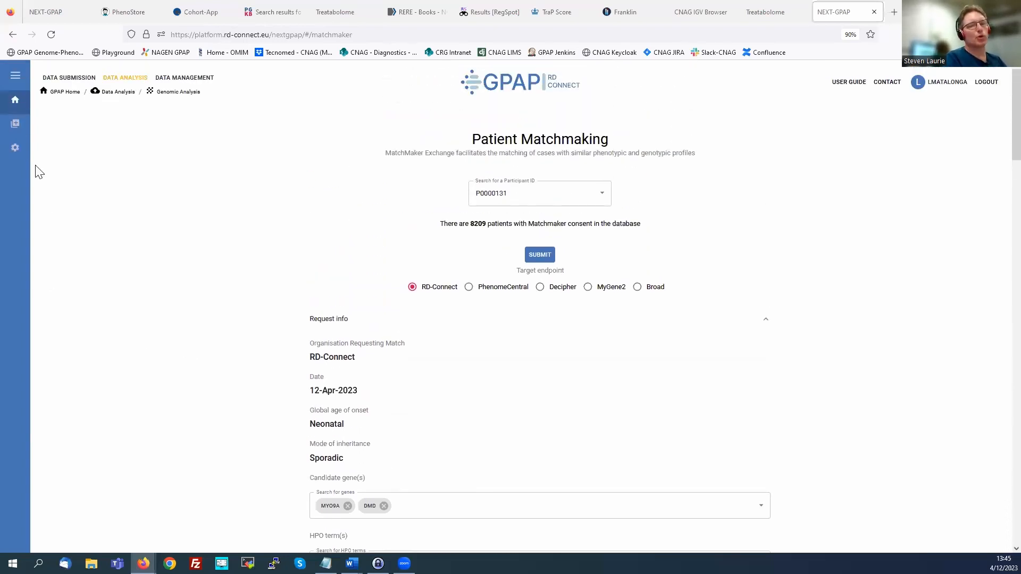
pyautogui.click(14, 102)
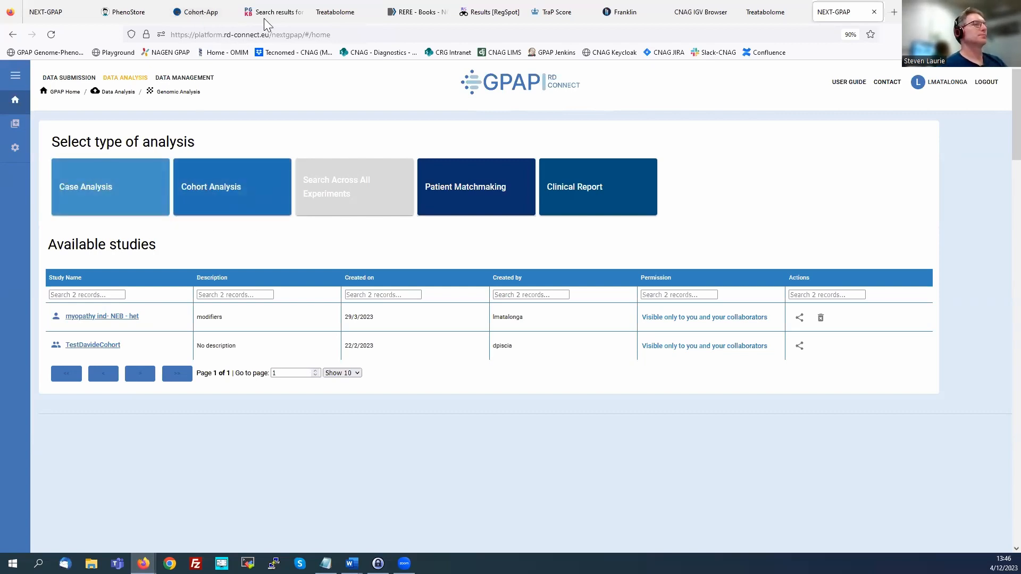
pyautogui.click(198, 17)
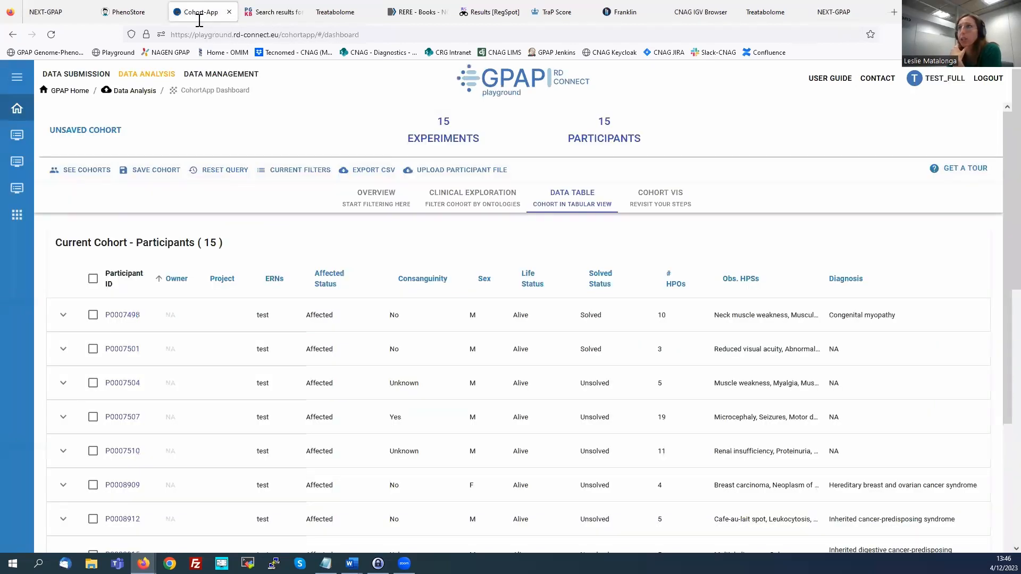
pyautogui.click(20, 111)
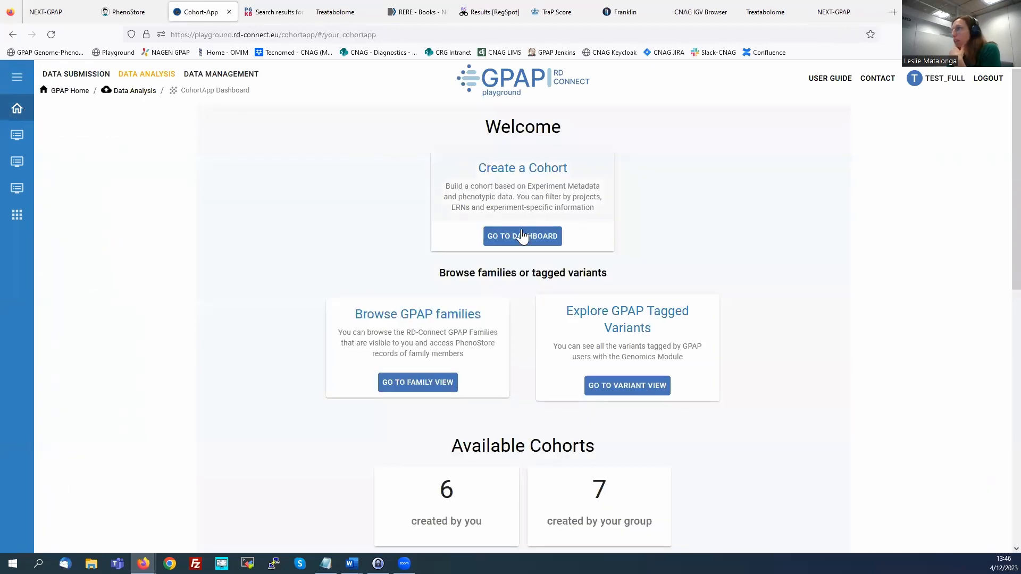
pyautogui.click(515, 235)
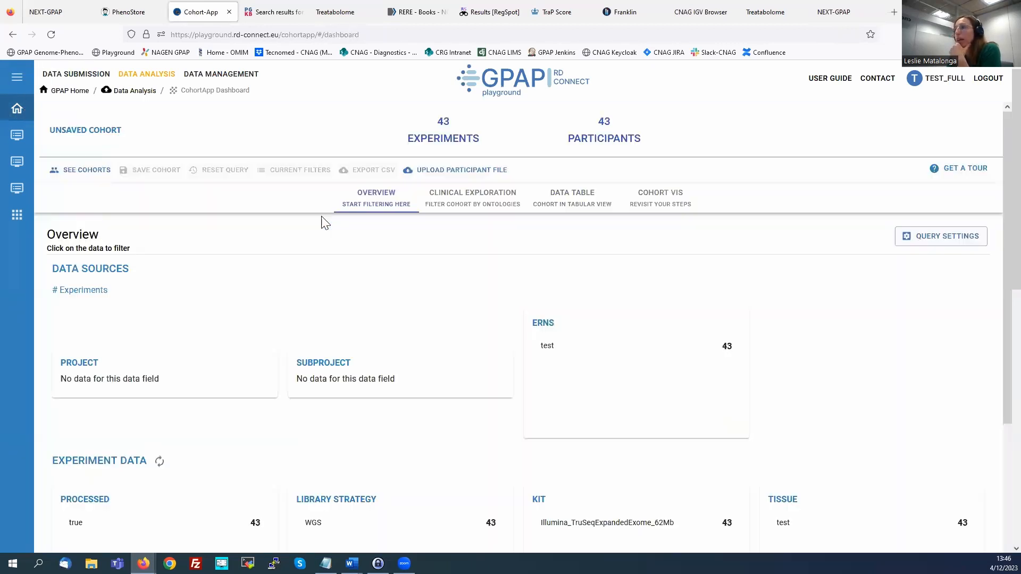
# Examine the experiment data and clinical data filters in the cohort overview, including index, sex, solved and affected status.
pyautogui.scroll(-2, 216, 321)
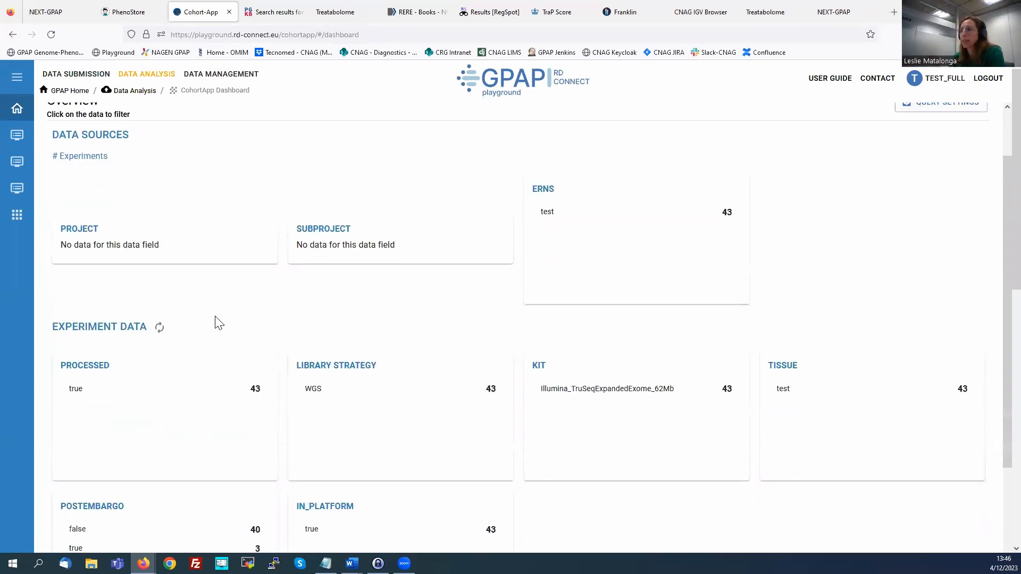
pyautogui.scroll(-2, 238, 330)
pyautogui.scroll(-2, 237, 330)
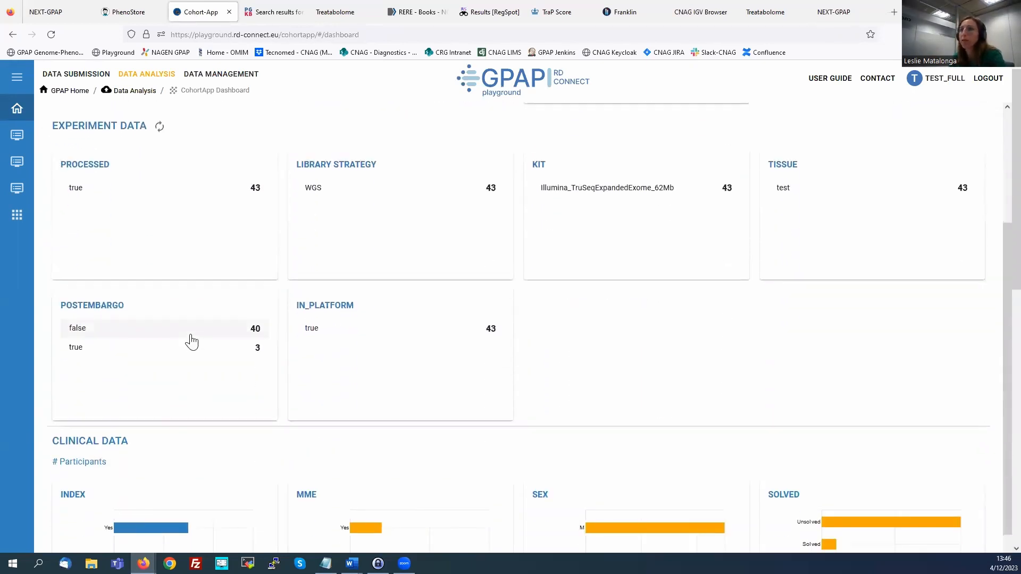
pyautogui.scroll(1, 192, 342)
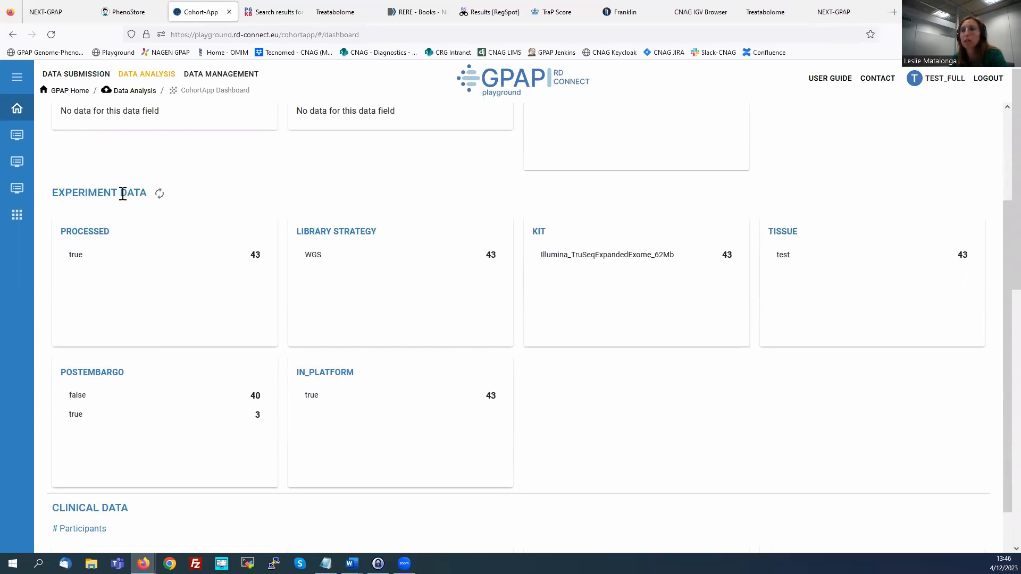
pyautogui.scroll(-1, 237, 426)
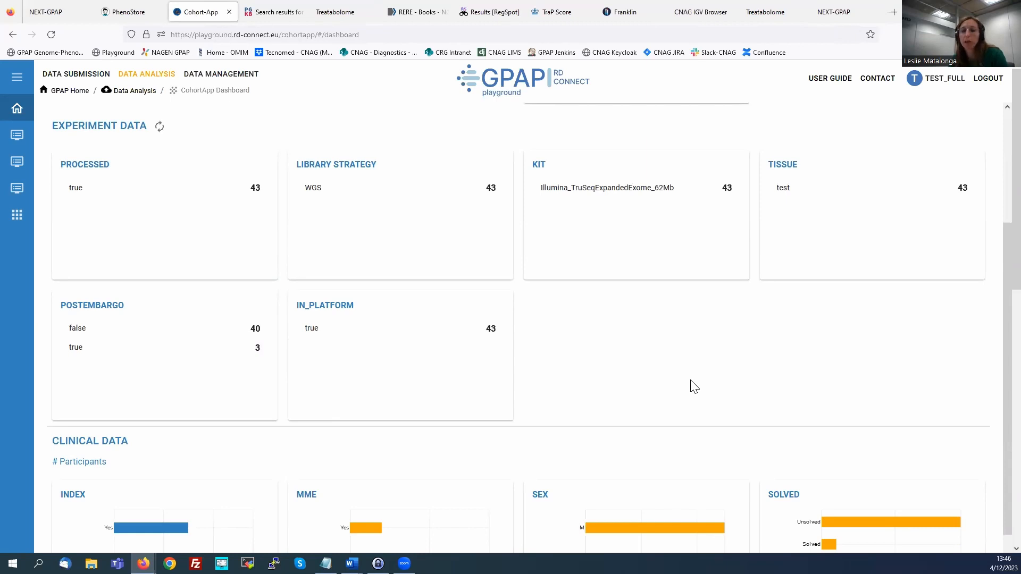
pyautogui.scroll(-3, 692, 386)
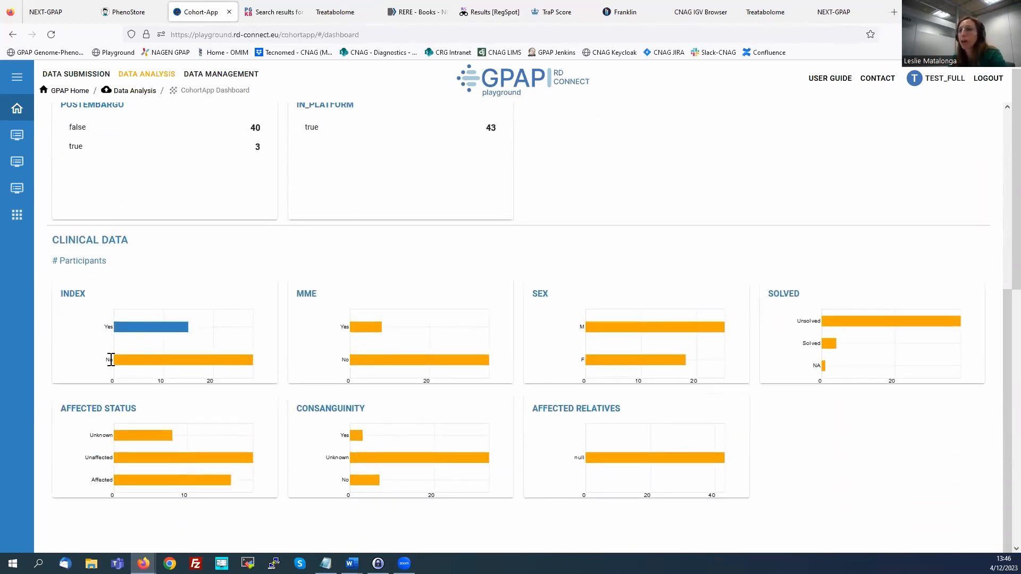
pyautogui.moveTo(128, 467)
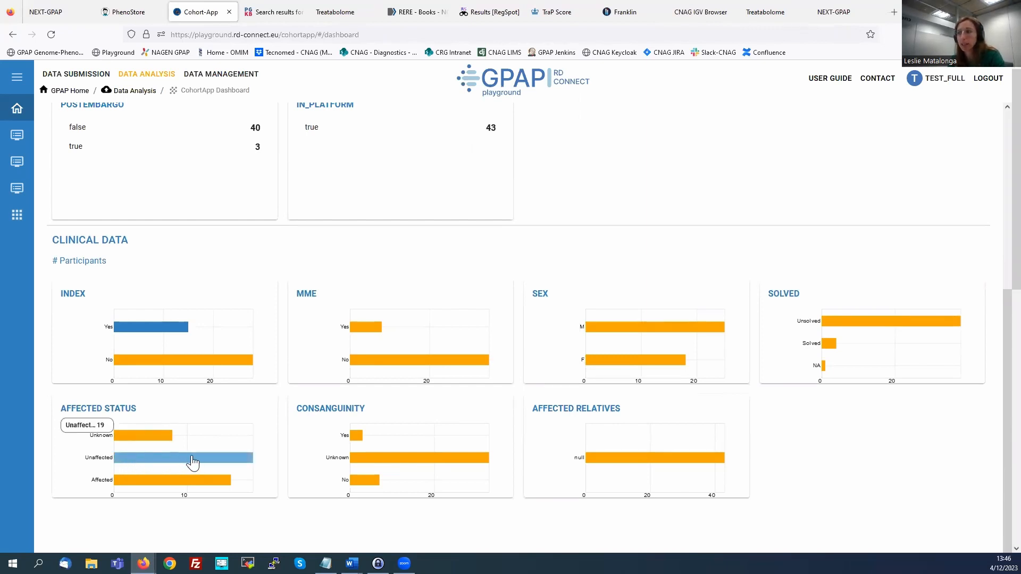
pyautogui.moveTo(354, 442)
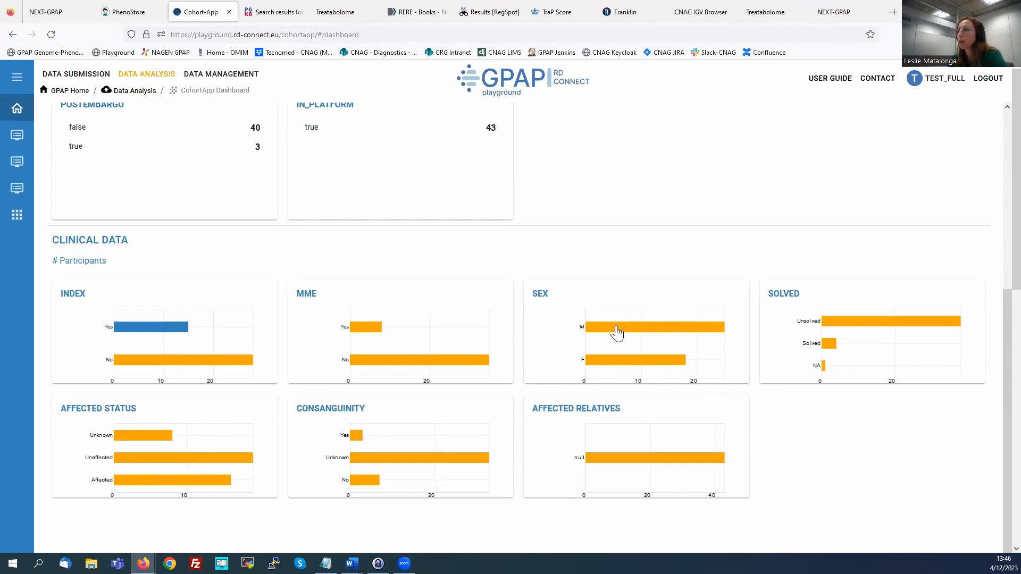
pyautogui.moveTo(841, 327)
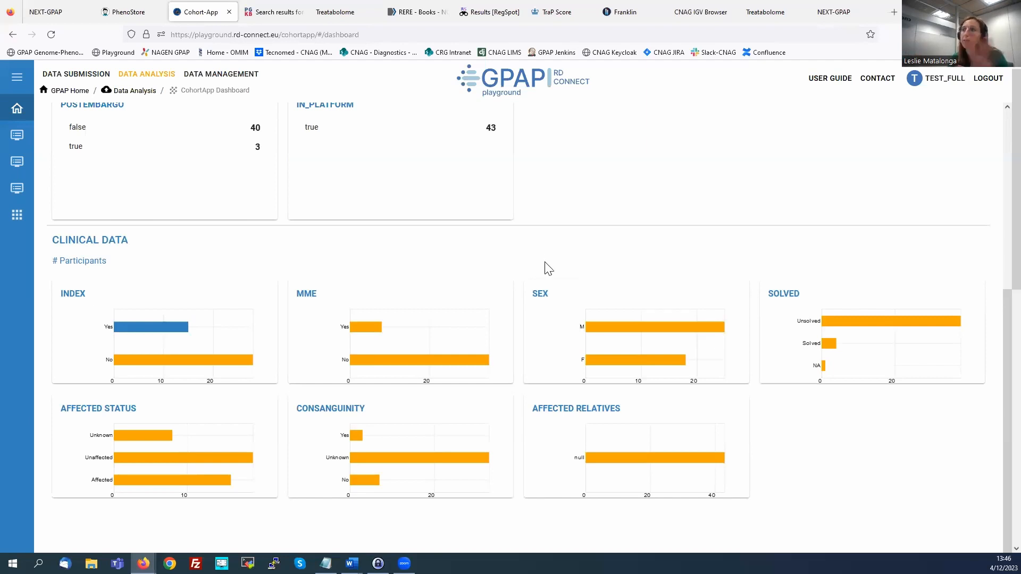
pyautogui.moveTo(148, 359)
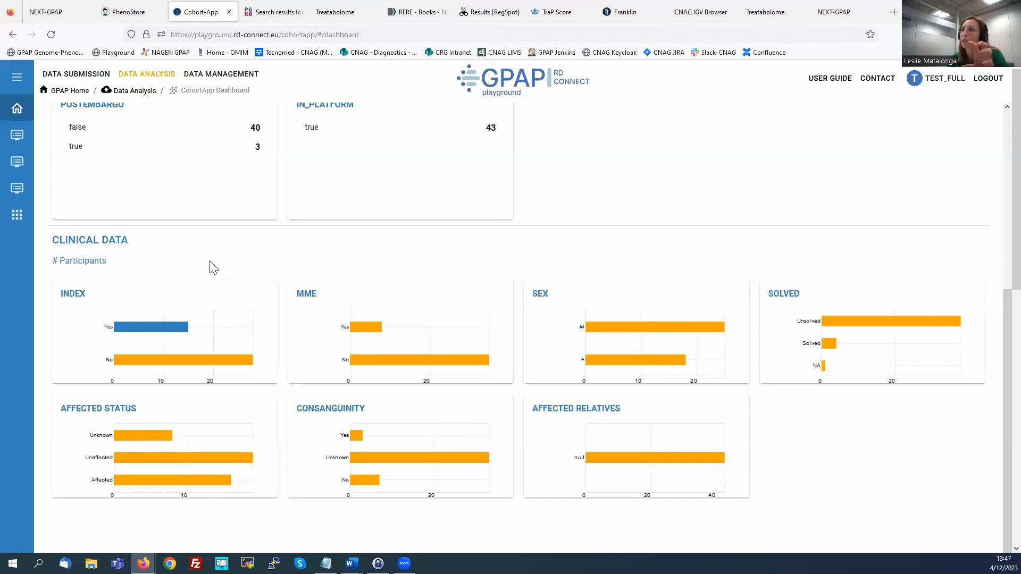
pyautogui.scroll(2, 378, 272)
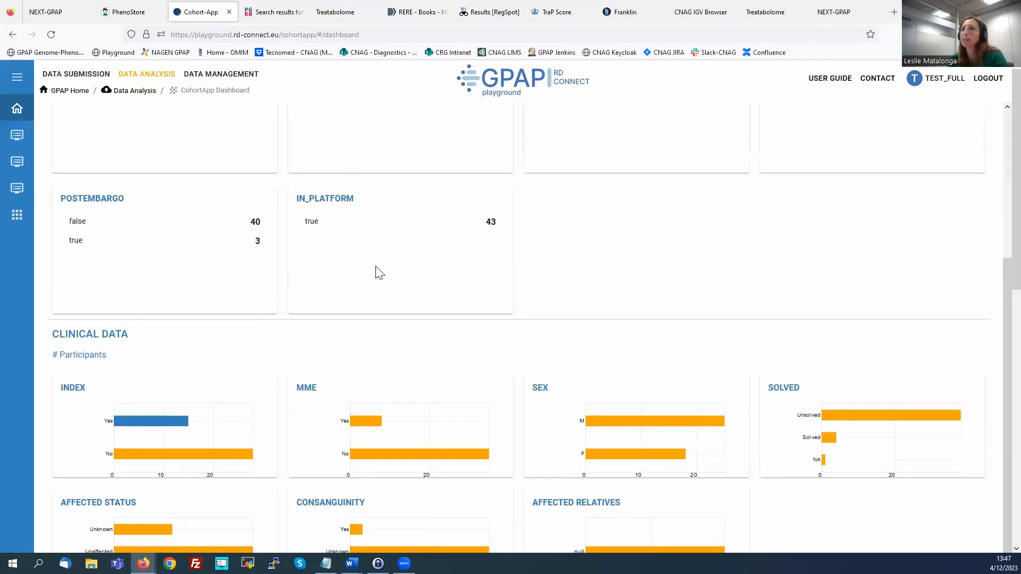
pyautogui.scroll(6, 378, 273)
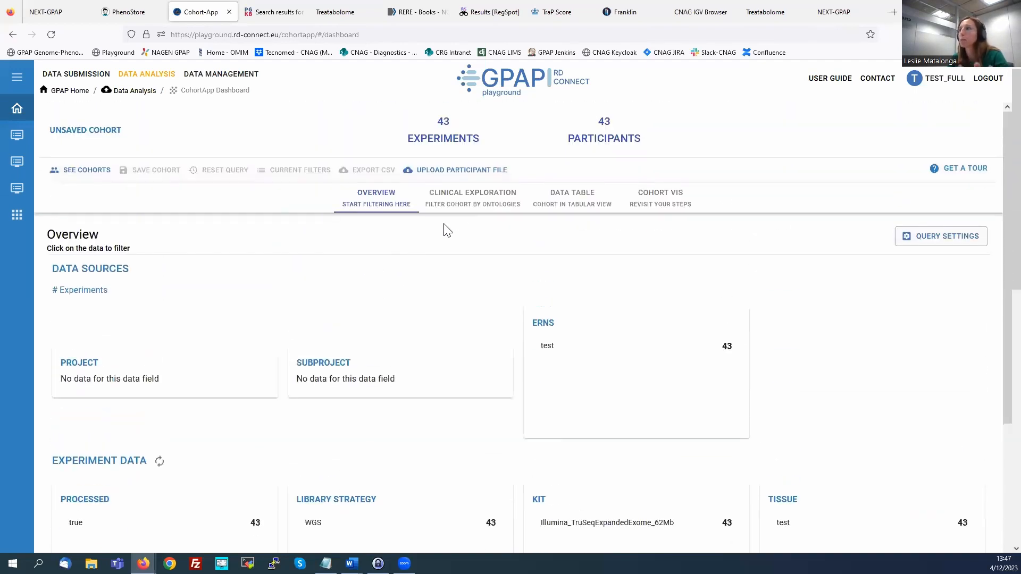
# Examine the ORPHA, HPO and OMIM filters, tick the first participant in the data table, and return to the Cohort-App welcome page.
pyautogui.click(465, 202)
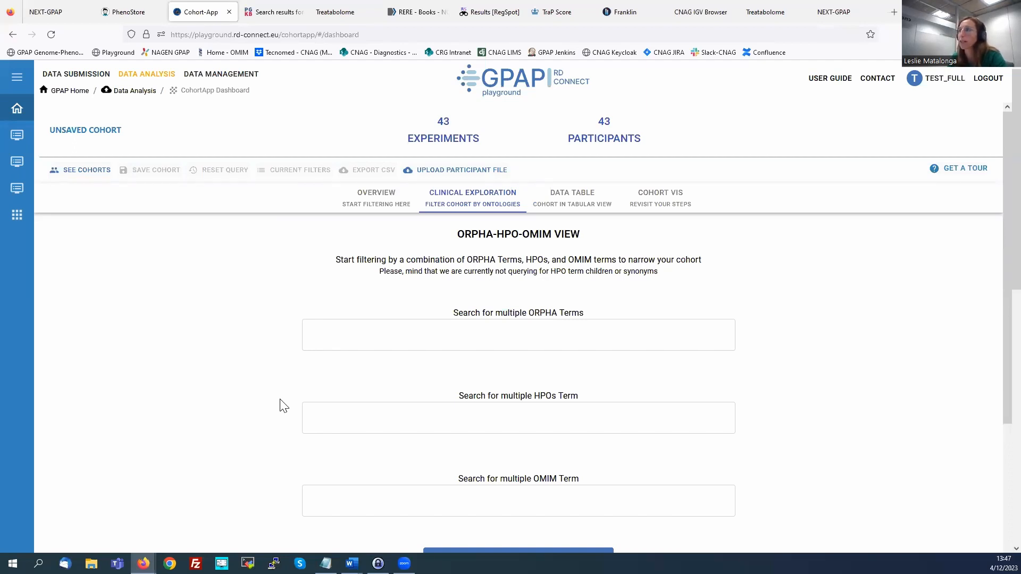
pyautogui.click(569, 208)
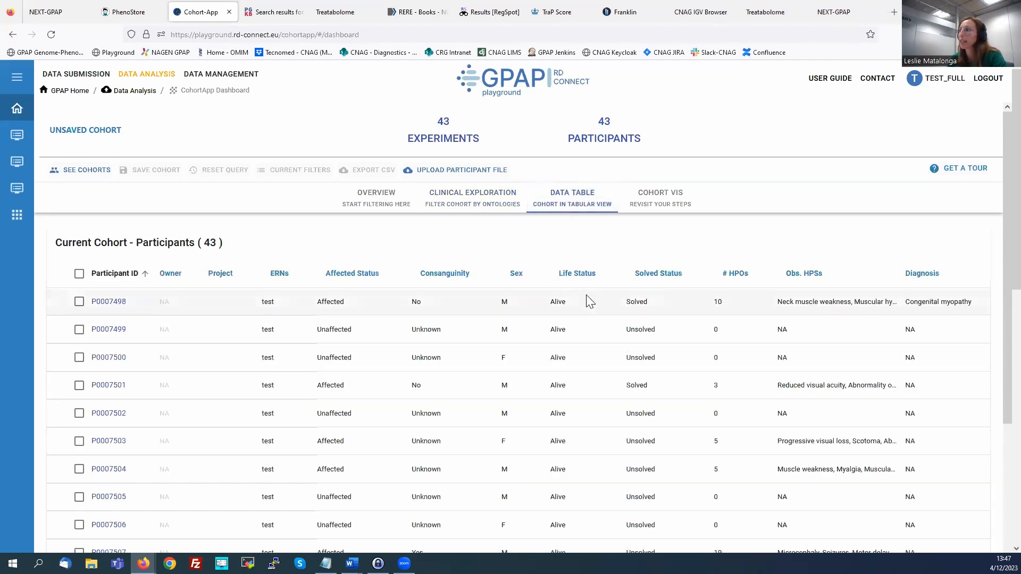
pyautogui.click(78, 302)
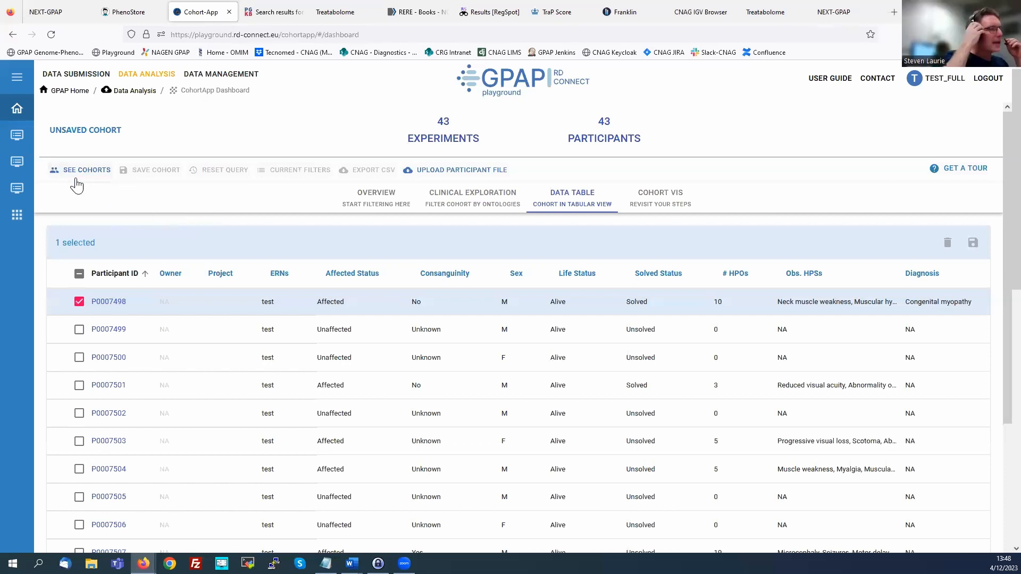
pyautogui.click(371, 201)
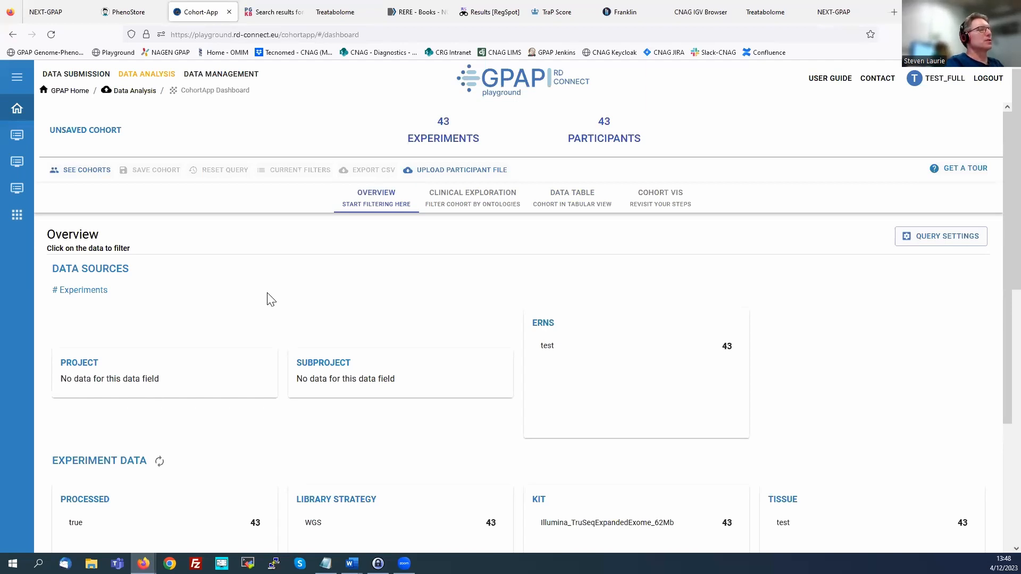
pyautogui.click(13, 84)
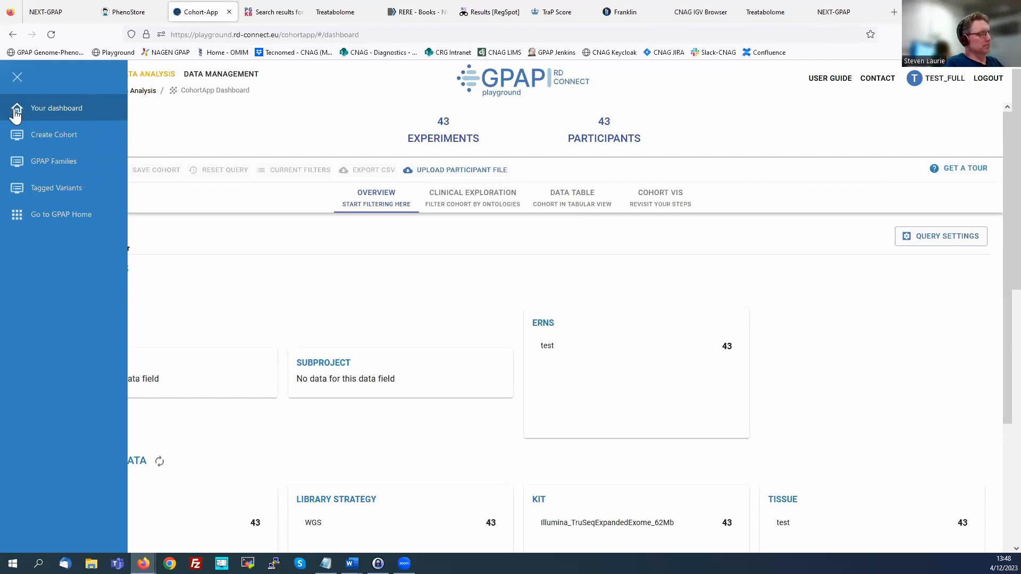
pyautogui.click(16, 111)
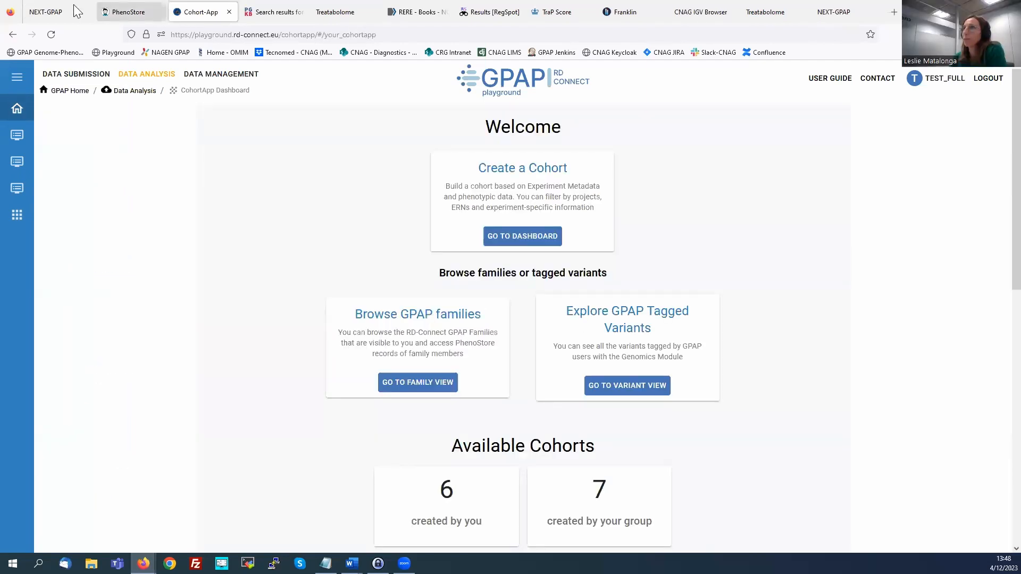
# Start a cohort analysis from the playground genomics home page and create a cohort study with the Index cases cohort.
pyautogui.click(49, 12)
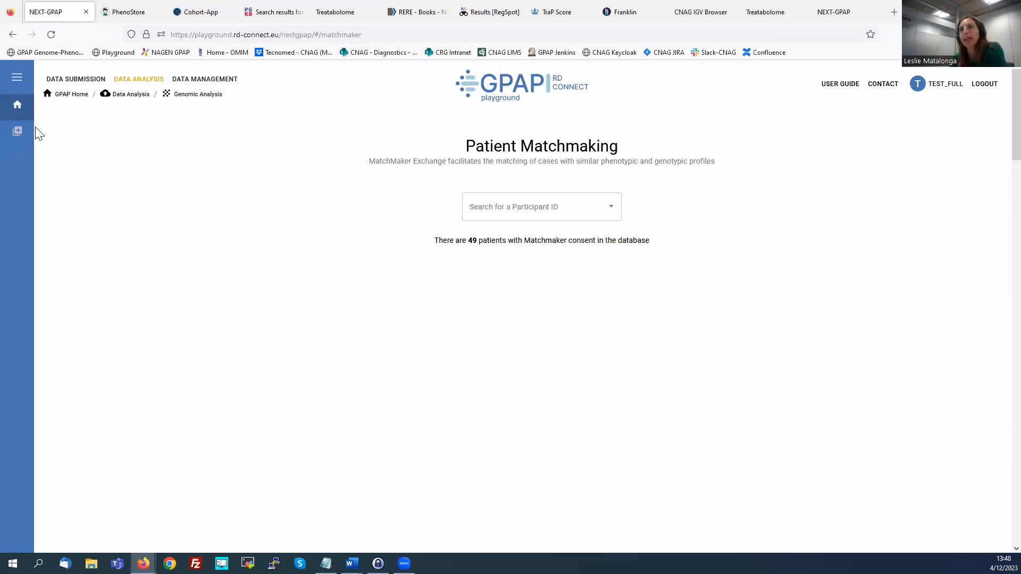
pyautogui.click(13, 109)
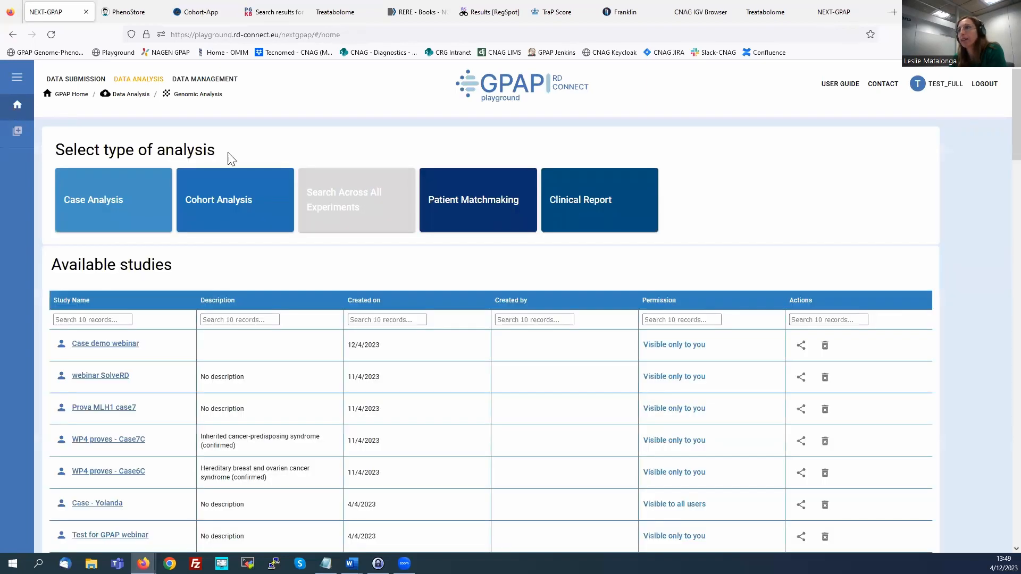
pyautogui.click(235, 201)
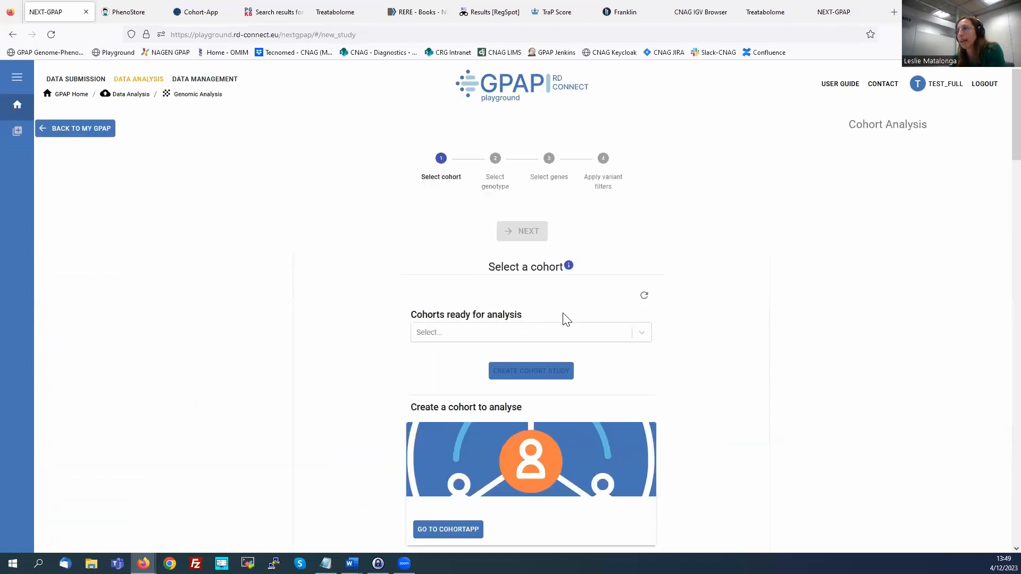
pyautogui.click(545, 333)
pyautogui.click(474, 359)
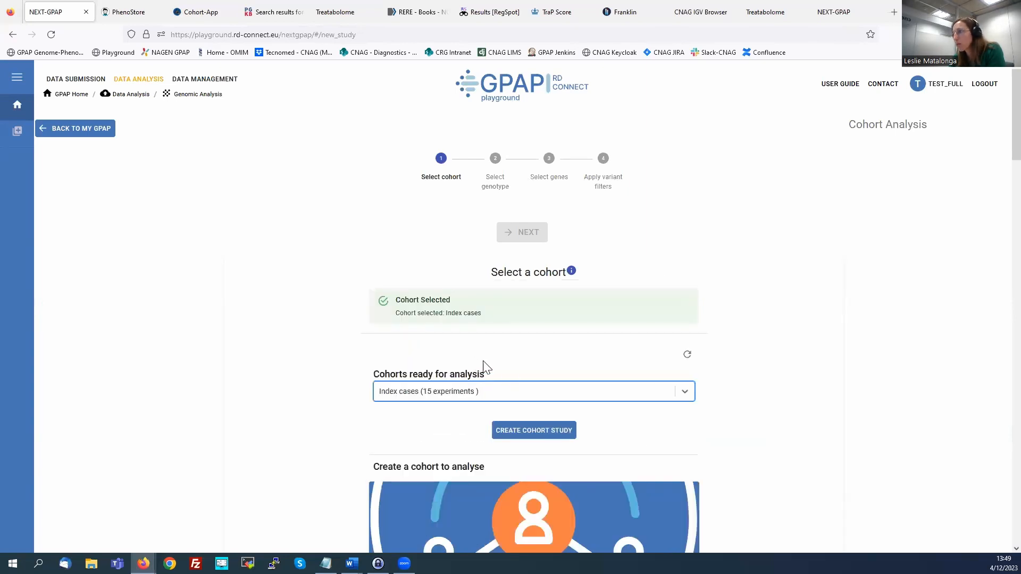
pyautogui.click(532, 432)
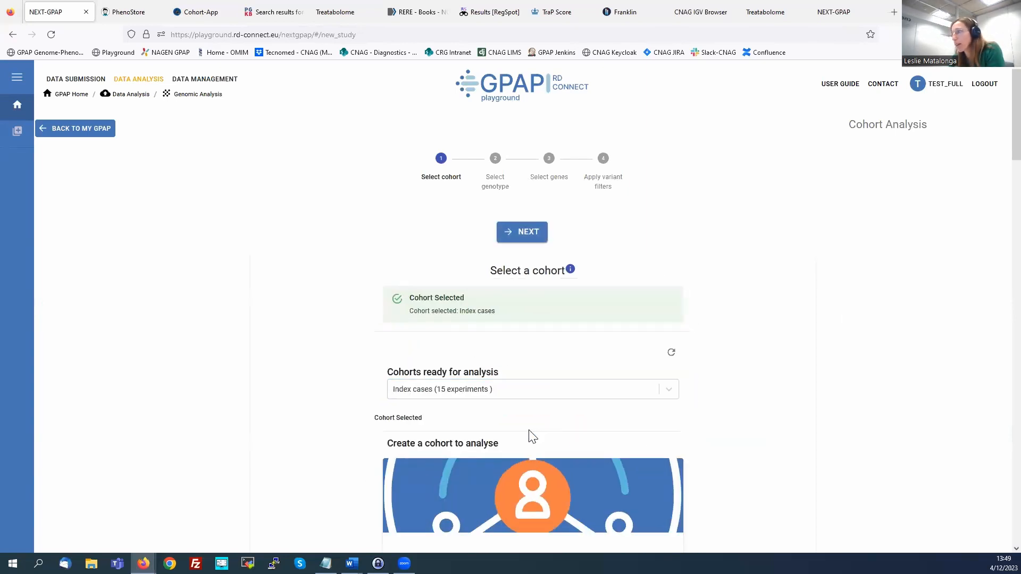
# Set the genotypes for all experiments to REF/ALT and ALT/ALT, and advance to gene selection.
pyautogui.click(520, 232)
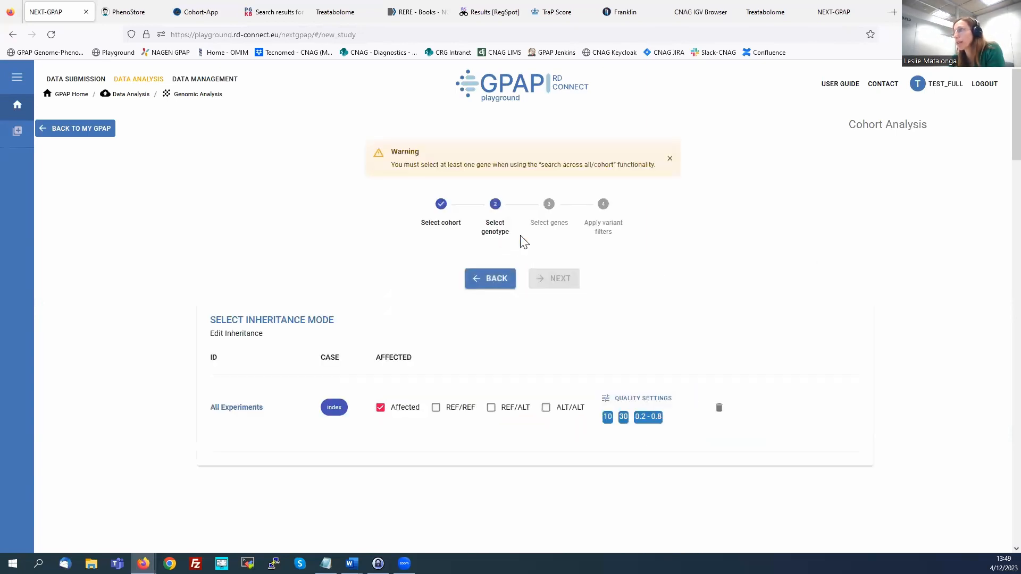
pyautogui.click(491, 409)
pyautogui.click(547, 408)
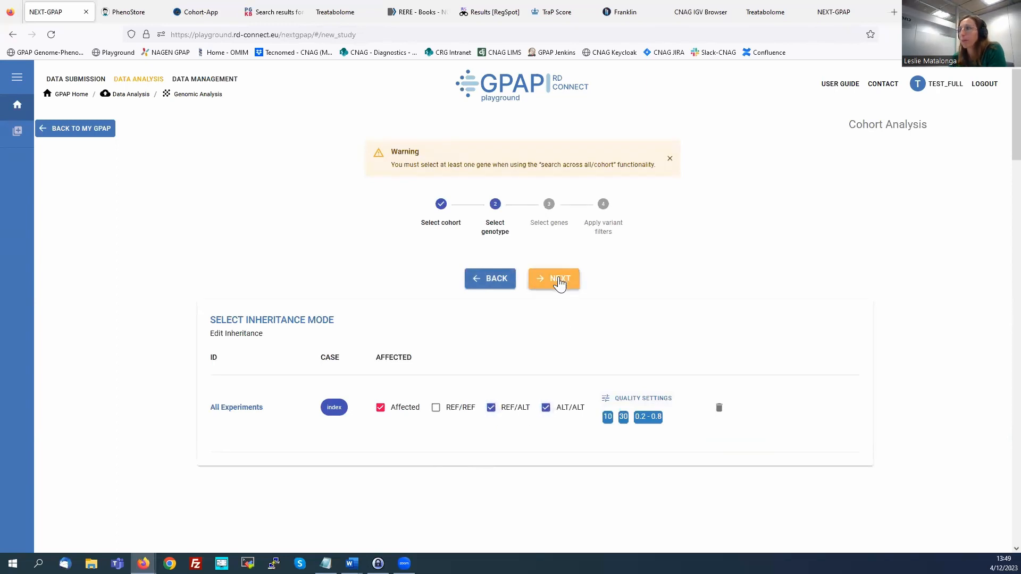
pyautogui.click(559, 282)
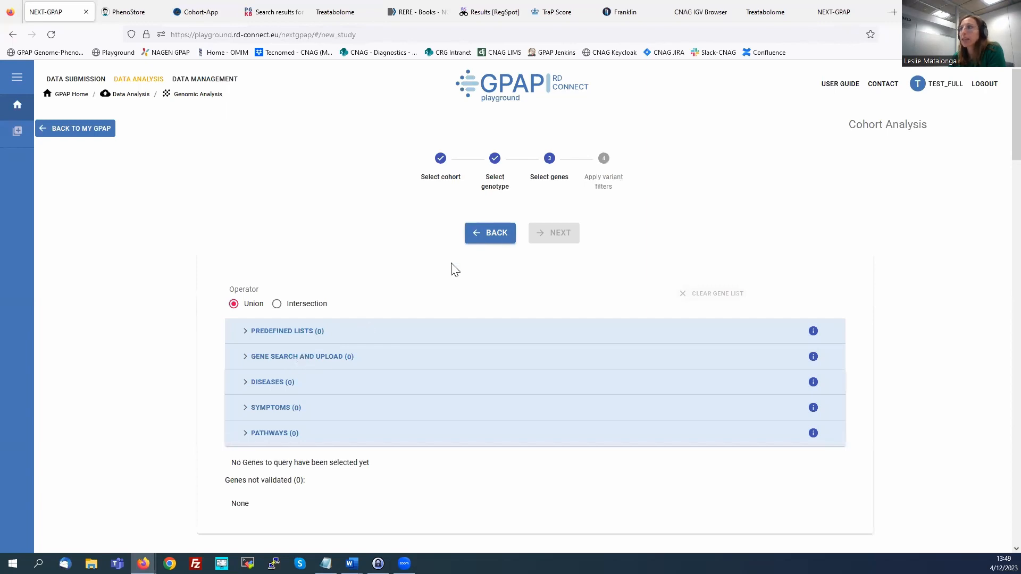
# Select the predefined gene list ACMG Medically actionable genes version 3 and advance to the variant filters.
pyautogui.click(282, 334)
pyautogui.click(274, 388)
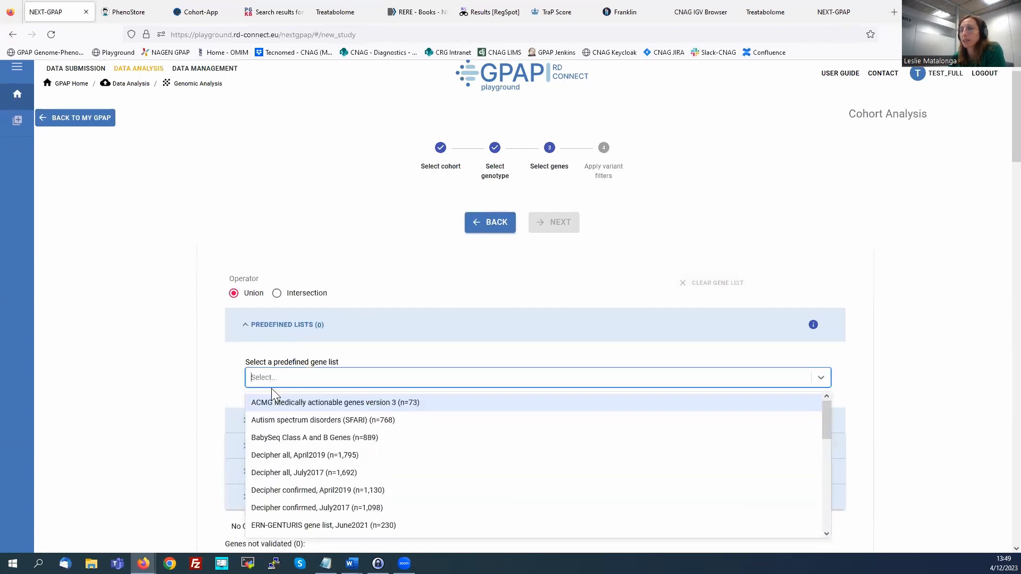
pyautogui.click(289, 403)
pyautogui.click(555, 224)
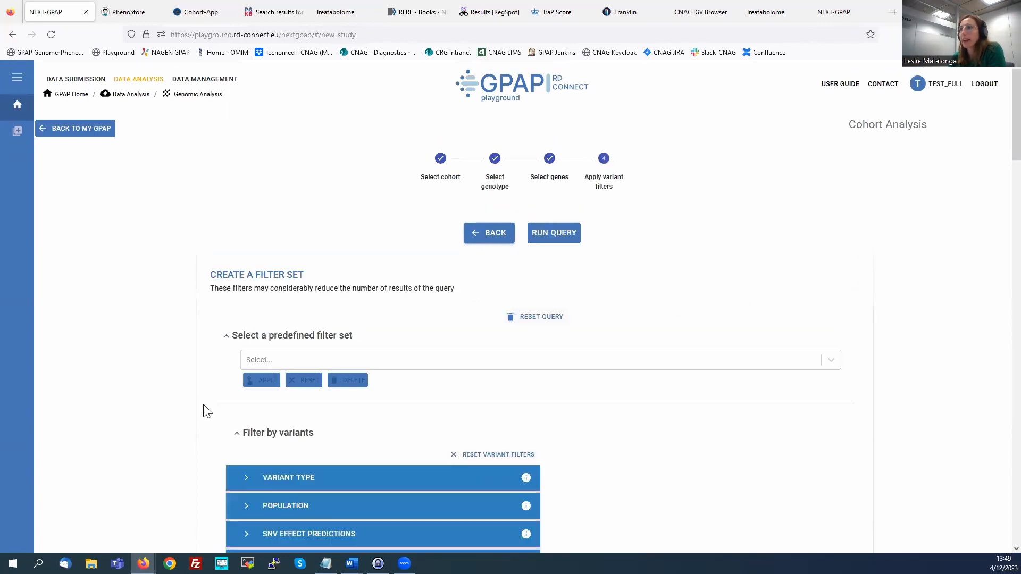
# Add High as the protein impact in the cohort query's variant type filters.
pyautogui.scroll(-5, 175, 424)
pyautogui.click(275, 271)
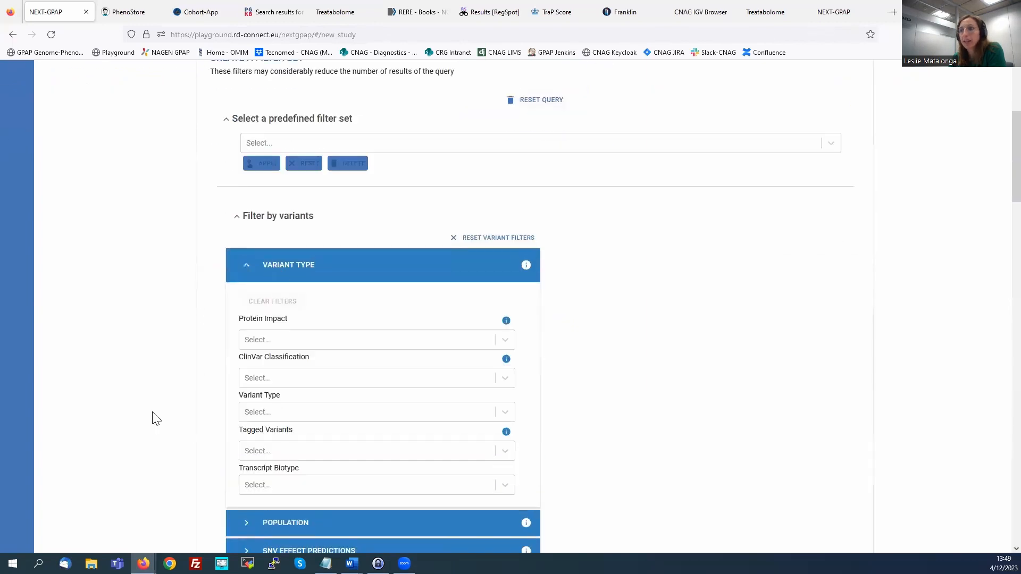
pyautogui.scroll(-1, 153, 418)
pyautogui.click(253, 468)
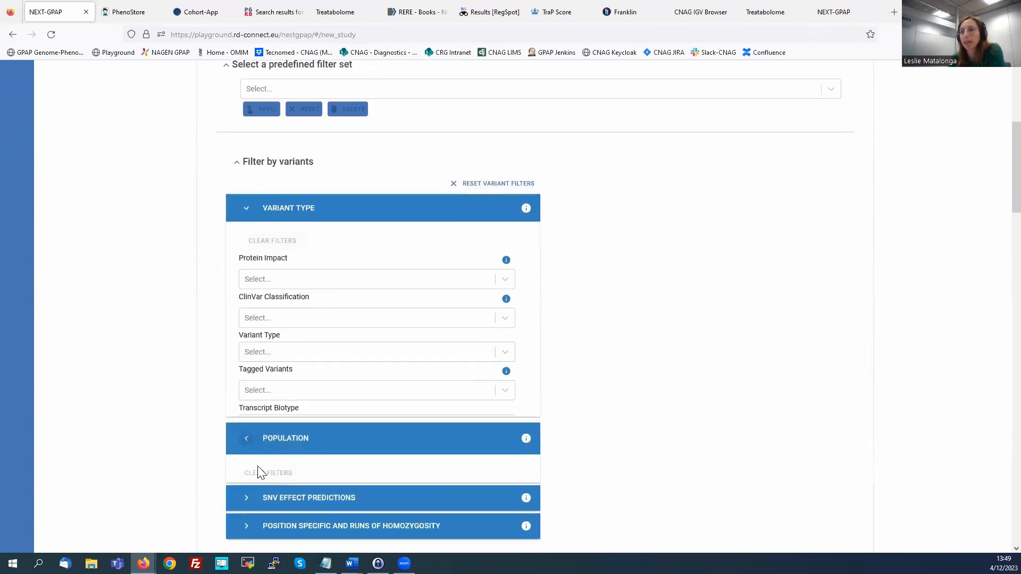
pyautogui.click(290, 208)
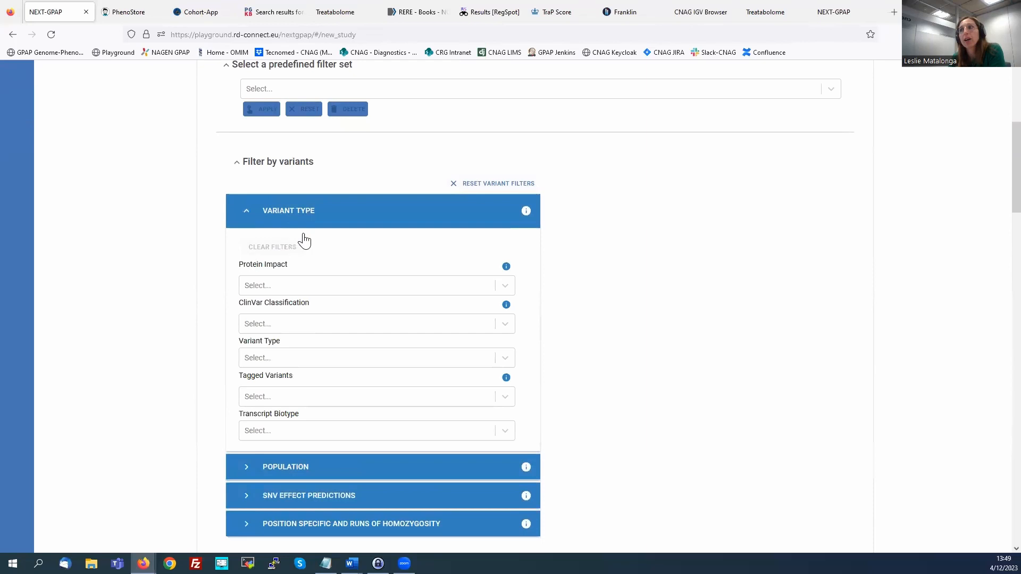
pyautogui.click(269, 287)
pyautogui.click(263, 311)
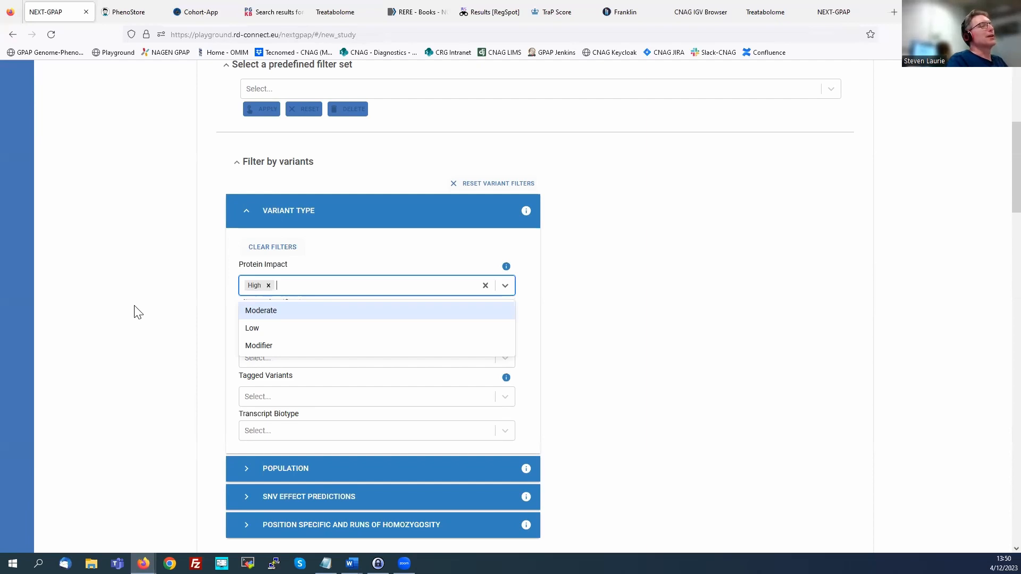
# Leave the cohort analysis for the genomics home page, and open the user guide to examine the documentation contents.
pyautogui.scroll(1, 137, 312)
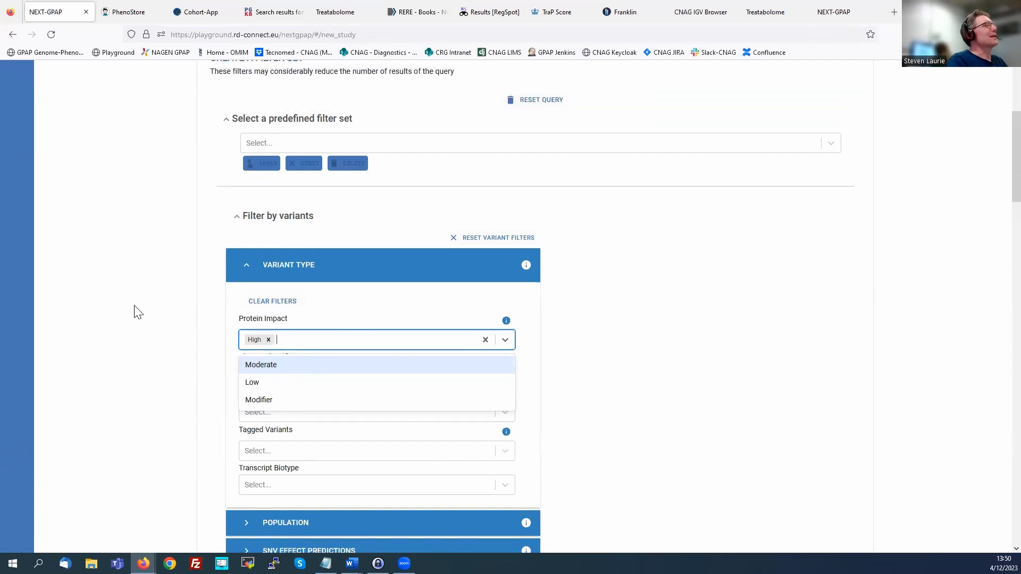
pyautogui.scroll(4, 137, 312)
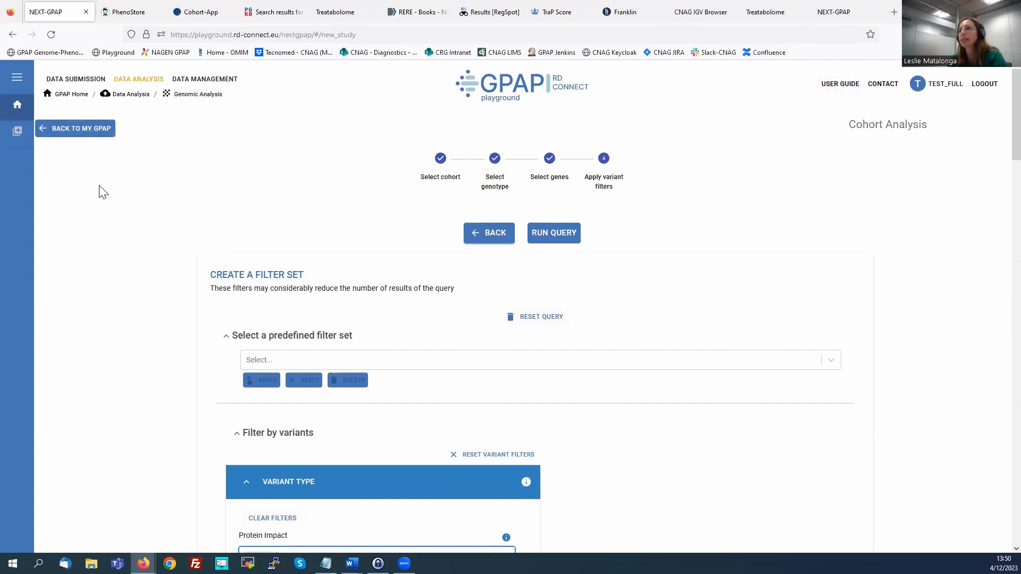
pyautogui.click(12, 109)
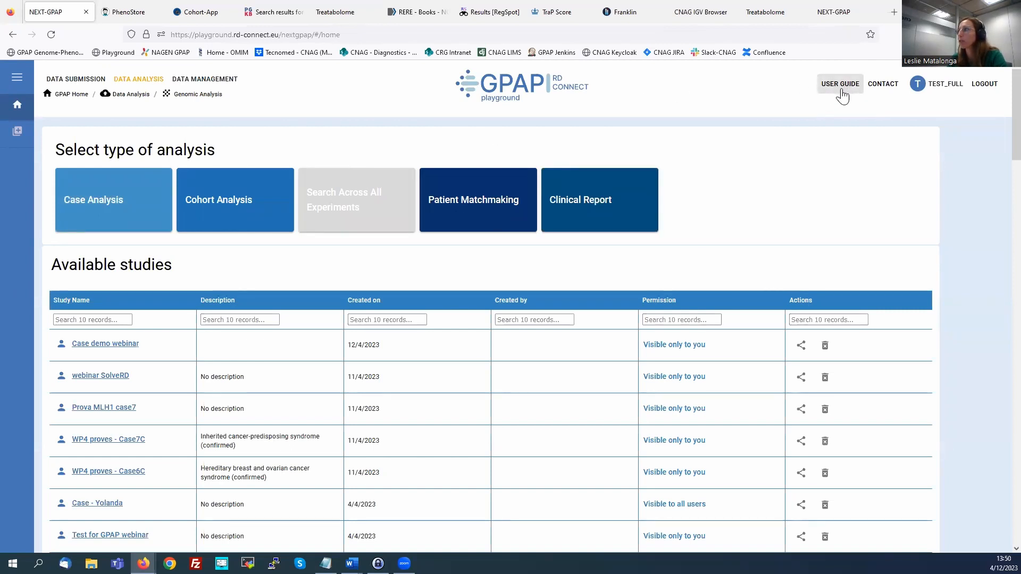
pyautogui.click(837, 84)
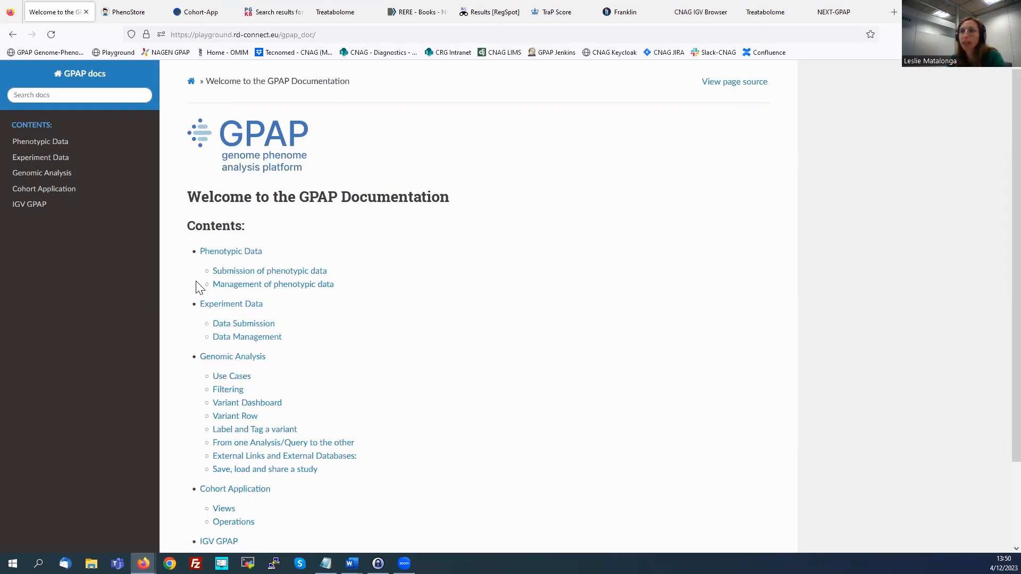
pyautogui.scroll(-3, 359, 402)
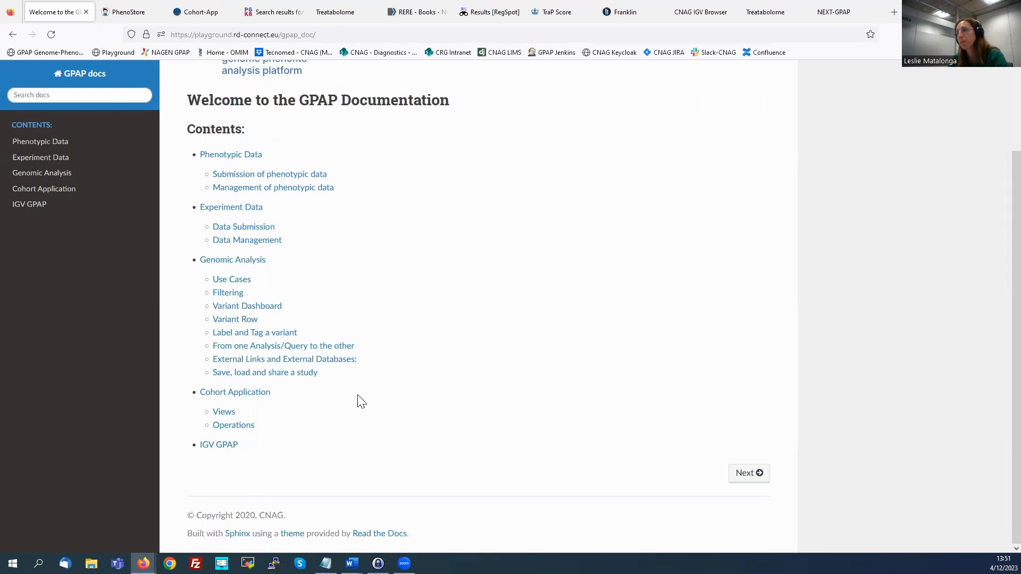
pyautogui.scroll(1, 362, 403)
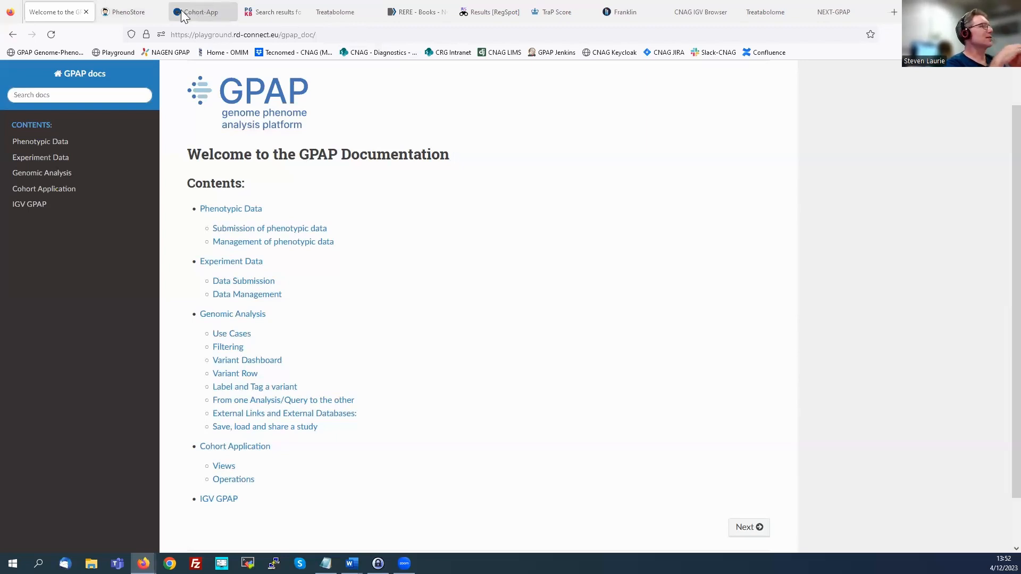
# Go back to the genomics home page and load the webinar SolveRD study.
pyautogui.click(13, 34)
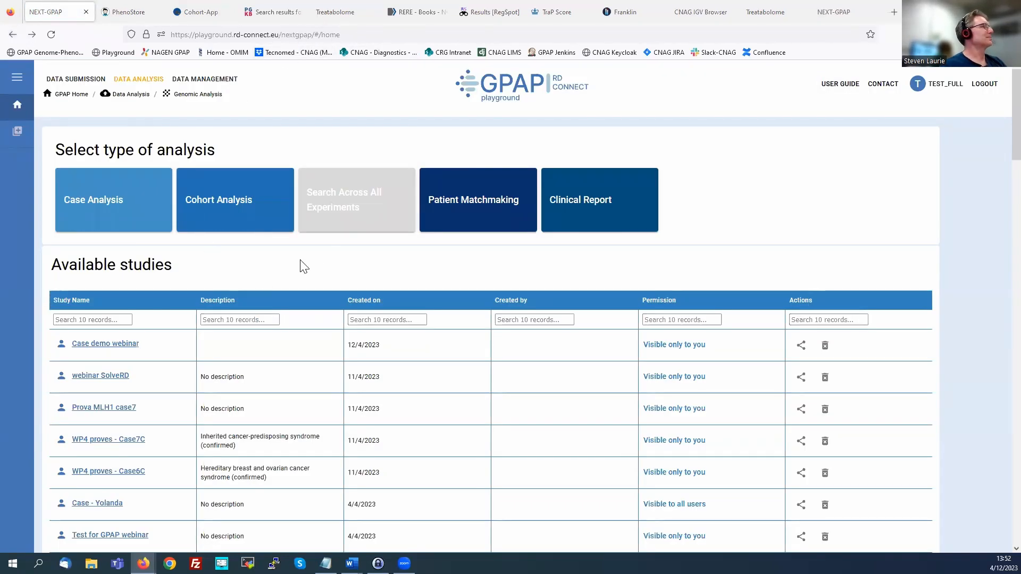
pyautogui.click(99, 377)
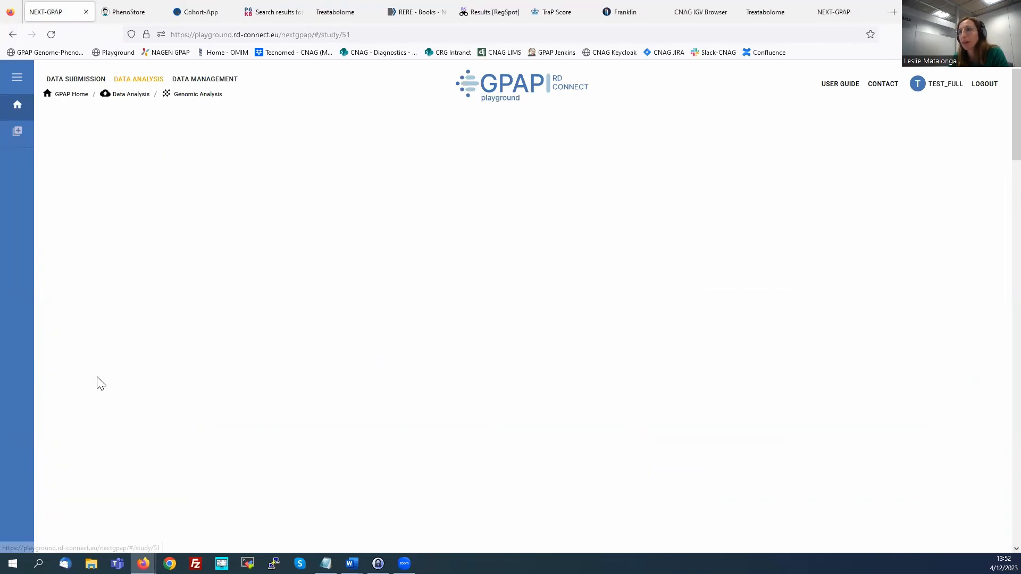
pyautogui.click(522, 209)
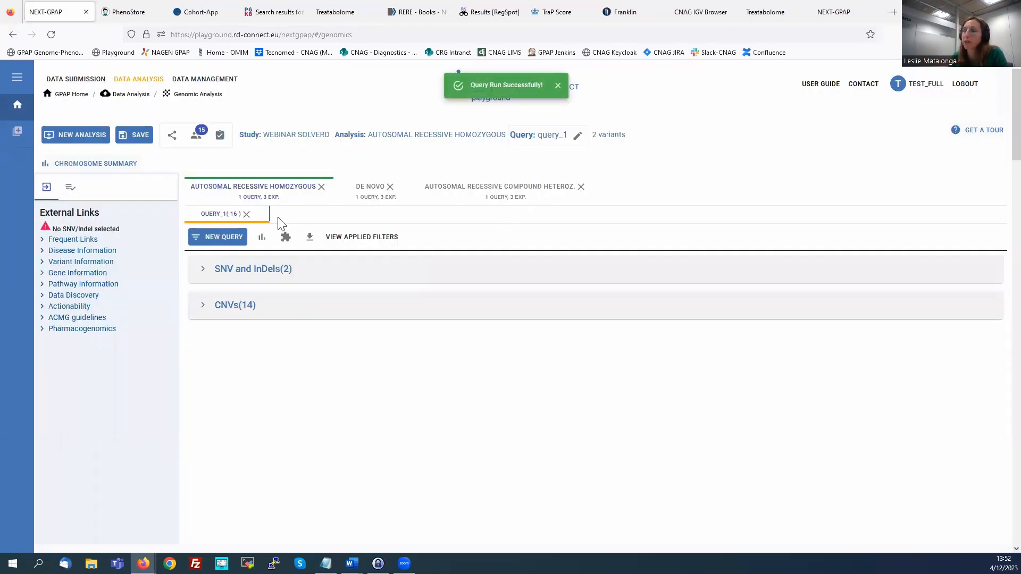
# Start a new query in the autosomal recessive homozygous analysis and set its ClinVar classification filter to Pathogenic.
pyautogui.click(216, 239)
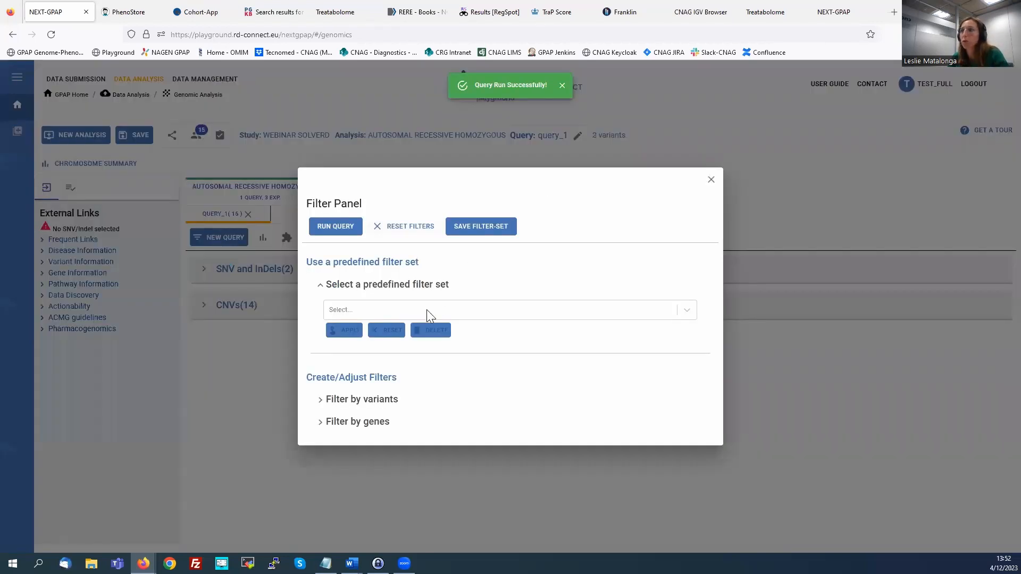
pyautogui.click(353, 401)
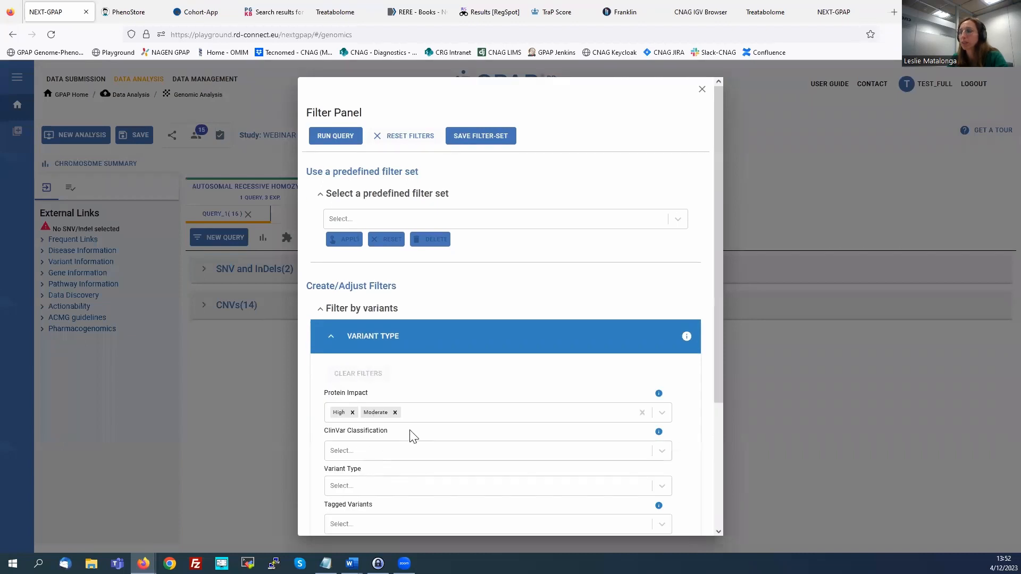
pyautogui.click(355, 451)
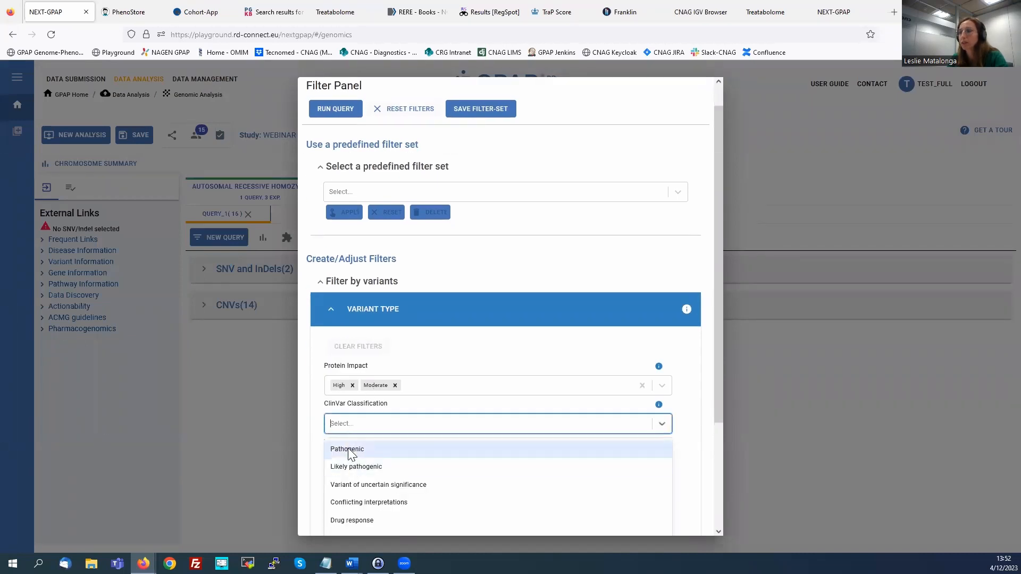
pyautogui.click(349, 450)
pyautogui.click(432, 344)
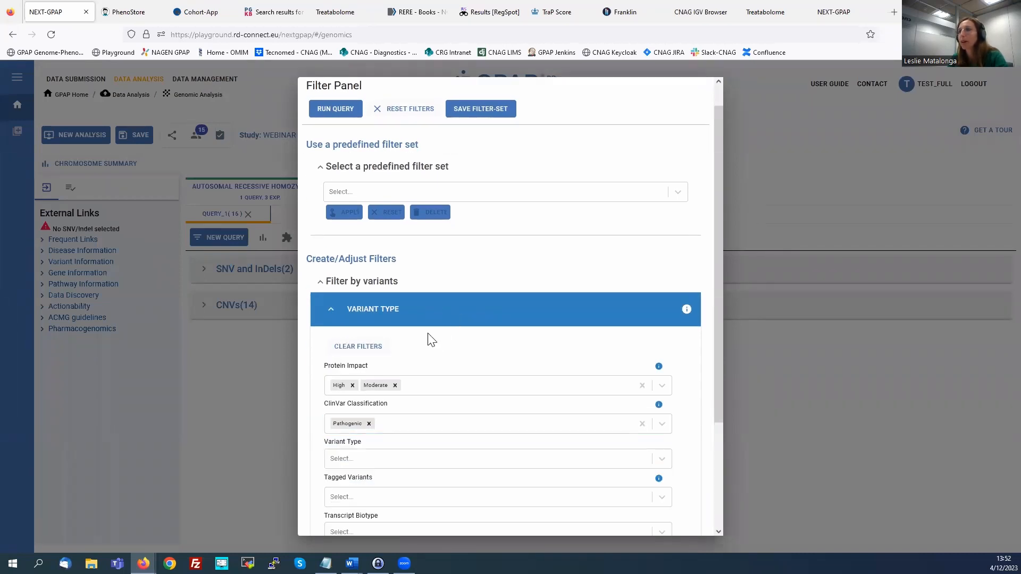
pyautogui.scroll(1, 381, 282)
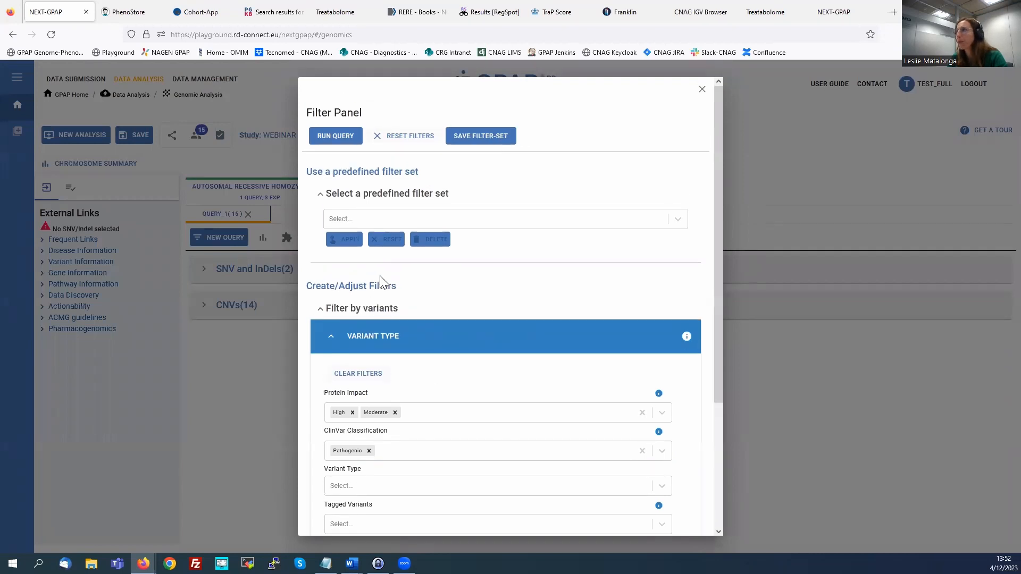
# Save the current filters as a filter set named "clinvar pathogenic".
pyautogui.click(477, 144)
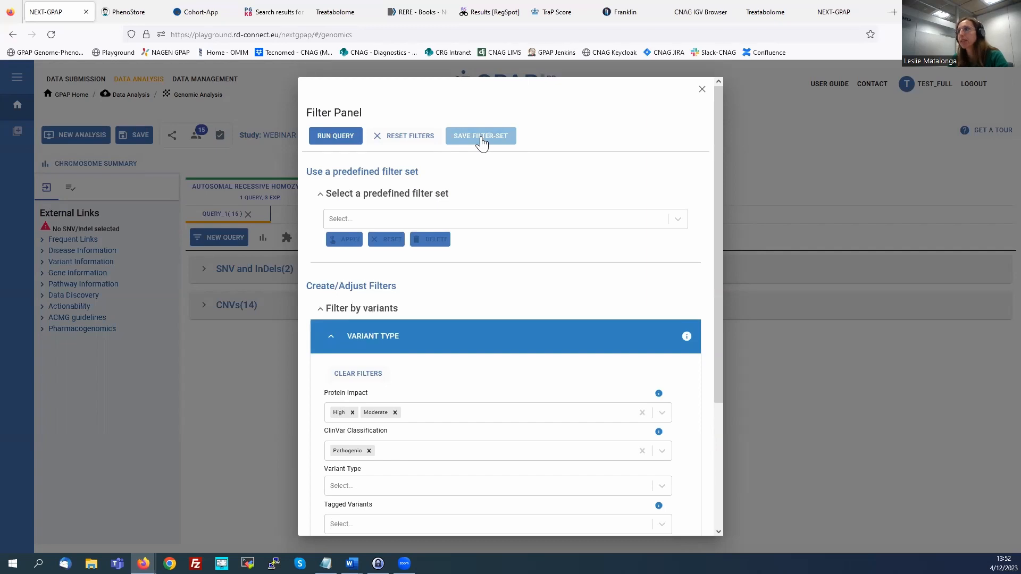
pyautogui.click(374, 180)
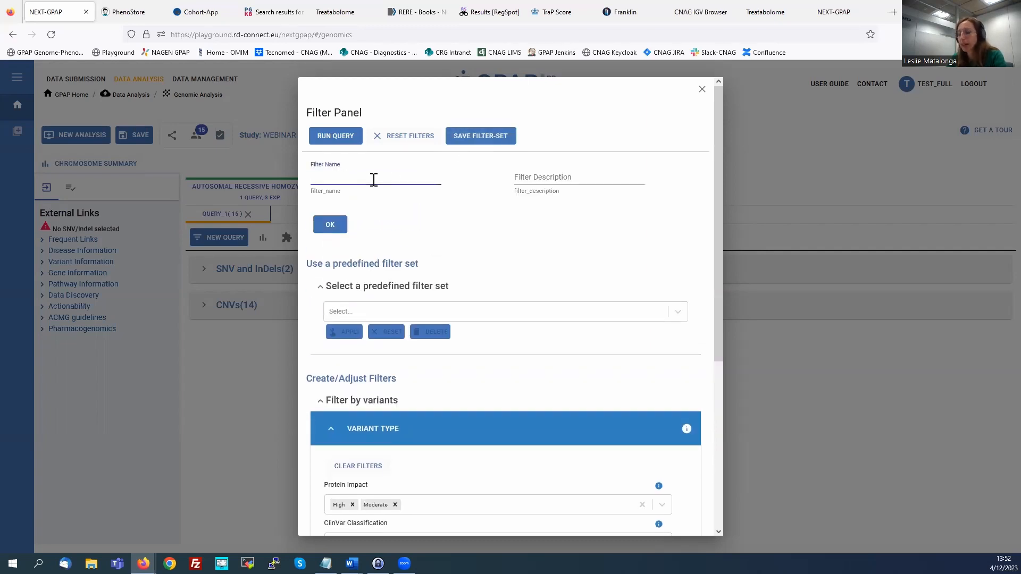
pyautogui.write('clinvar')
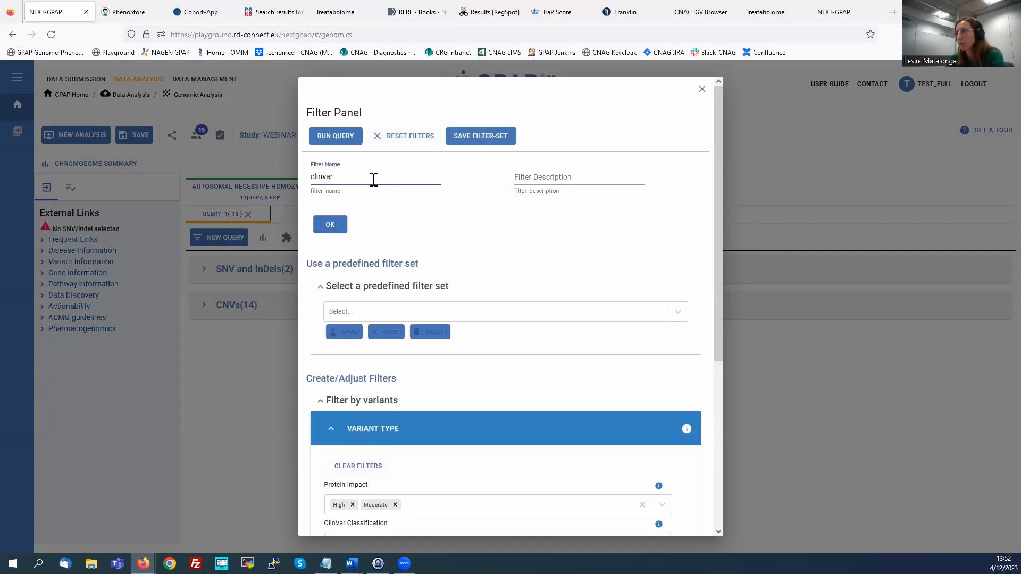
pyautogui.write(' pathogenic')
pyautogui.click(331, 223)
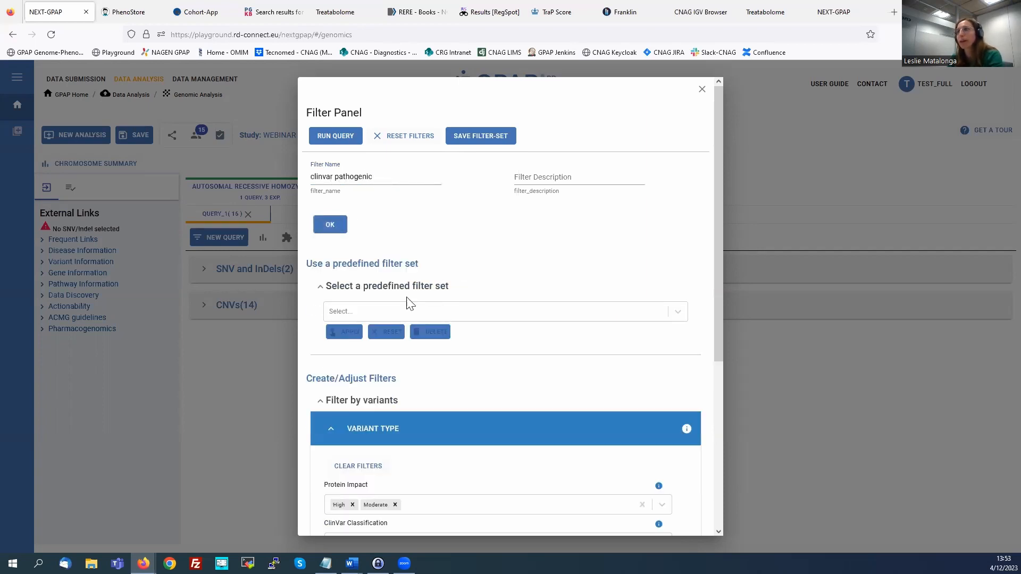
# Check the list of predefined filter sets for the "clinvar pathogenic" entry, and close the list without choosing one.
pyautogui.click(348, 312)
pyautogui.scroll(-5, 380, 397)
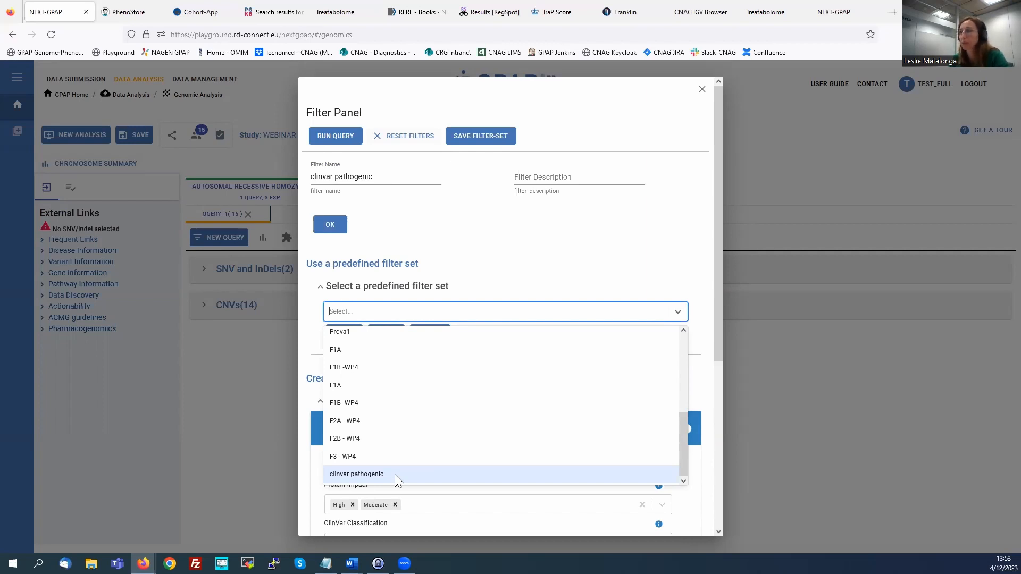
pyautogui.click(481, 246)
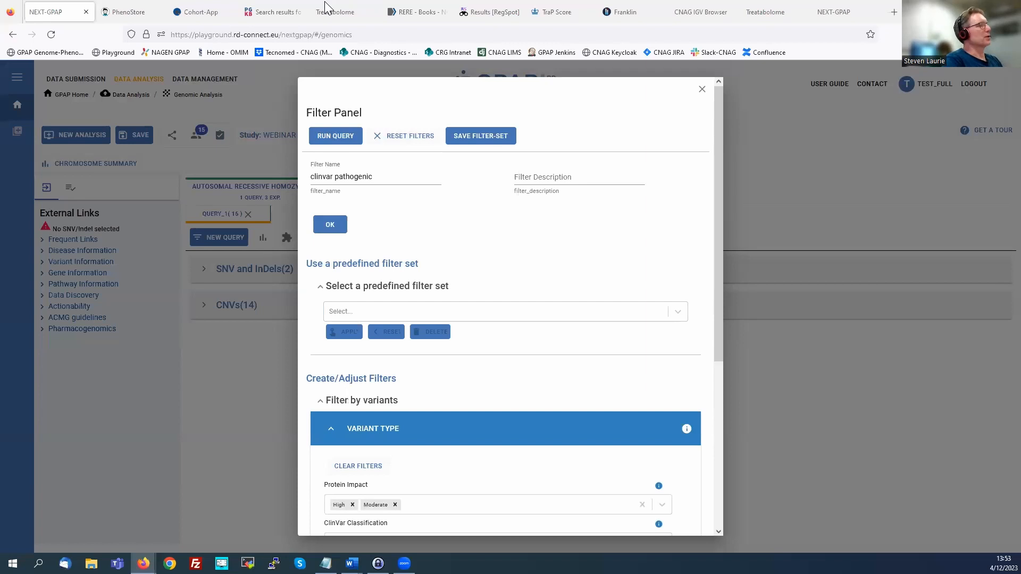